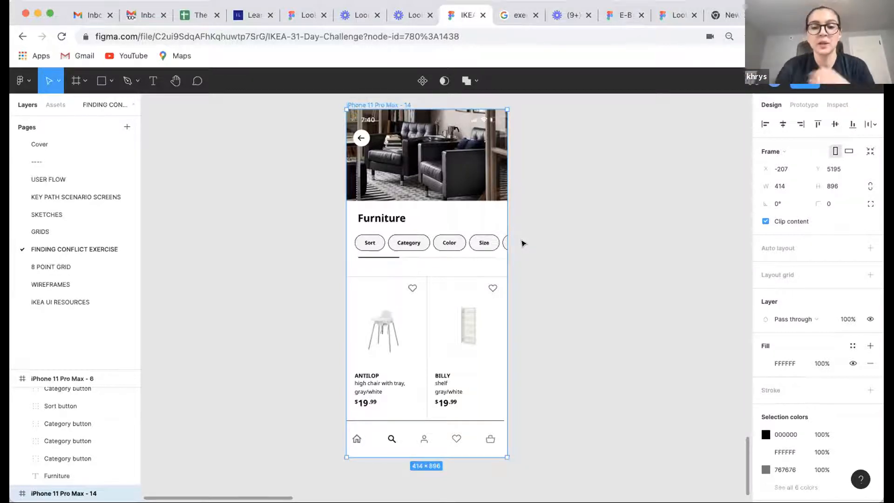
Paste the copied Instagram profile screenshot onto the empty canvas beside the Furniture screen frame.
scroll(562, 222, right, 5)
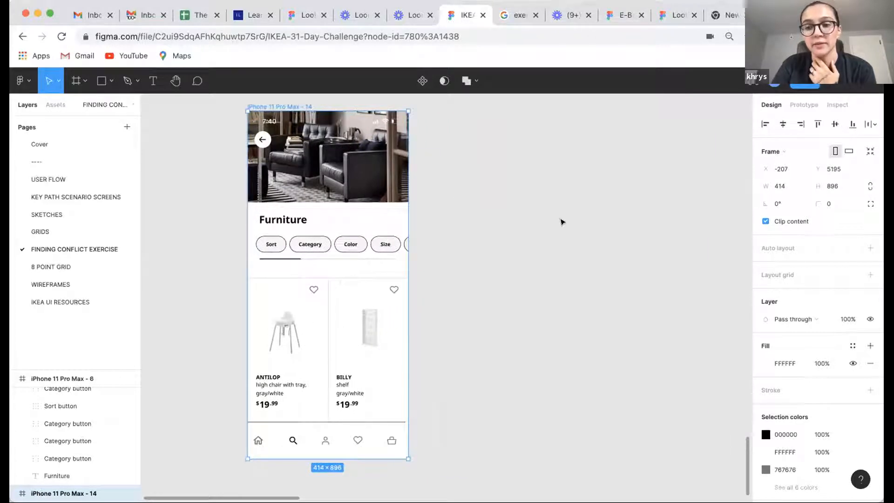
scroll(505, 156, right, 2)
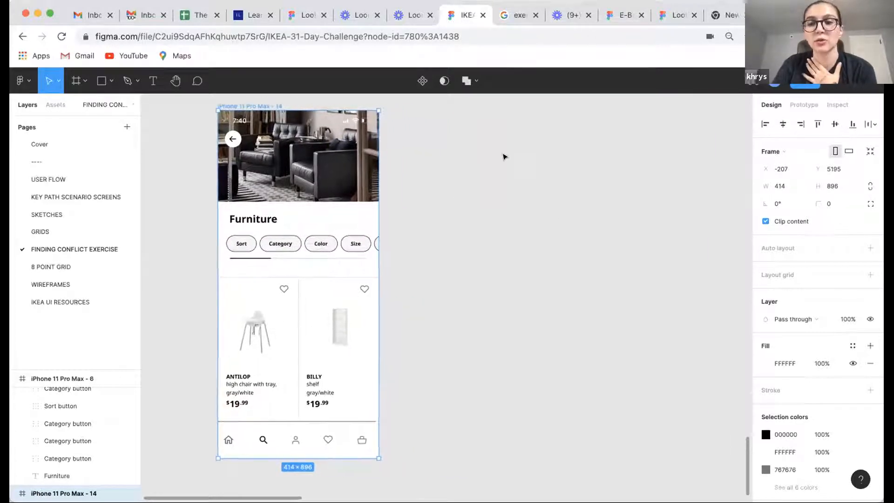
click(493, 128)
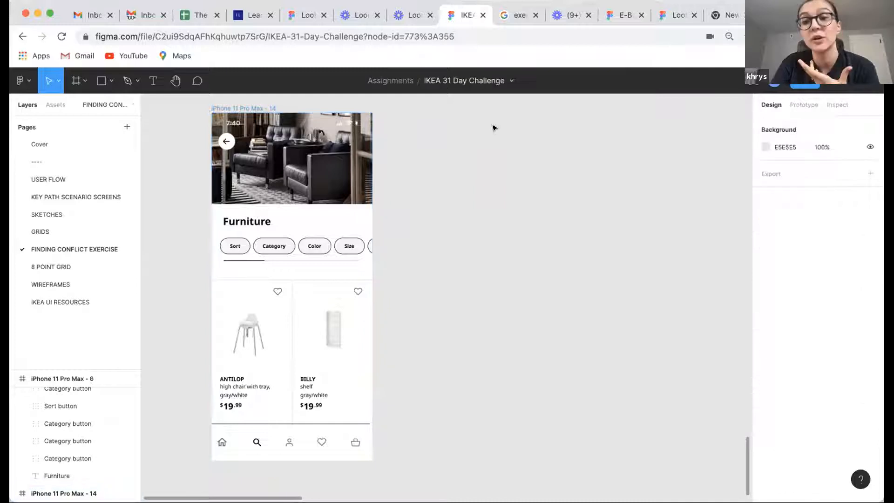
scroll(494, 127, right, 2)
scroll(494, 128, down, 1)
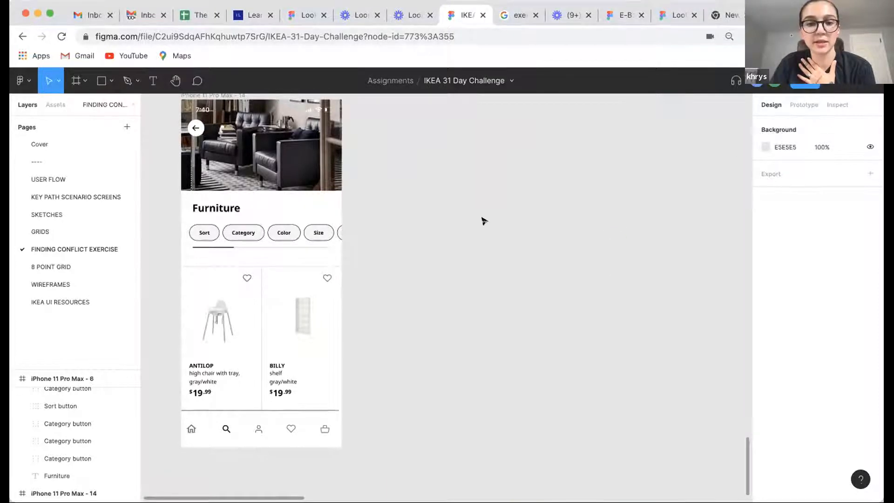
key(super+v)
scroll(371, 228, right, 3)
click(371, 227)
scroll(207, 250, down, 5)
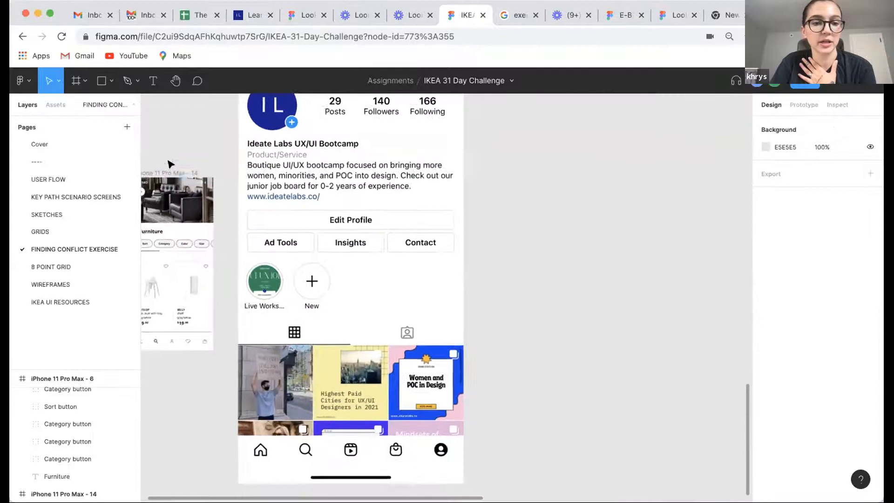
Delete the Furniture frame "iPhone 11 Pro Max - 14" beside the Instagram profile screenshot.
scroll(170, 163, left, 3)
click(191, 174)
key(Delete)
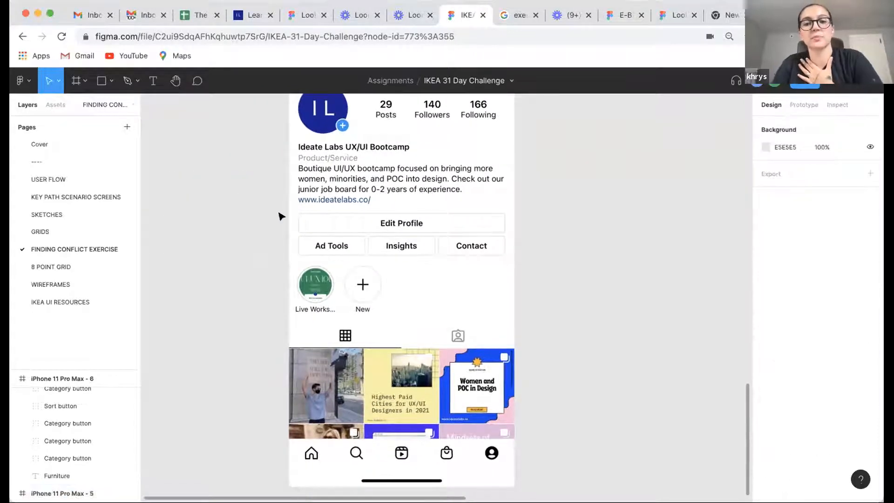
scroll(335, 200, down, 5)
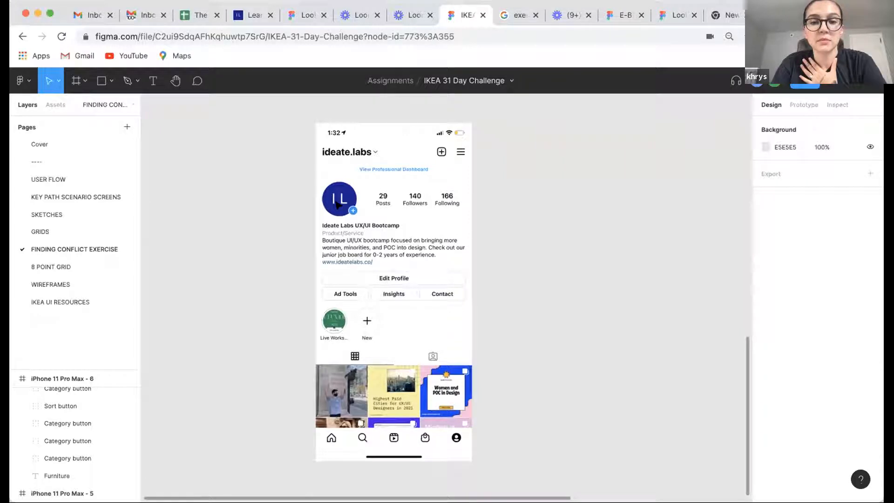
click(623, 15)
click(667, 18)
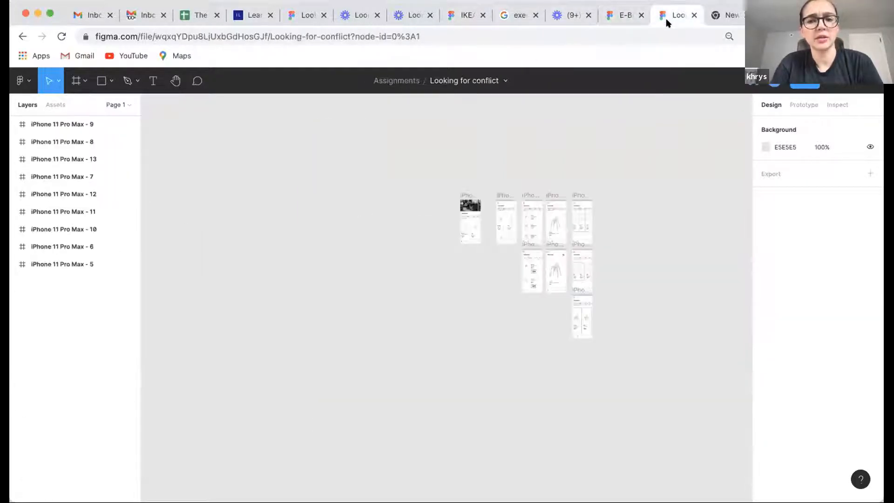
click(506, 80)
click(545, 80)
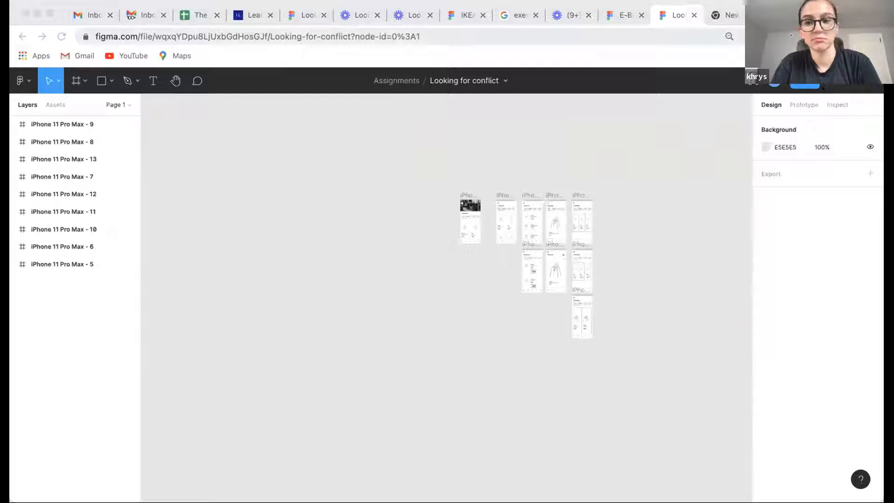
click(462, 16)
scroll(521, 160, right, 5)
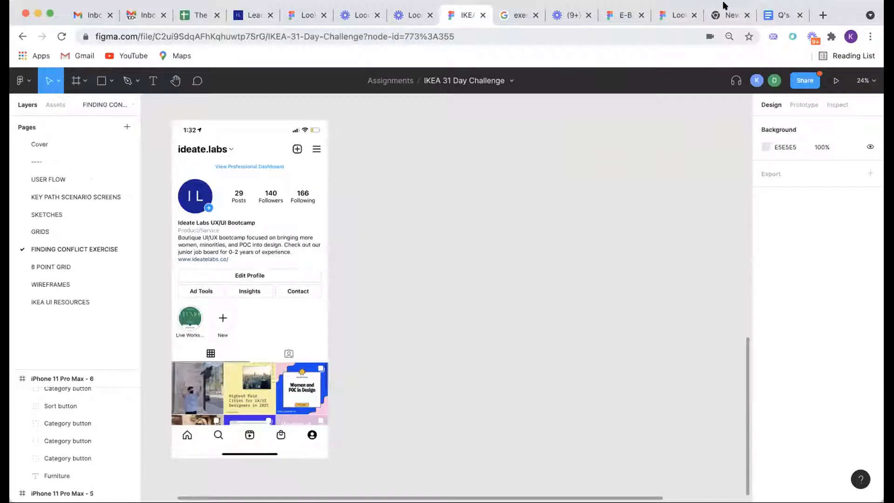
Copy the Instagram profile screenshot into a new design file in First Project.
click(267, 203)
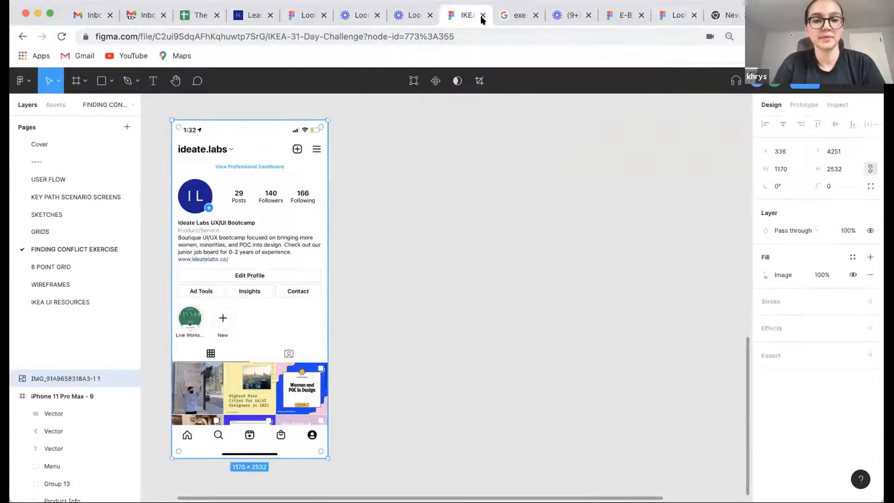
click(21, 81)
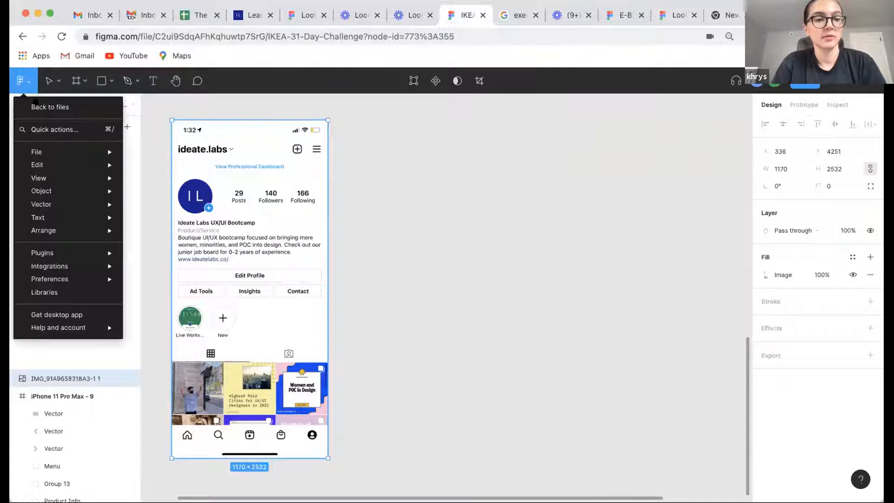
click(366, 160)
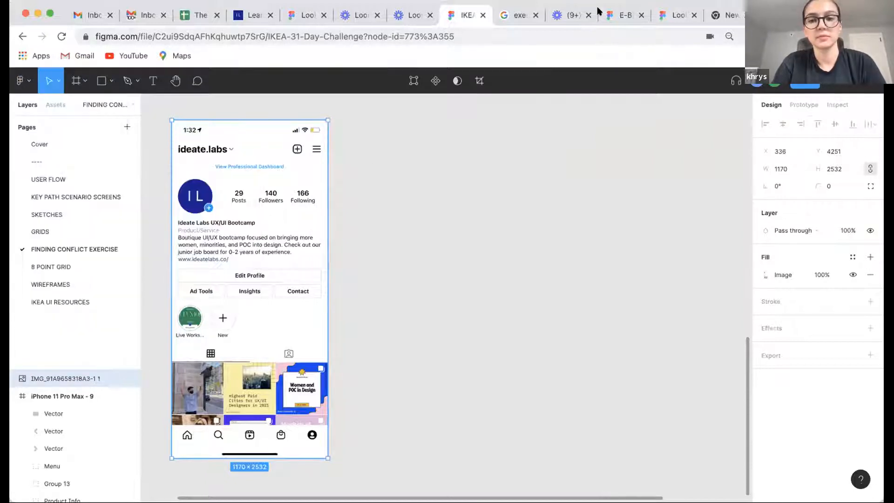
click(619, 14)
click(21, 81)
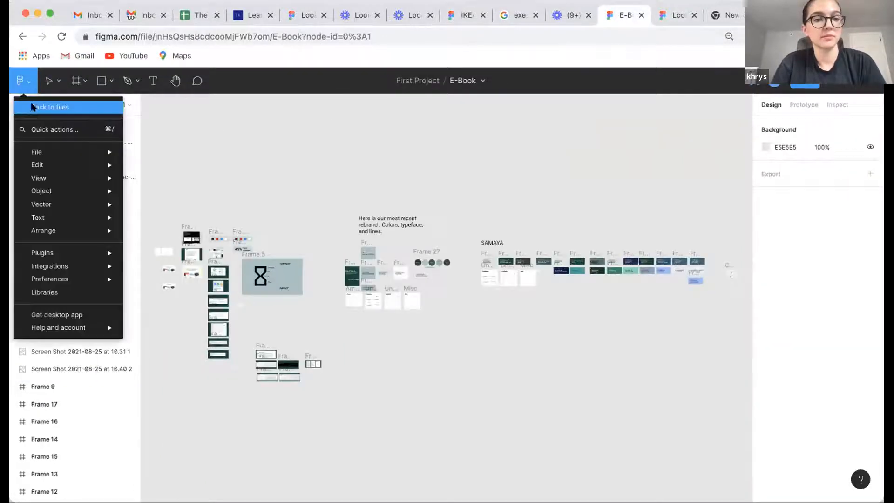
click(45, 108)
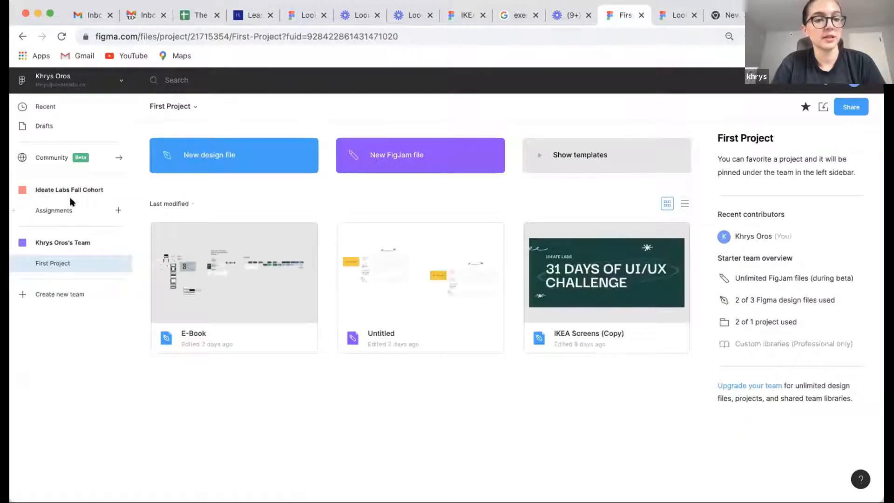
click(256, 155)
key(super+v)
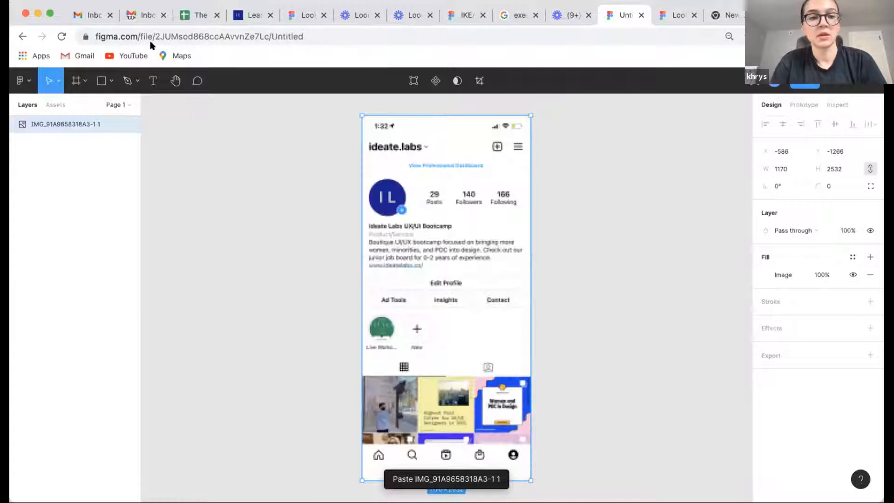
Copy the share link of the new untitled file and deselect the pasted screenshot.
click(804, 82)
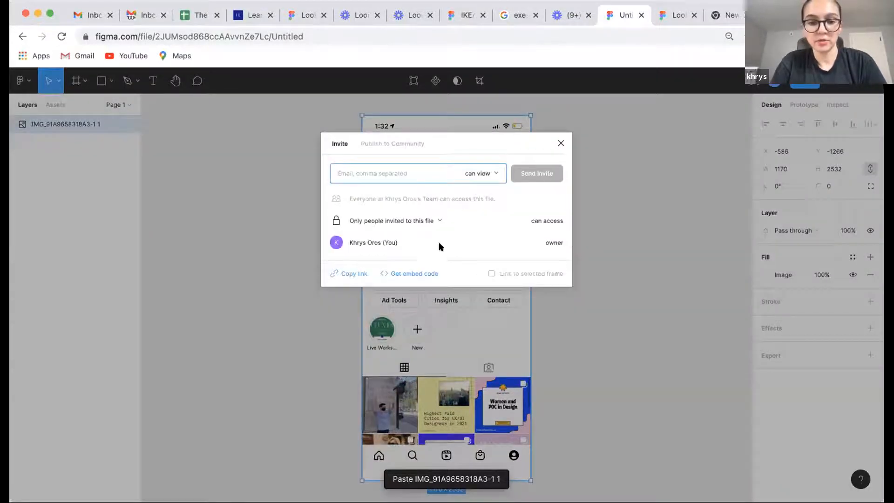
click(354, 273)
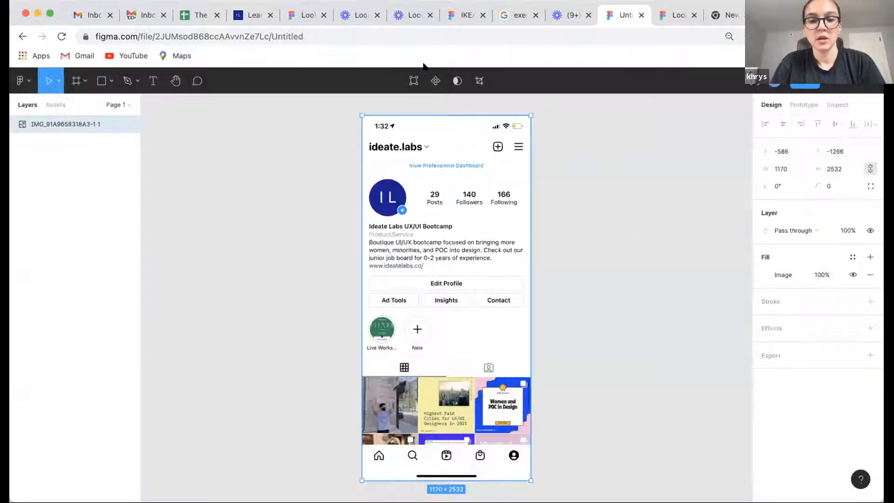
click(635, 228)
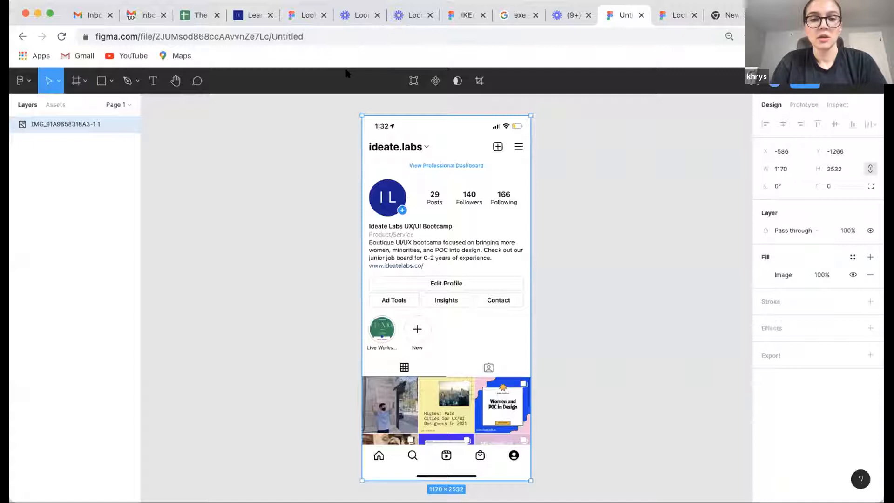
scroll(535, 188, down, 1)
click(602, 189)
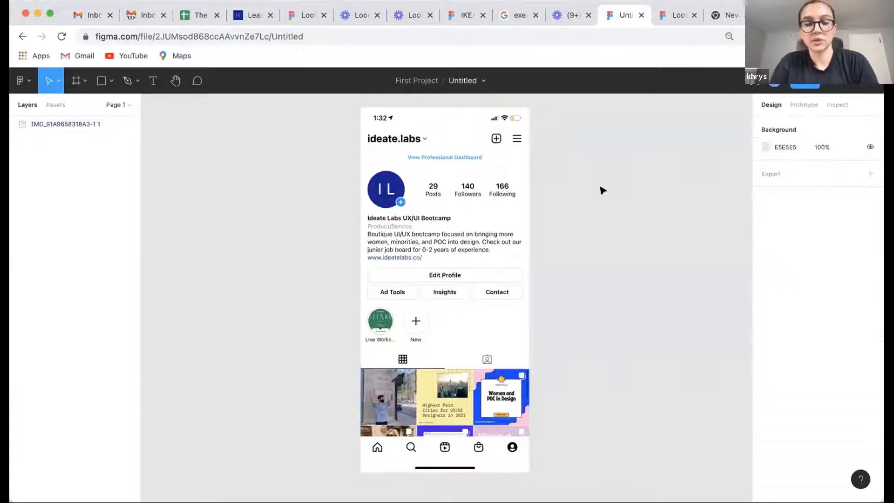
Expand the list of pages in the untitled file.
scroll(602, 190, down, 3)
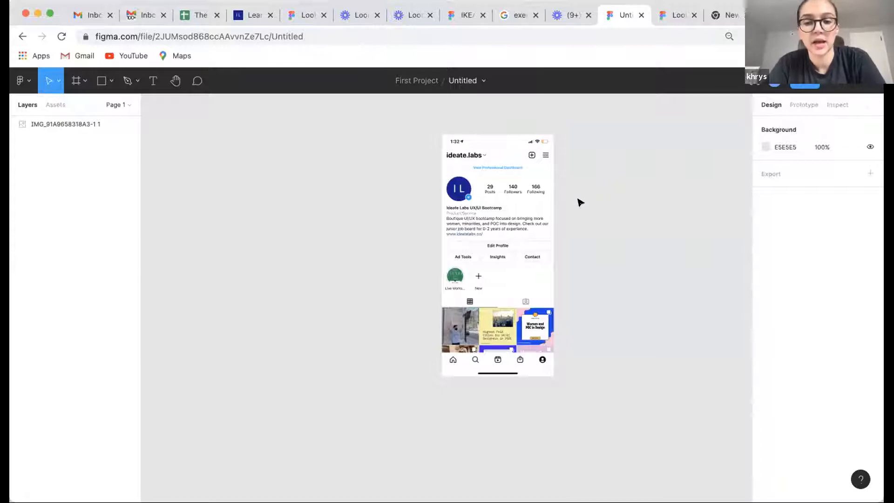
scroll(579, 202, right, 5)
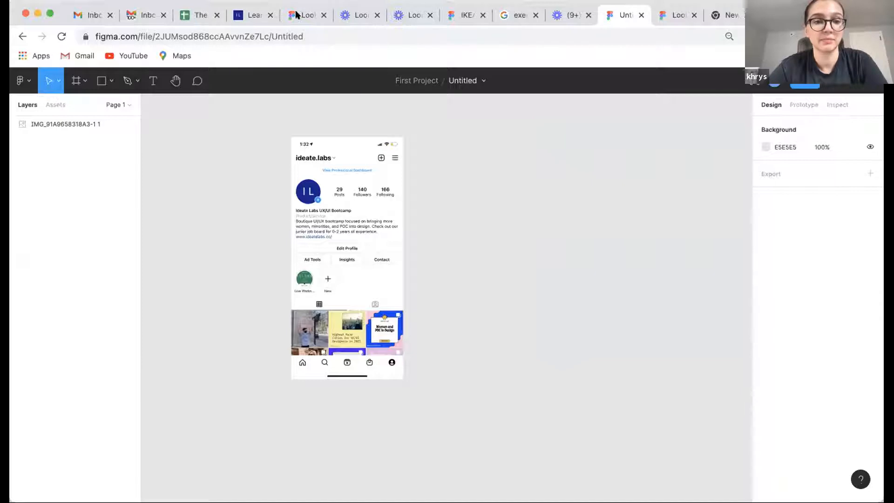
click(333, 233)
click(472, 199)
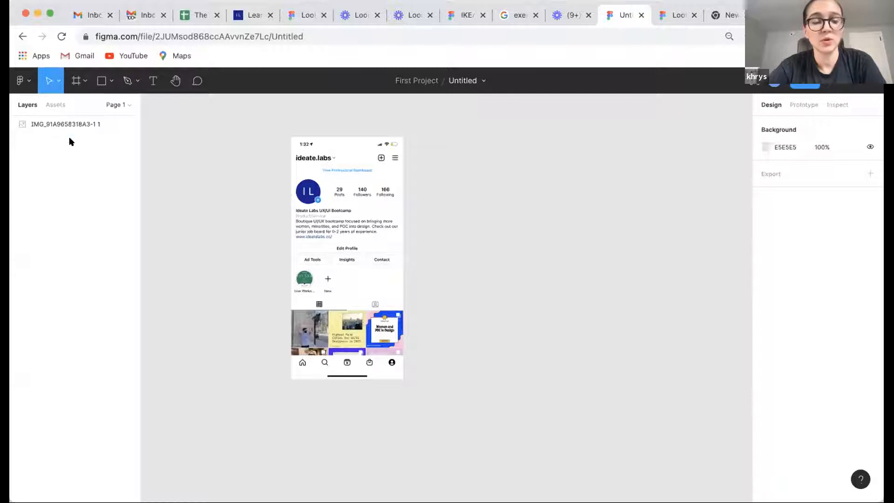
click(56, 104)
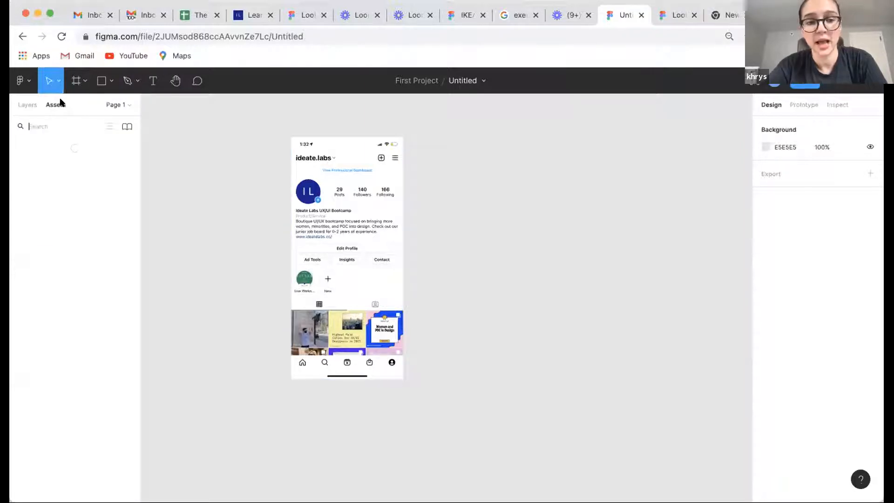
click(24, 105)
click(128, 103)
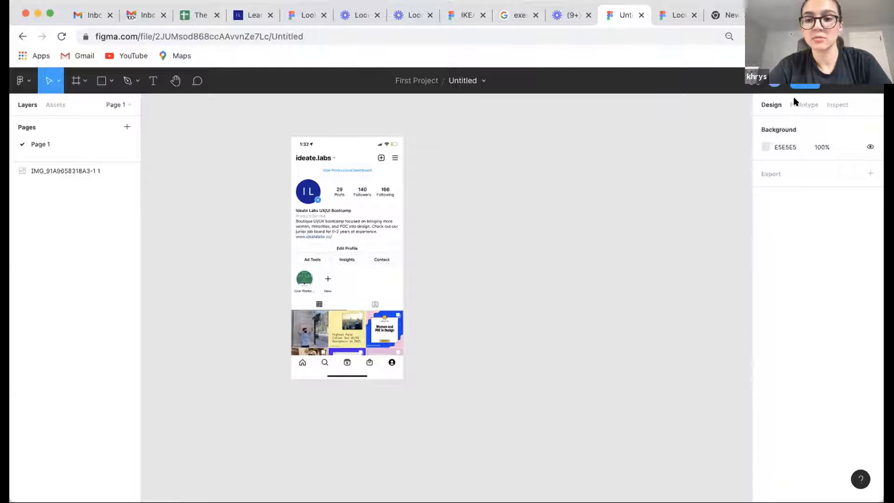
Change the invite permission in the file's sharing settings and copy the share link again.
click(812, 86)
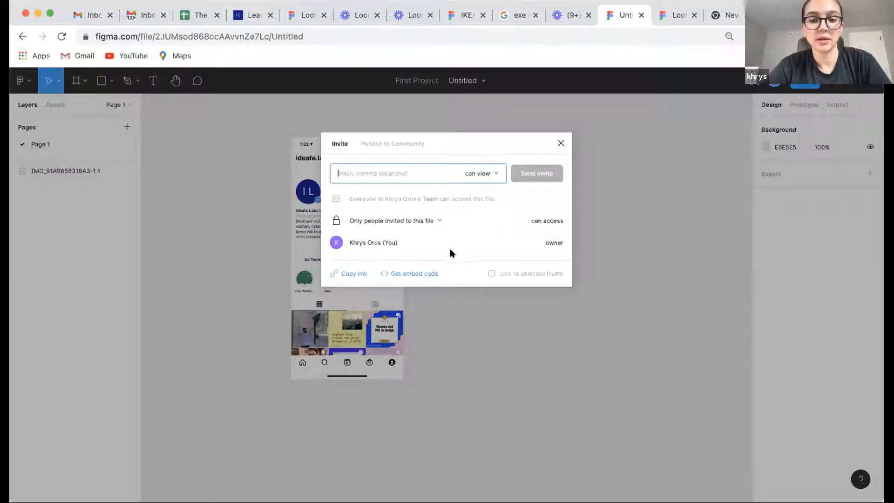
click(354, 273)
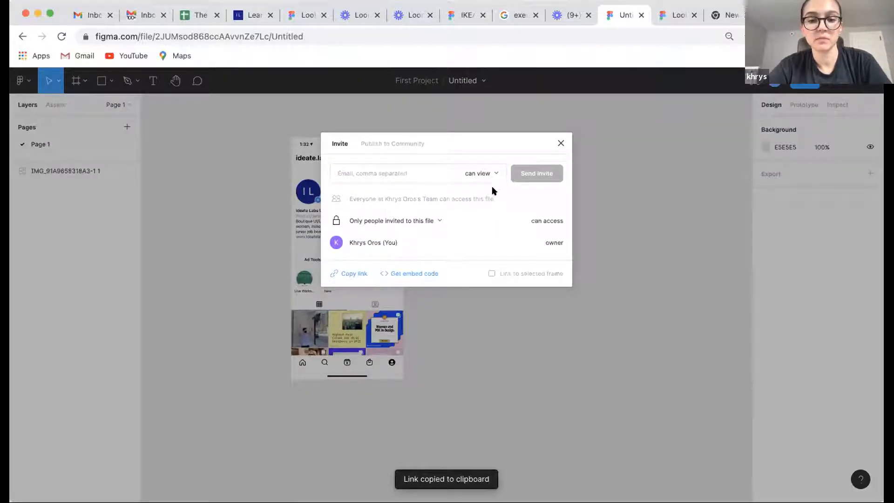
click(482, 173)
click(477, 160)
click(360, 272)
click(561, 143)
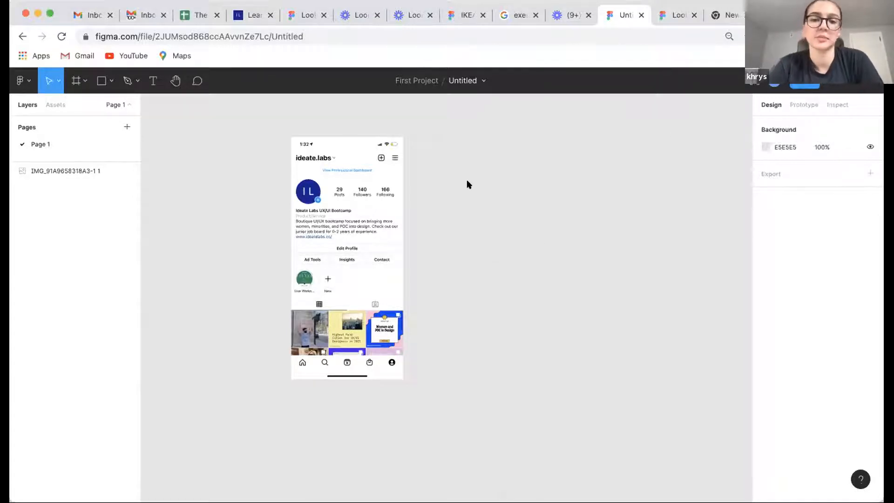
click(459, 80)
key(Escape)
click(482, 81)
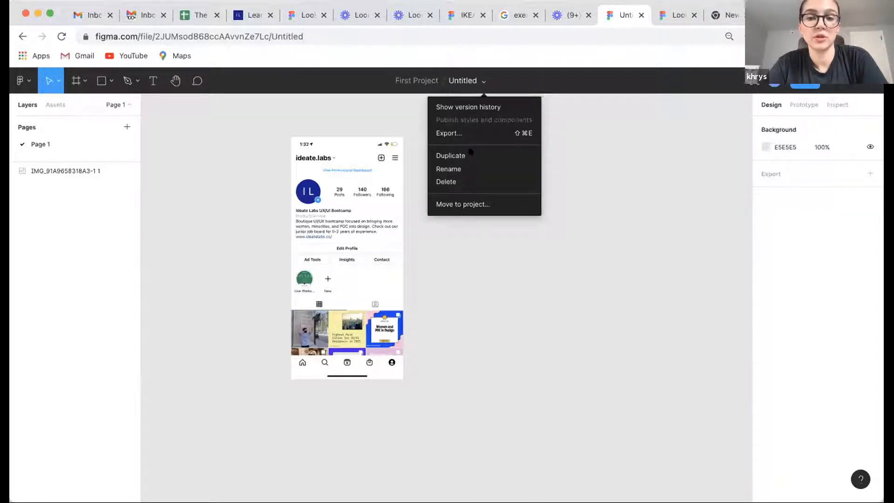
click(636, 201)
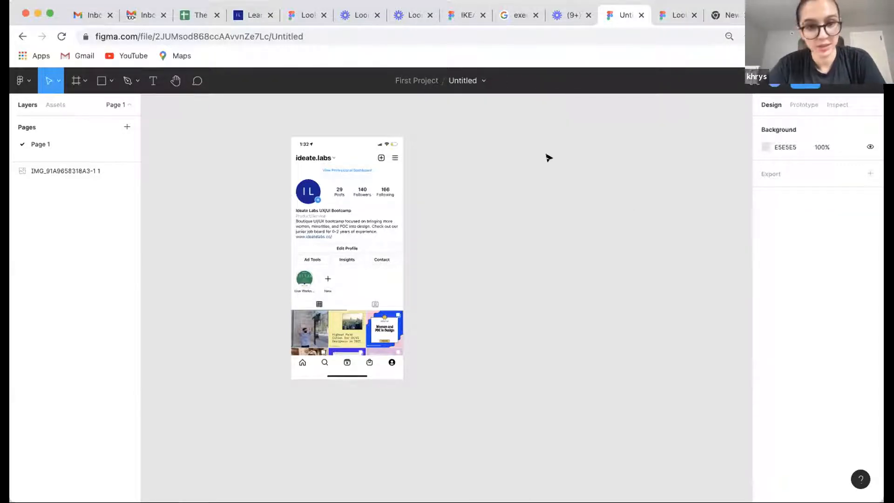
scroll(483, 183, left, 1)
scroll(484, 183, left, 1)
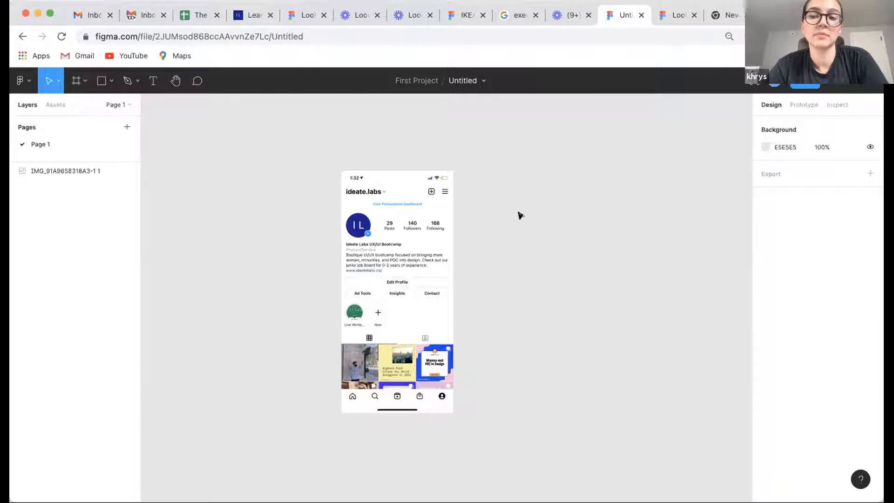
scroll(465, 261, down, 2)
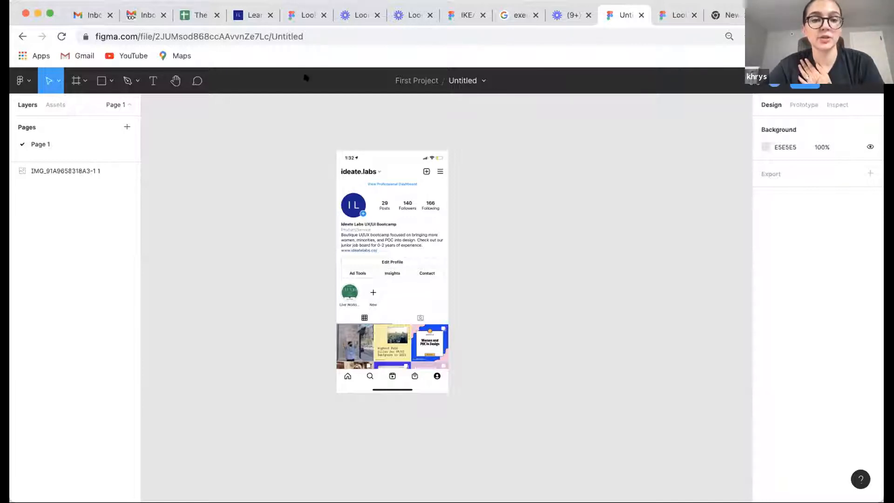
scroll(314, 195, right, 4)
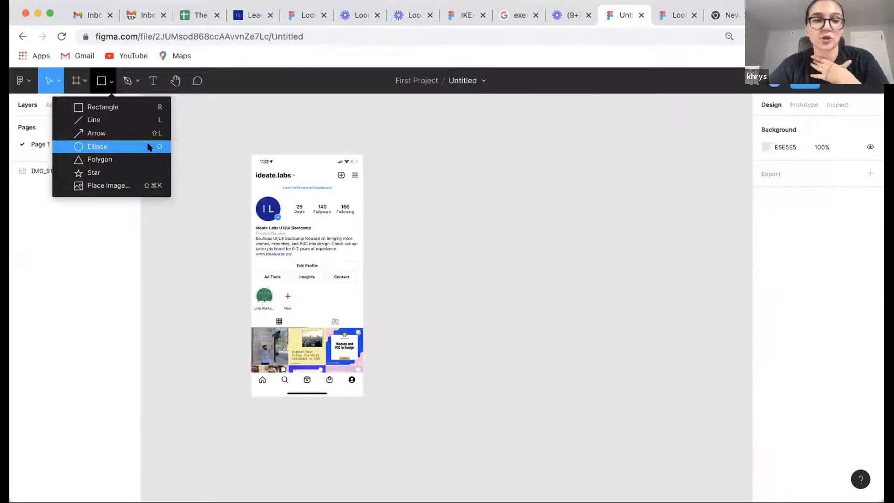
click(207, 156)
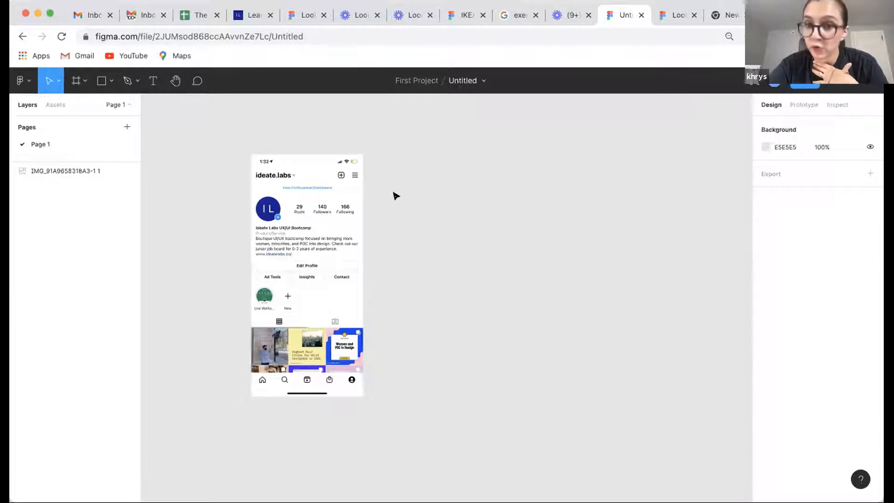
key(f)
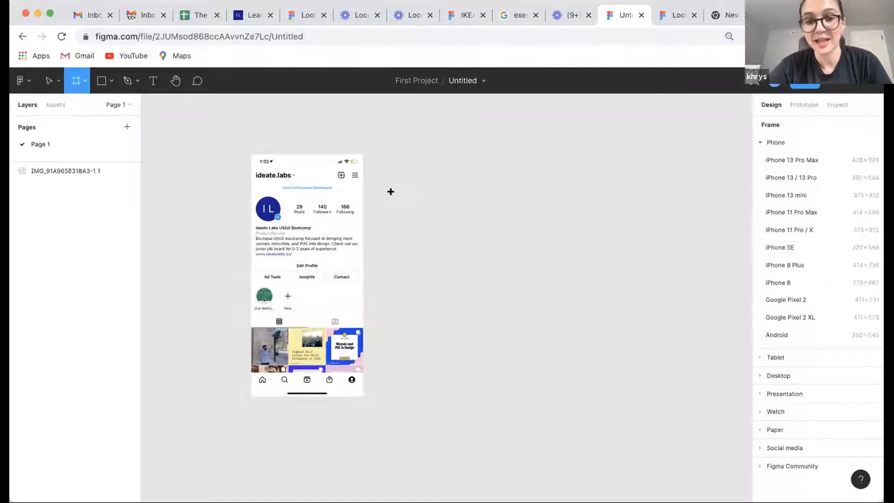
click(86, 82)
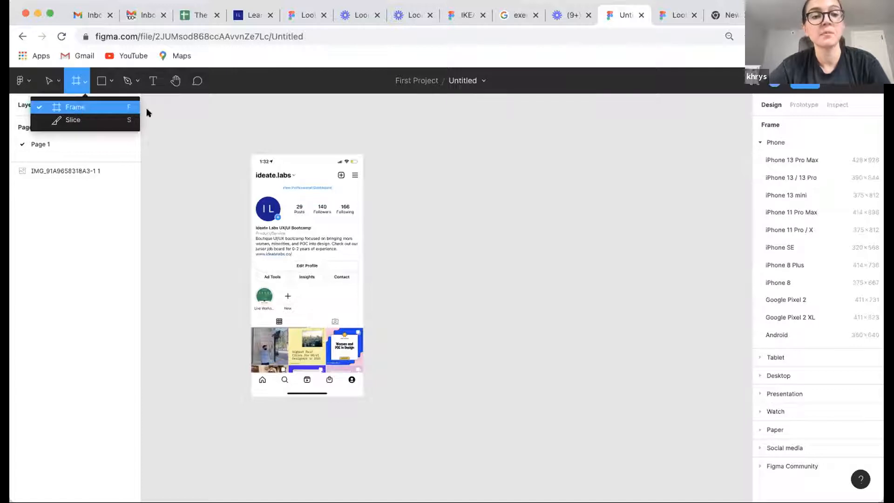
click(408, 169)
key(Delete)
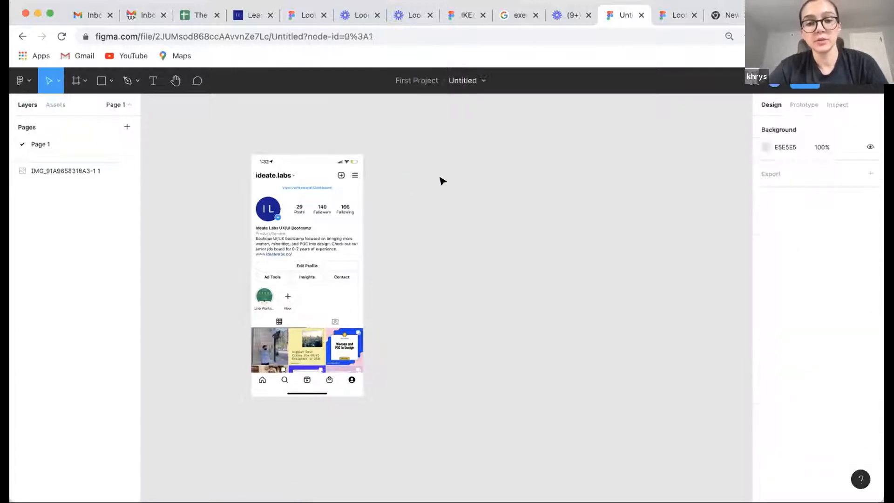
Add an iPhone 11 Pro Max frame (414 × 896) to the canvas beside the Instagram screenshot.
key(f)
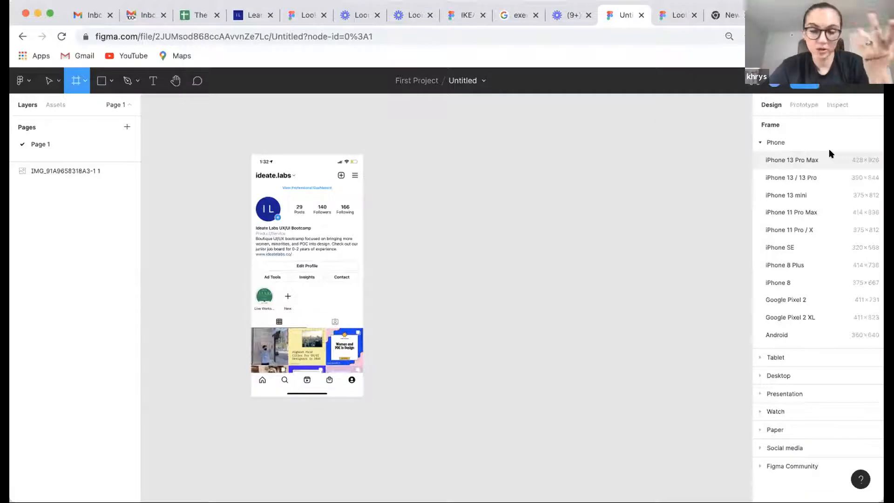
click(818, 209)
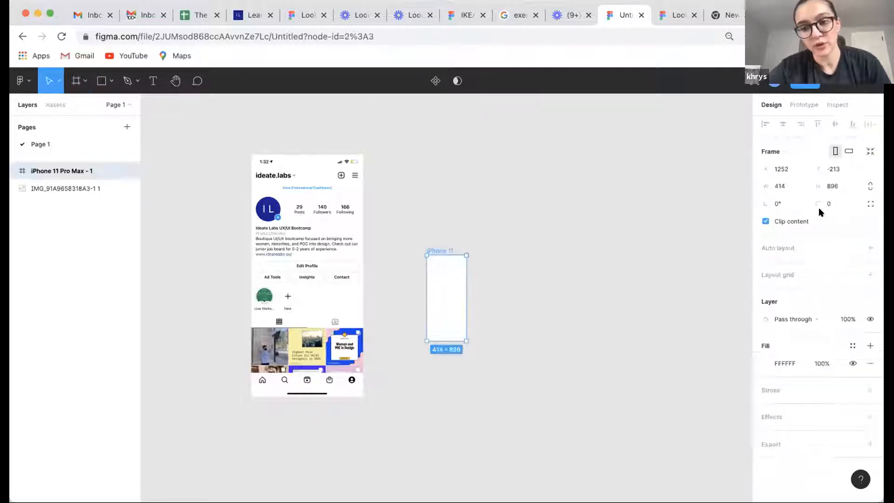
click(509, 292)
Place the Instagram screenshot beside the phone frame with tops aligned and scale it down to 414 × 896.
drag(297, 185, 519, 285)
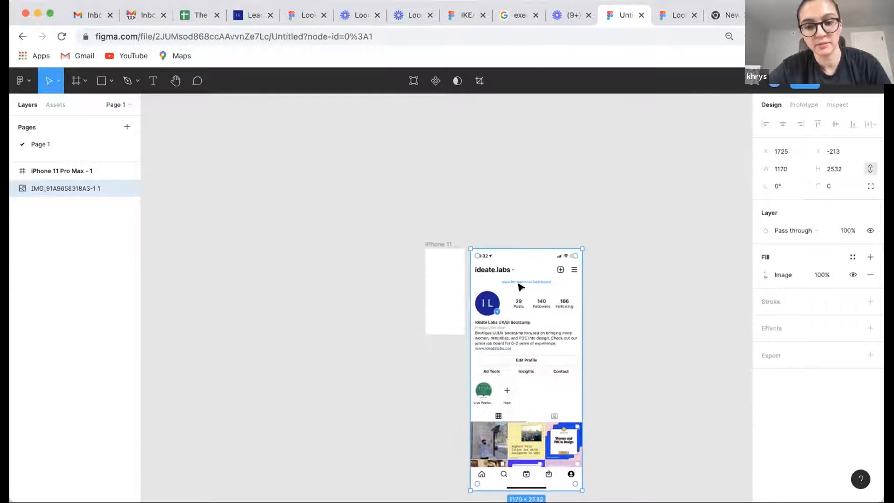
scroll(520, 286, down, 3)
drag(569, 419, 498, 269)
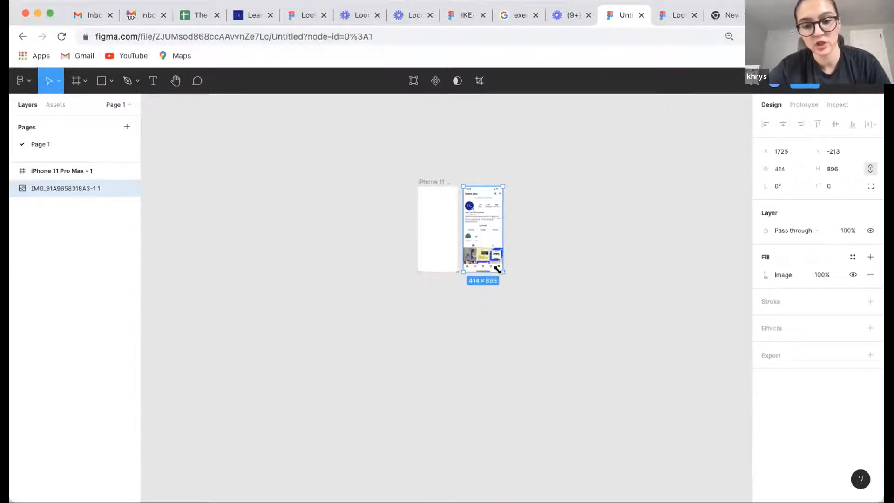
click(526, 269)
scroll(479, 233, up, 5)
scroll(484, 233, down, 5)
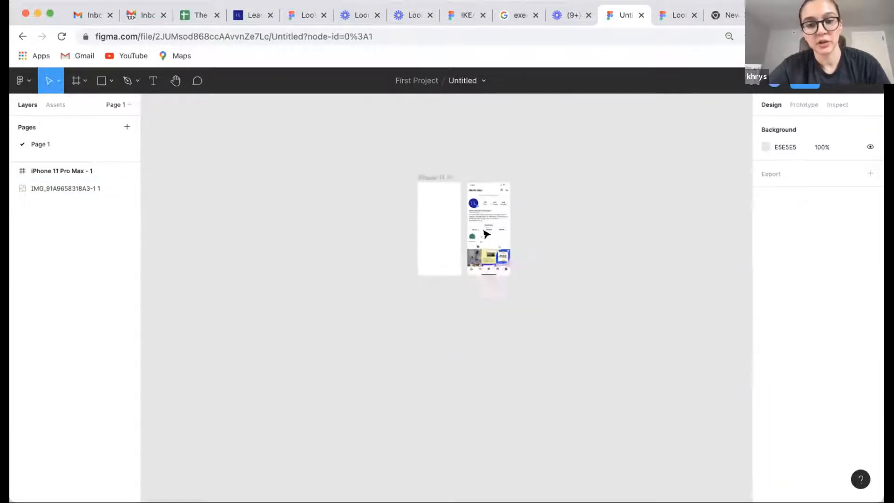
Try resizing a pasted copy of the screenshot placed away from the original, and delete the copy.
click(484, 233)
key(ctrl+c)
key(ctrl+v)
drag(485, 233, 601, 220)
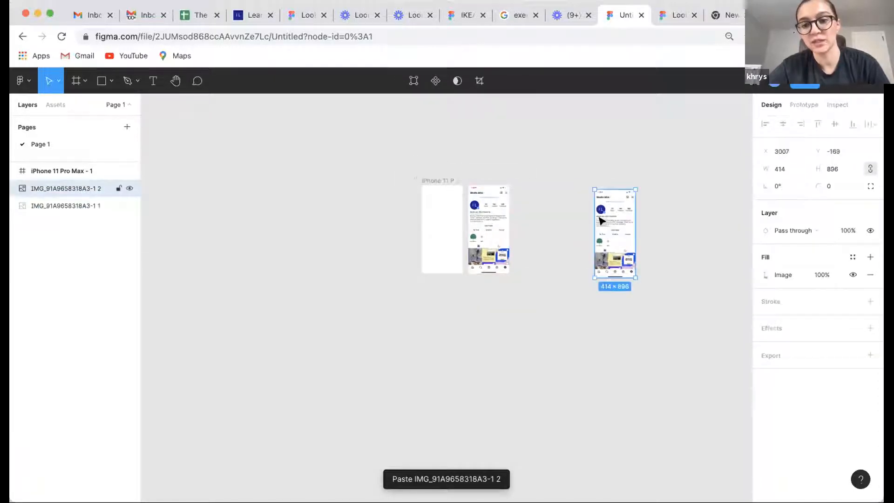
key(shift+2)
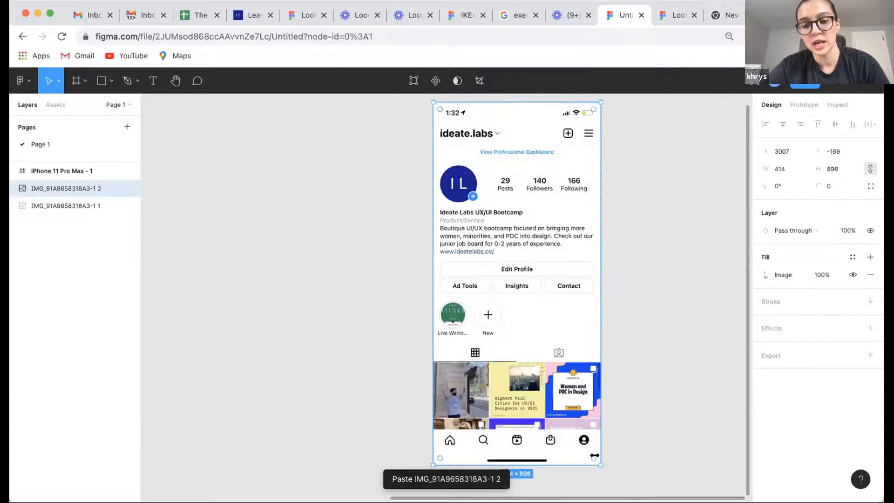
drag(594, 462, 542, 425)
key(super+z)
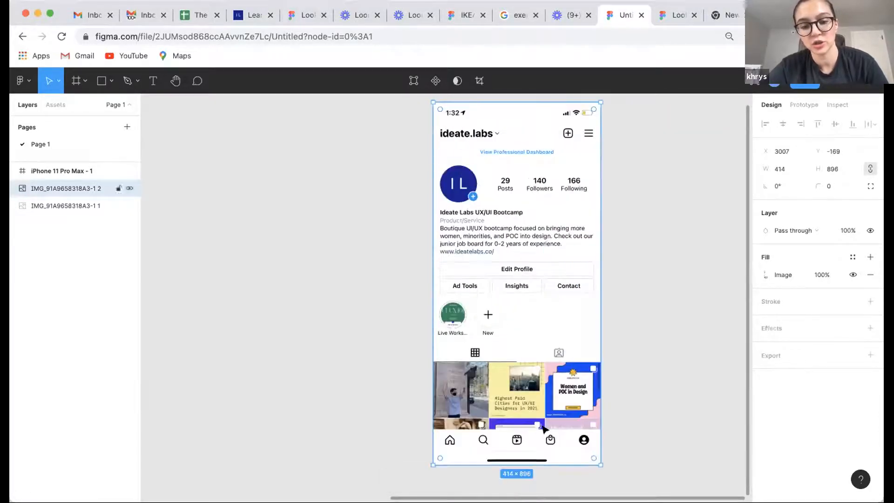
click(616, 336)
click(563, 309)
key(BackSpace)
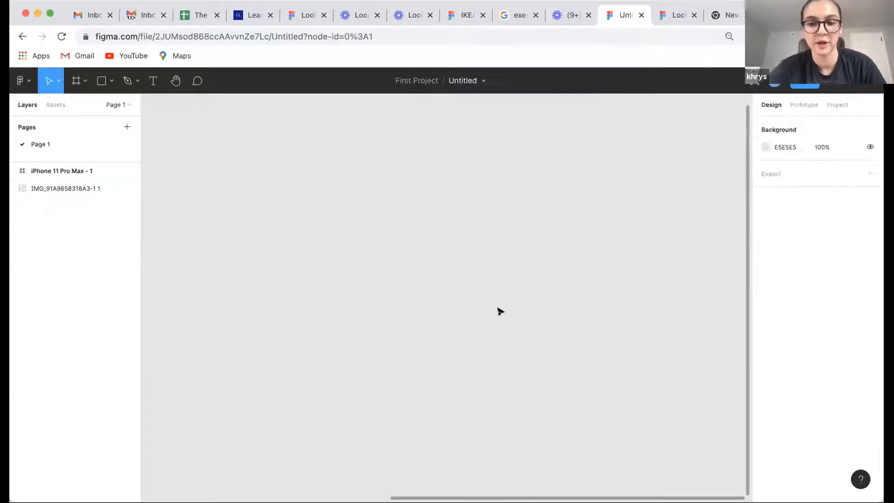
Move the iPhone 11 Pro Max frame to the other side of the screenshot, keeping the tops aligned.
scroll(501, 311, down, 3)
scroll(307, 247, left, 6)
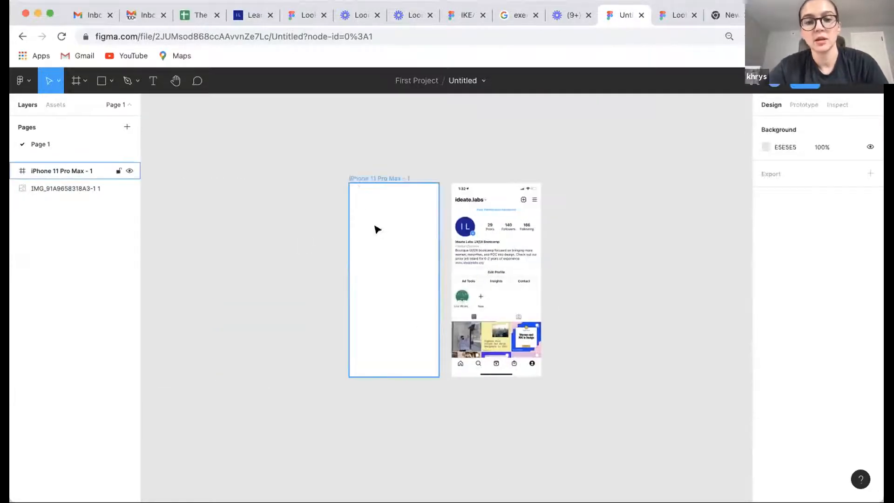
drag(352, 180, 557, 180)
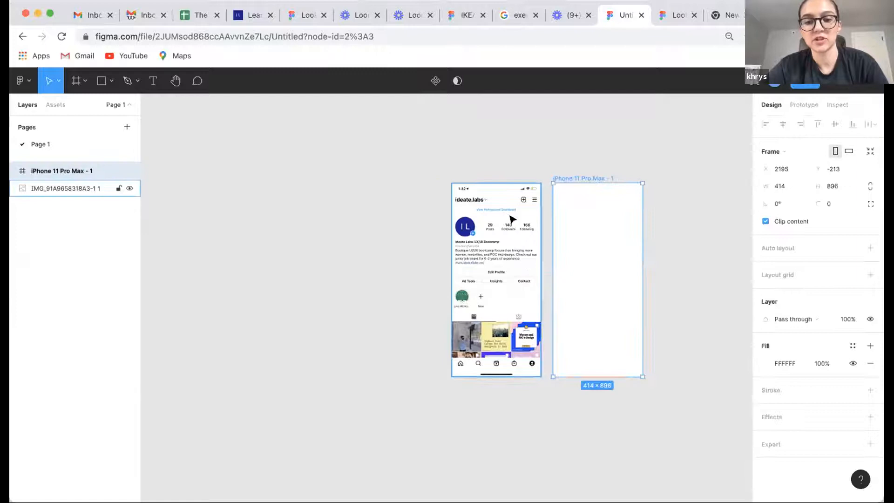
scroll(521, 201, right, 2)
click(551, 146)
scroll(487, 277, up, 3)
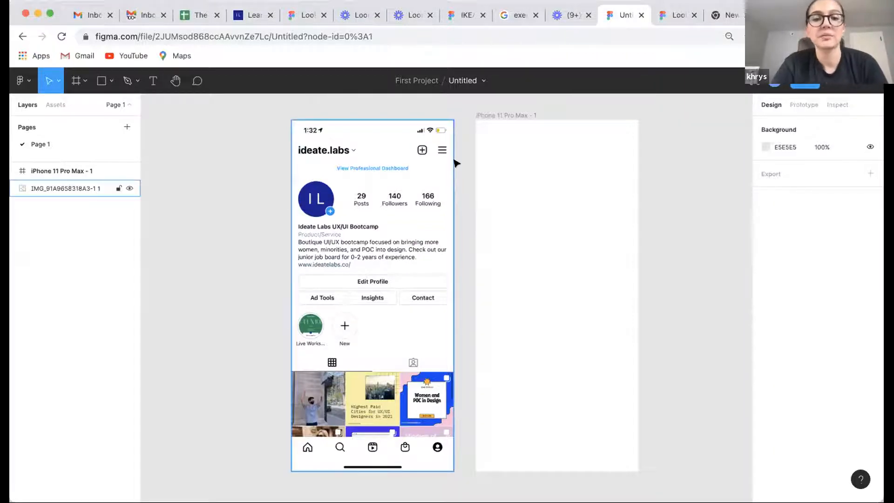
Draw a 414 × 28 status bar rectangle across the full width of the phone frame's top edge.
scroll(431, 131, right, 5)
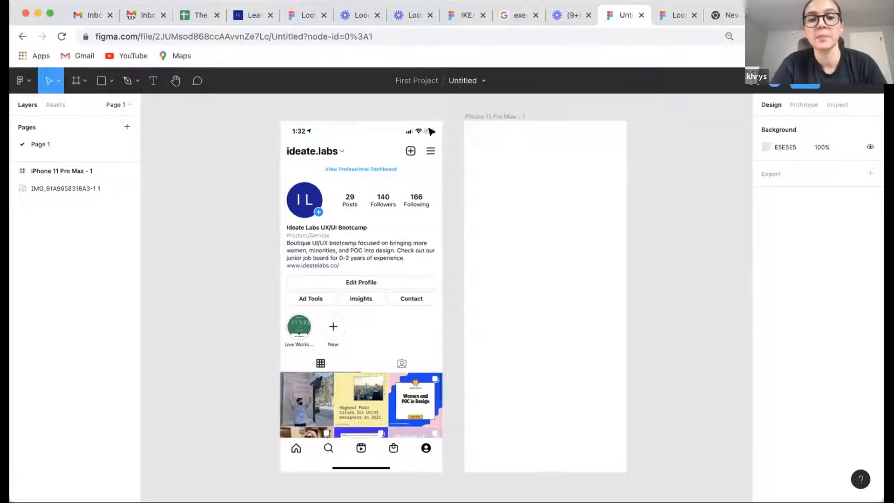
scroll(431, 132, right, 2)
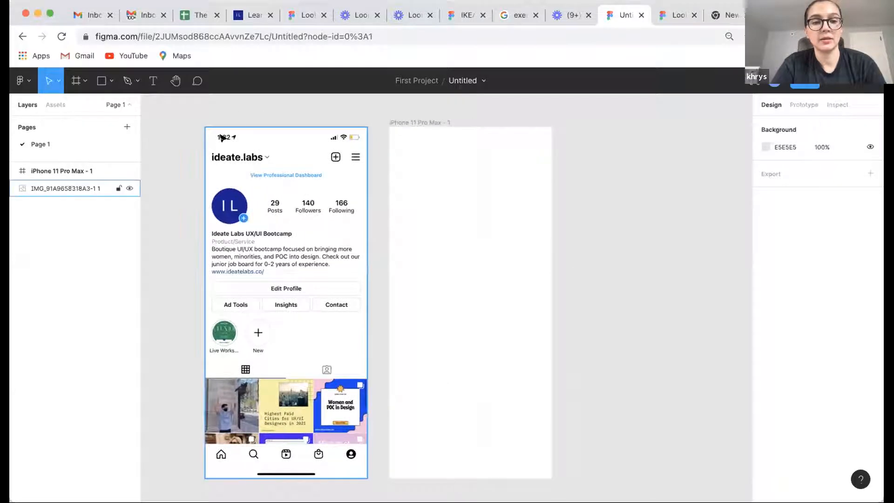
click(291, 135)
click(382, 135)
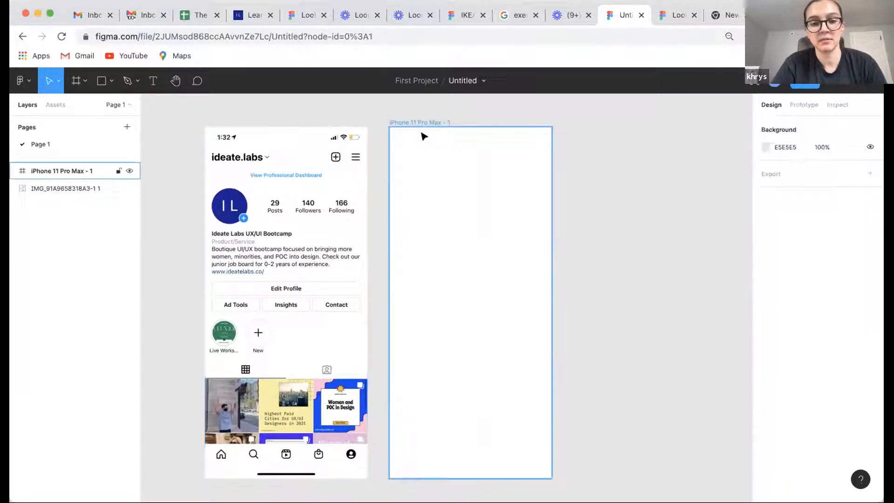
click(401, 144)
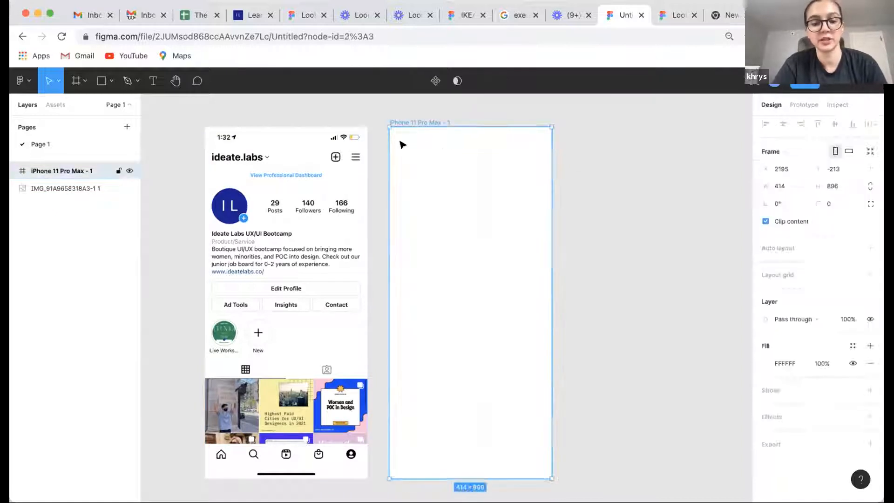
key(r)
drag(385, 124, 551, 138)
click(569, 145)
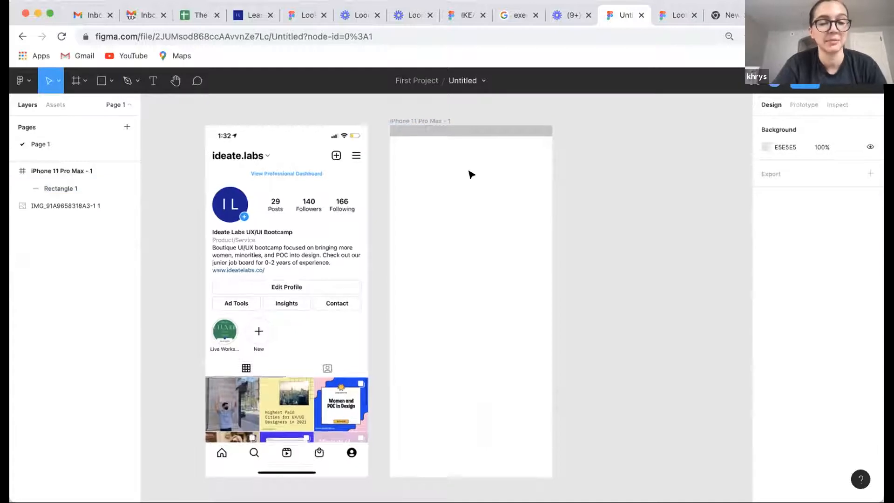
scroll(471, 173, down, 1)
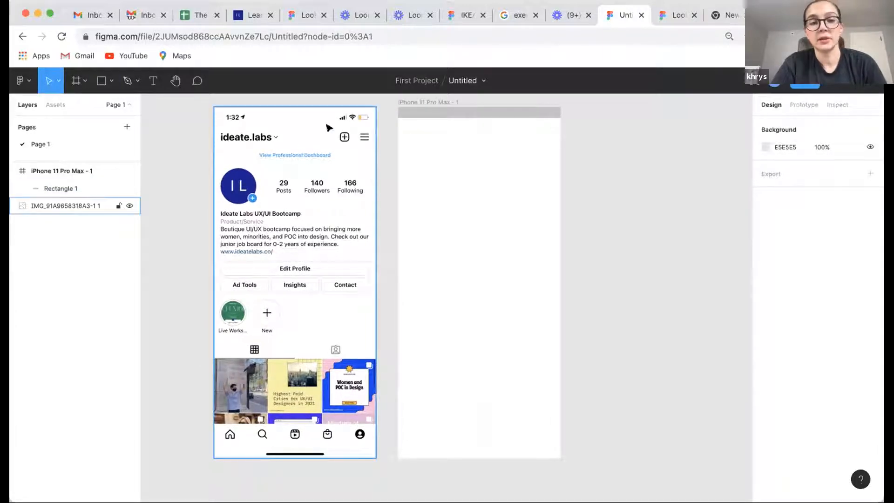
click(453, 112)
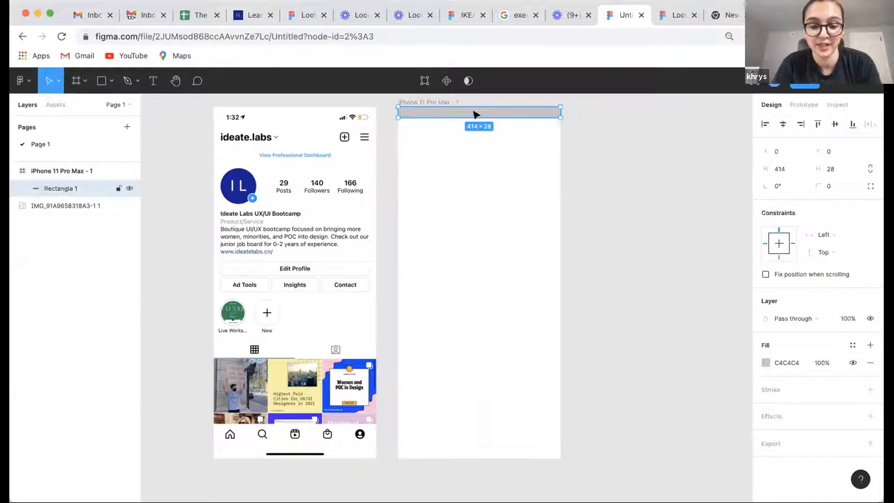
Try drawing an unconstrained rectangle about 228 × 243 in the phone frame's upper half, and delete it.
click(492, 182)
key(r)
mouse_move(425, 151)
mouse_down()
mouse_move(479, 207)
mouse_move(504, 207)
mouse_move(493, 245)
mouse_move(517, 246)
mouse_up()
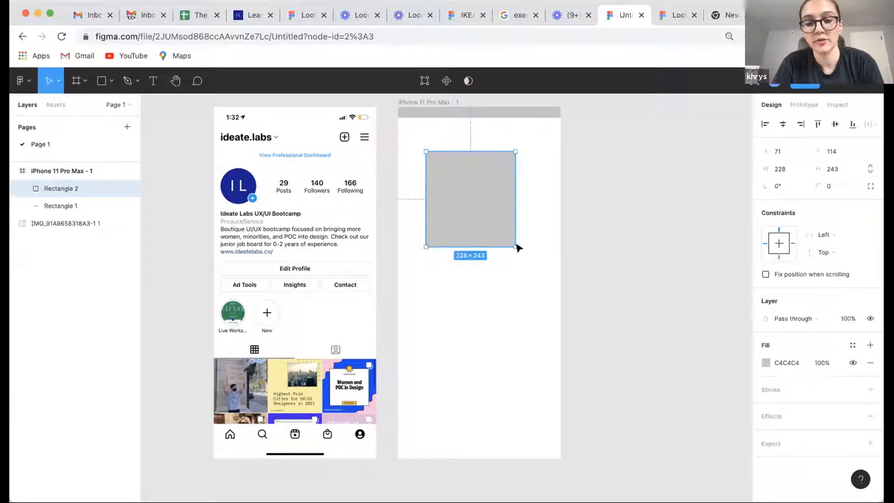
key(Delete)
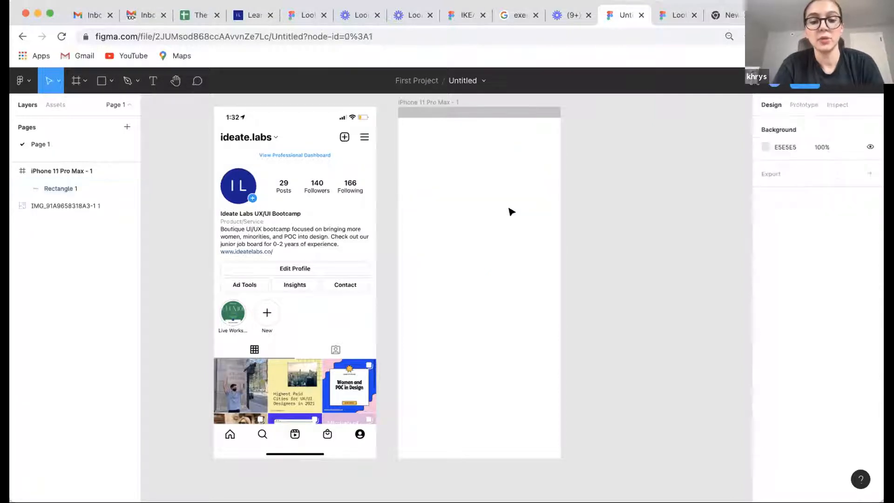
Try drawing a constrained square of about 210 × 210 in the phone frame's upper half, and delete it.
key(r)
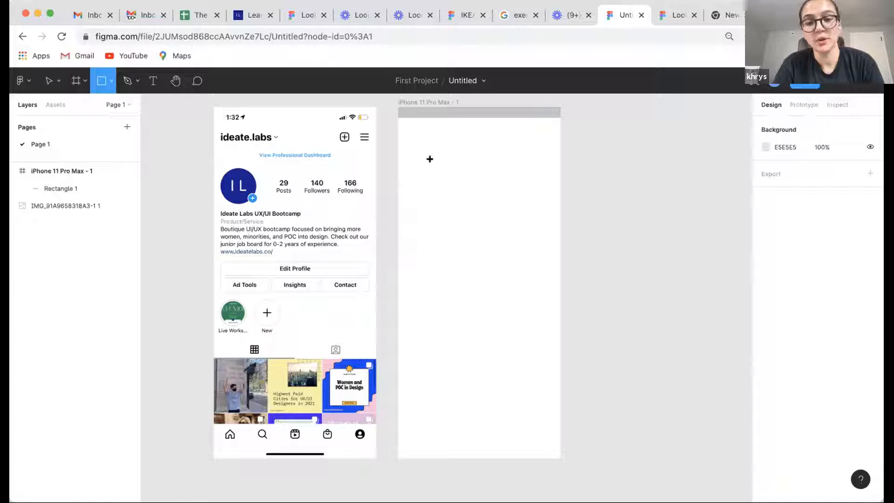
mouse_move(427, 157)
mouse_down()
mouse_move(527, 261)
mouse_move(515, 264)
mouse_move(419, 209)
mouse_move(410, 201)
mouse_move(461, 213)
mouse_move(520, 256)
mouse_move(560, 262)
mouse_move(511, 231)
mouse_move(512, 241)
mouse_up()
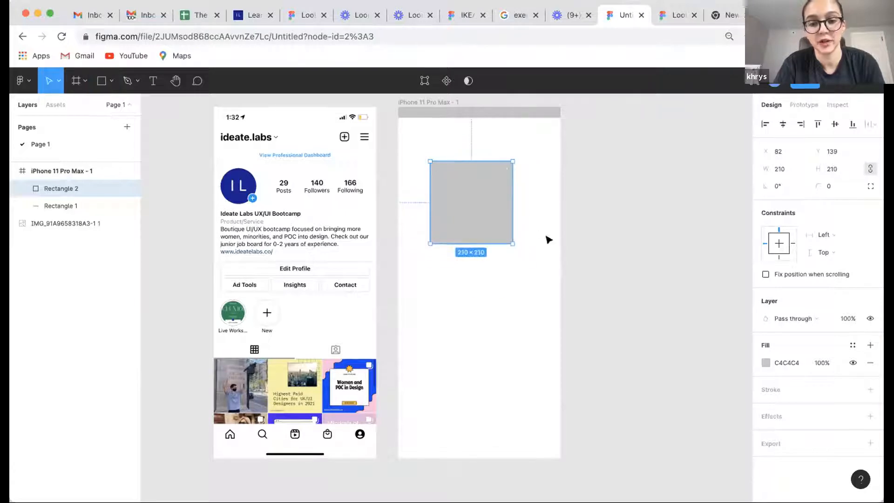
key(Delete)
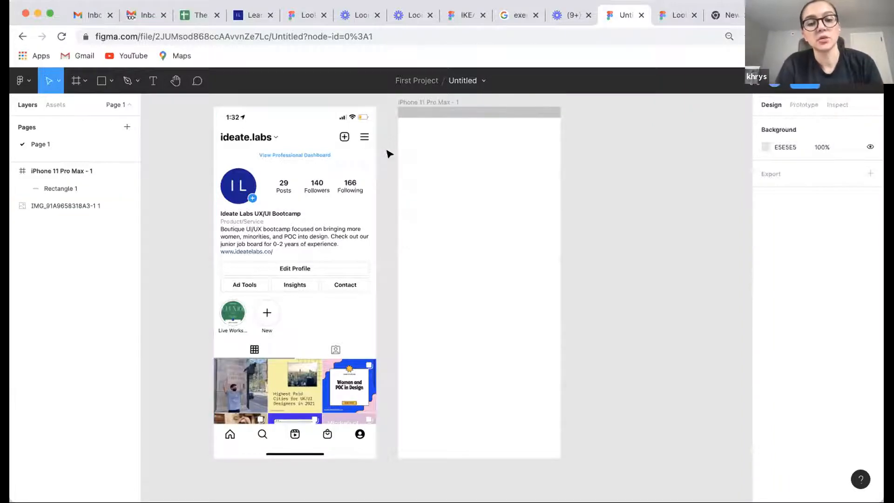
Examine the header and profile section of the Instagram screenshot up close, alongside the empty phone frame.
scroll(359, 135, up, 3)
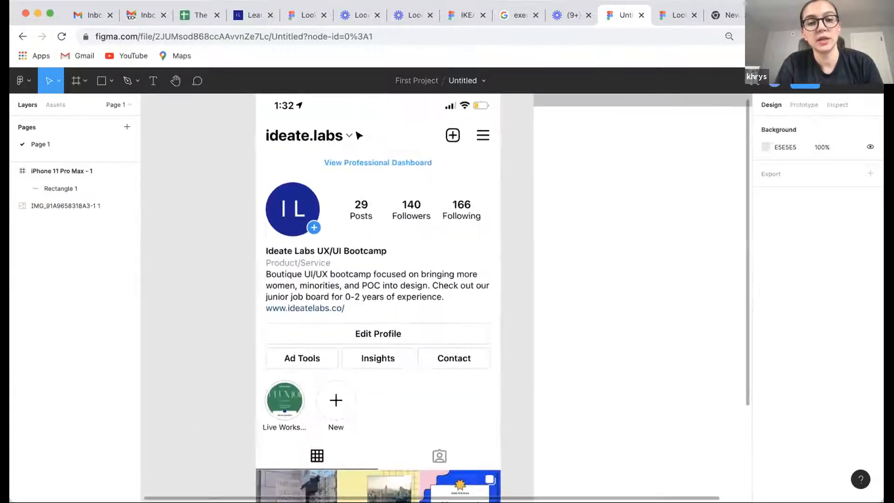
scroll(359, 135, left, 2)
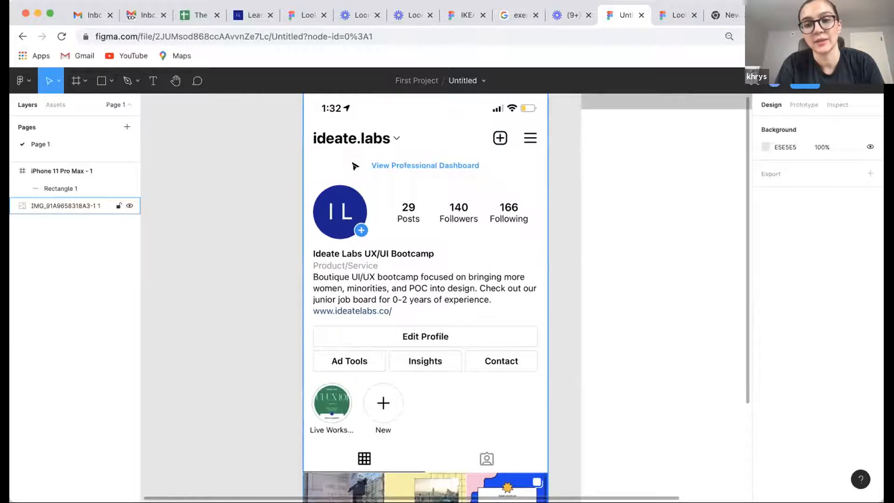
scroll(355, 166, up, 1)
scroll(355, 166, left, 1)
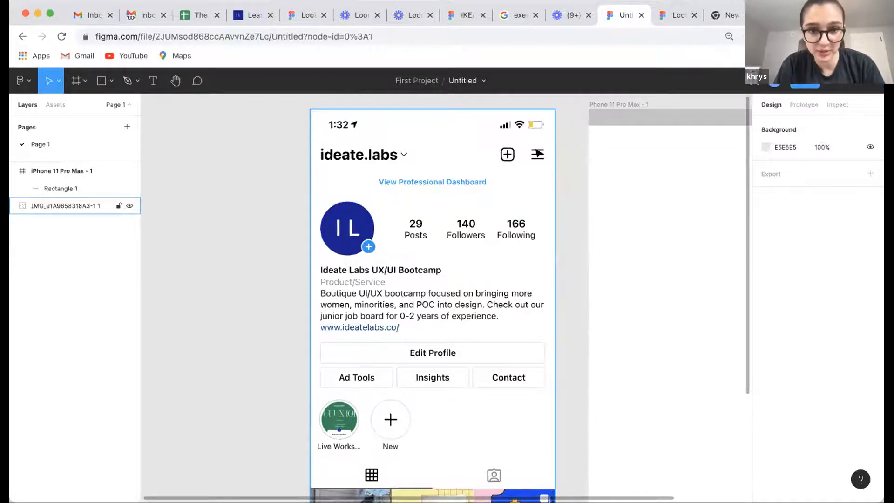
scroll(537, 154, down, 3)
click(537, 153)
scroll(512, 154, up, 3)
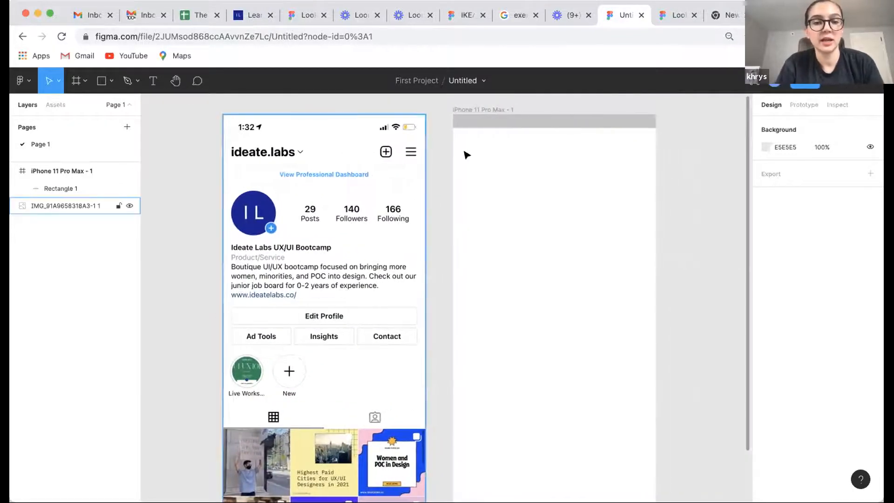
Try placing a text layer with test letters below the grey bar in the phone frame, and discard it.
key(t)
click(461, 148)
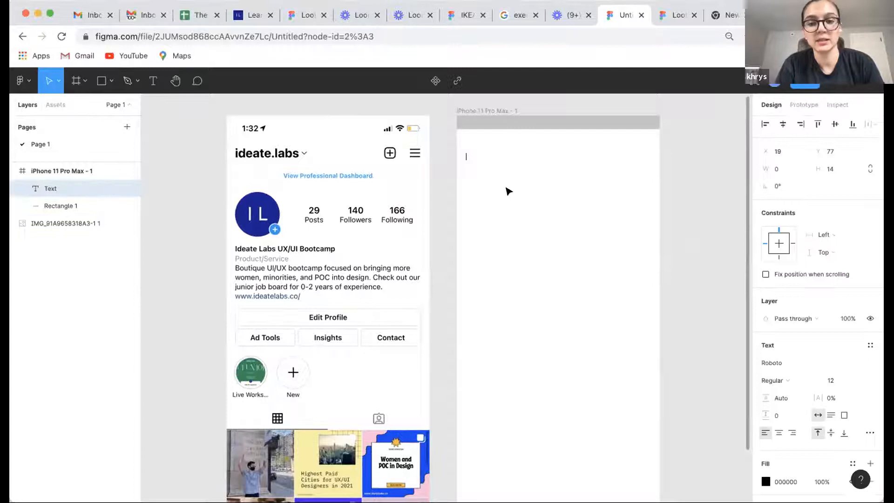
scroll(508, 191, up, 3)
scroll(509, 191, down, 3)
text(tttt)
key(ctrl+a)
key(BackSpace)
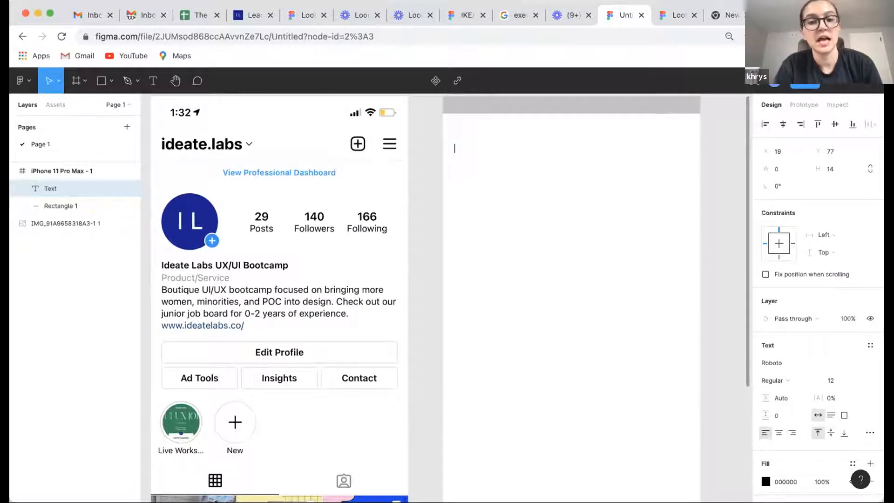
click(412, 182)
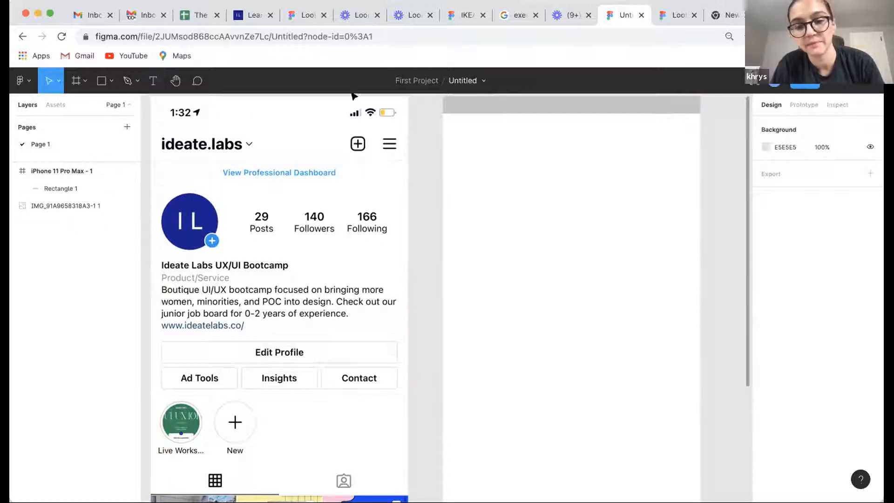
Add the text "ideate.labs" below the grey bar in the phone frame and set its font size to 24.
key(t)
click(455, 152)
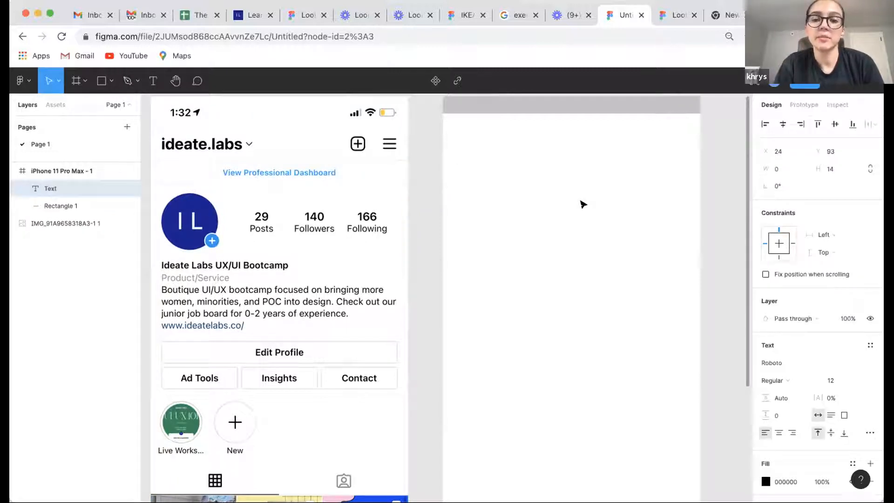
text(ideate.labs)
key(super+a)
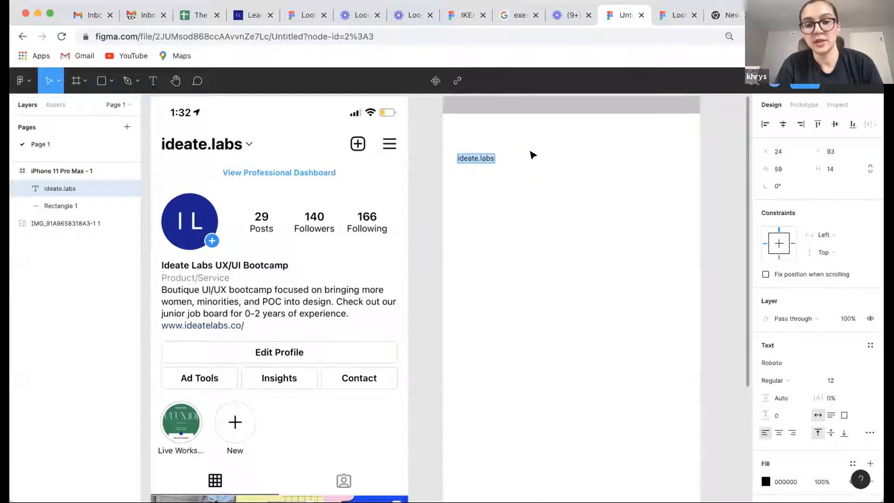
scroll(792, 329, down, 3)
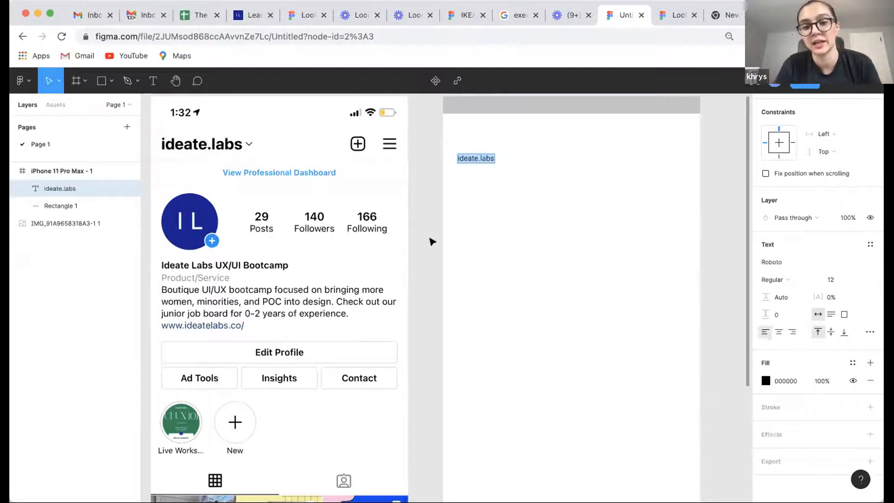
click(847, 276)
text(24)
key(Return)
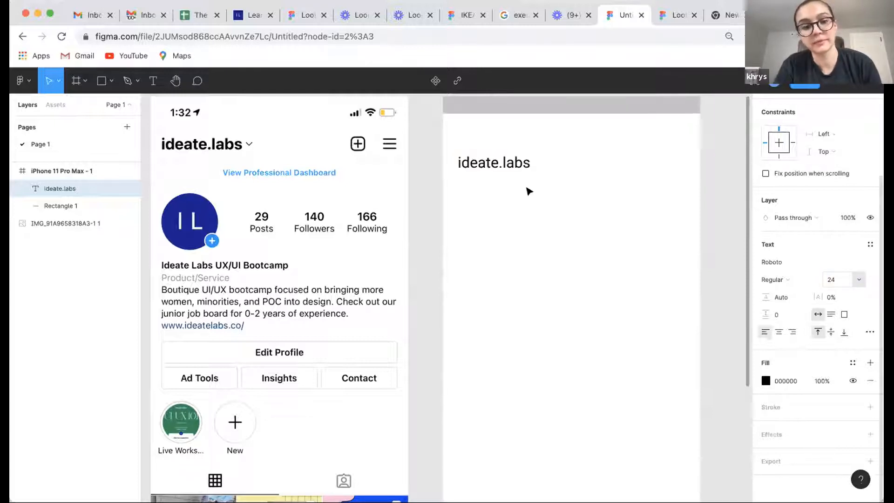
Move the ideate.labs text just beneath the screenshot's own title for comparison and make it bold.
drag(512, 168, 212, 144)
scroll(211, 149, left, 2)
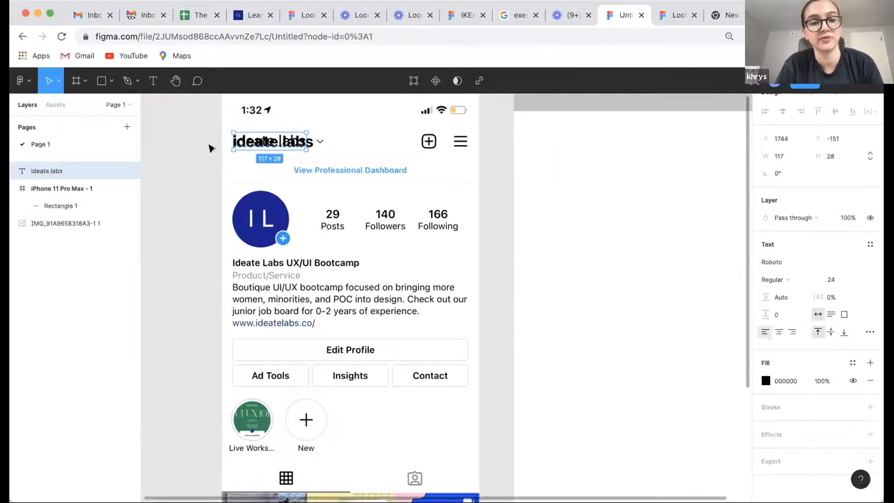
scroll(249, 124, left, 2)
scroll(250, 124, up, 5)
drag(307, 179, 305, 202)
key(super+b)
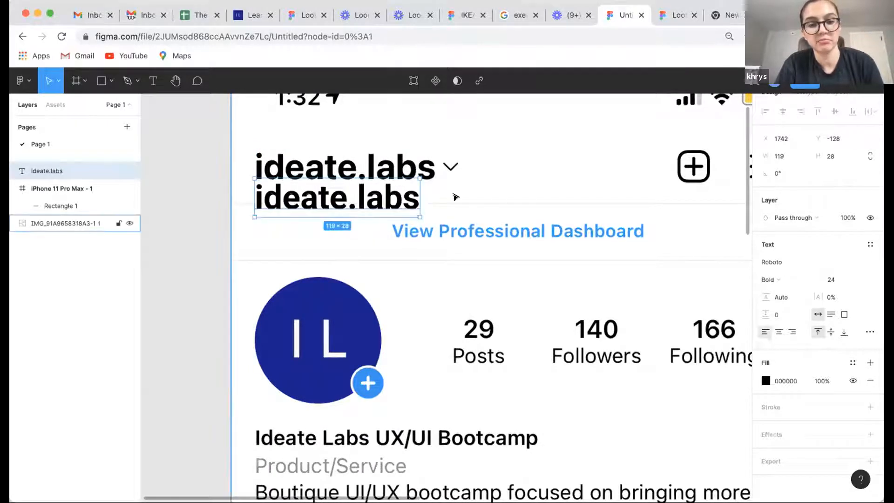
Inspect the bold text's font family setting and compare its lettering with the screenshot's title.
click(455, 197)
click(387, 193)
click(788, 271)
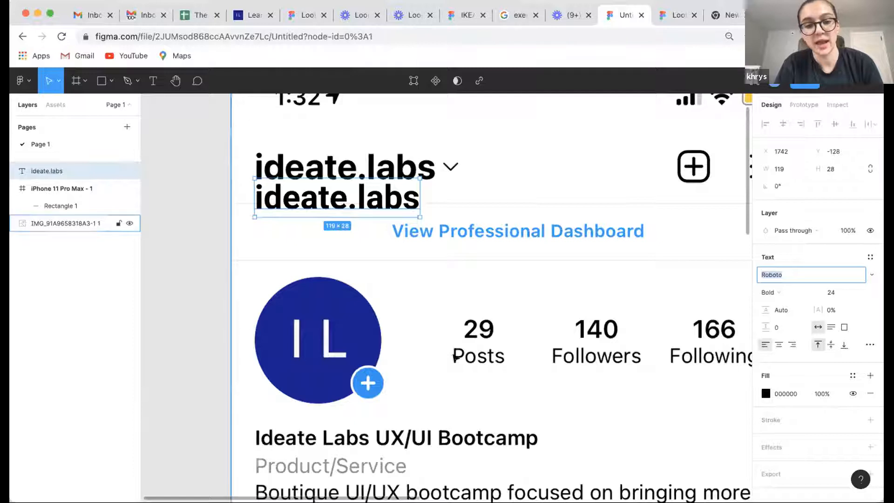
click(393, 188)
click(394, 191)
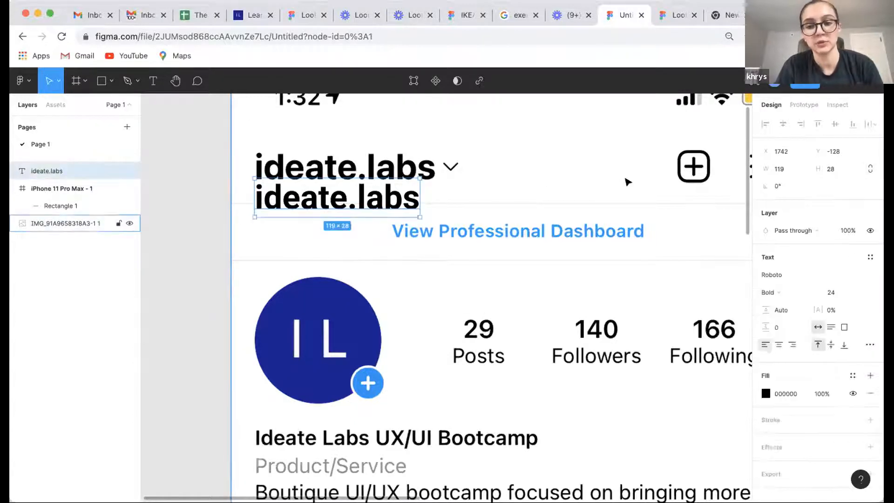
click(636, 185)
scroll(628, 185, down, 3)
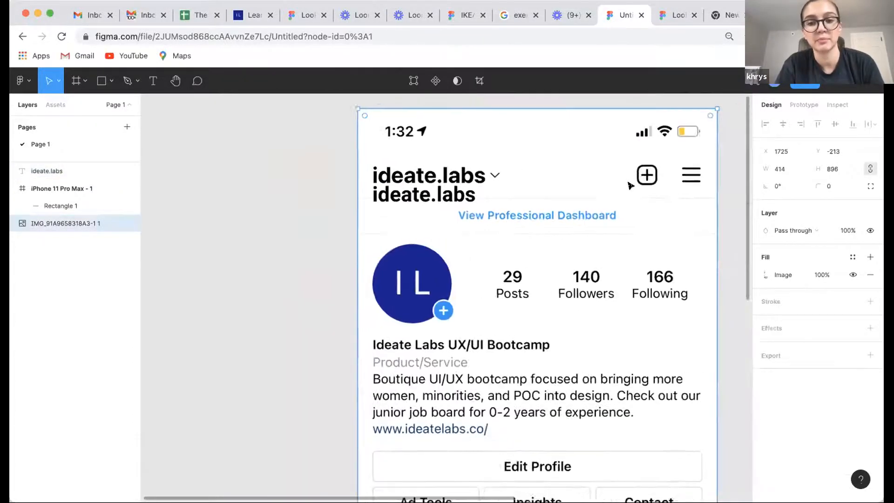
Move the bold ideate.labs title back into the phone frame, below the grey bar near the frame's left edge.
scroll(628, 185, right, 5)
scroll(630, 186, left, 1)
scroll(630, 186, down, 2)
drag(279, 174, 385, 196)
key(super+z)
click(257, 174)
drag(253, 173, 561, 161)
click(562, 198)
scroll(562, 198, right, 3)
scroll(535, 191, down, 1)
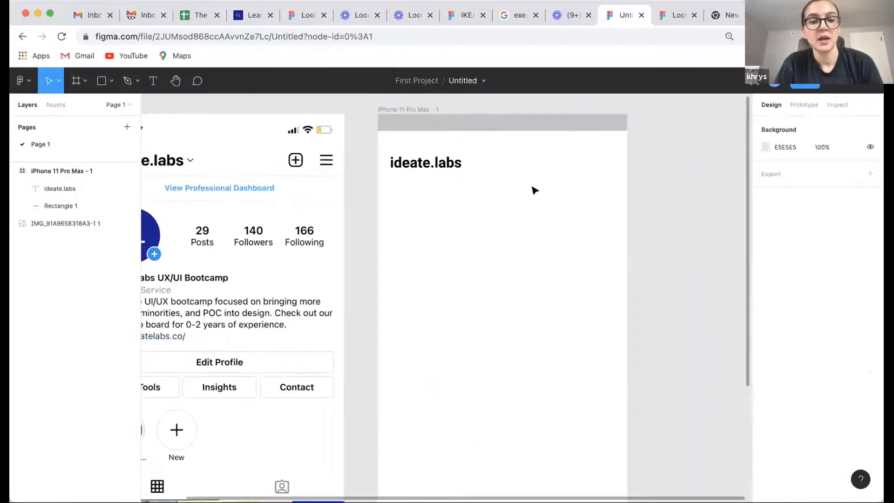
scroll(295, 163, up, 5)
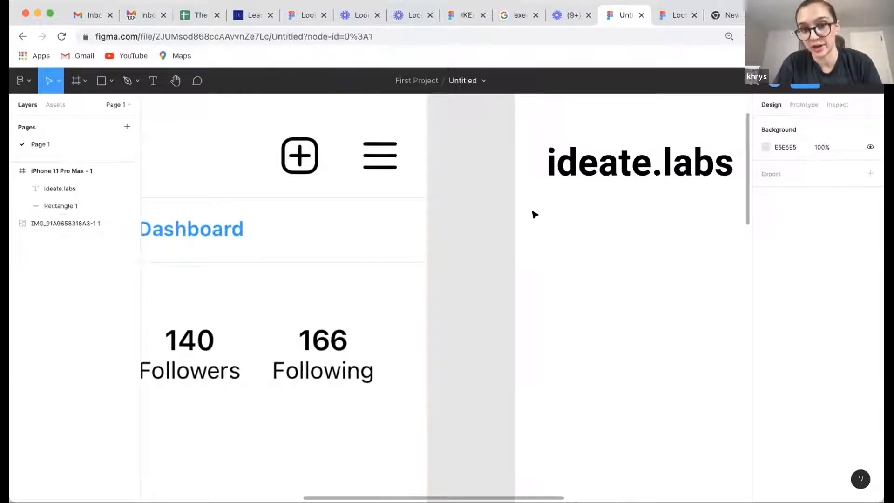
scroll(533, 214, down, 5)
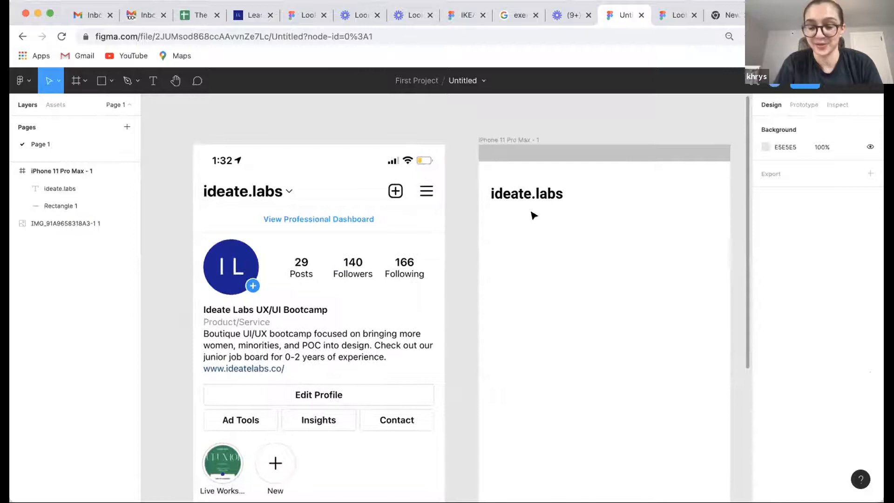
scroll(533, 214, down, 2)
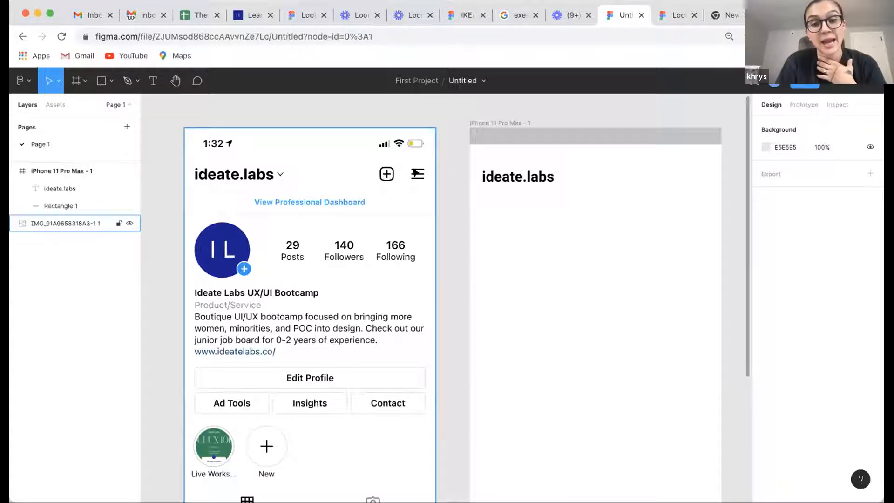
scroll(457, 197, down, 3)
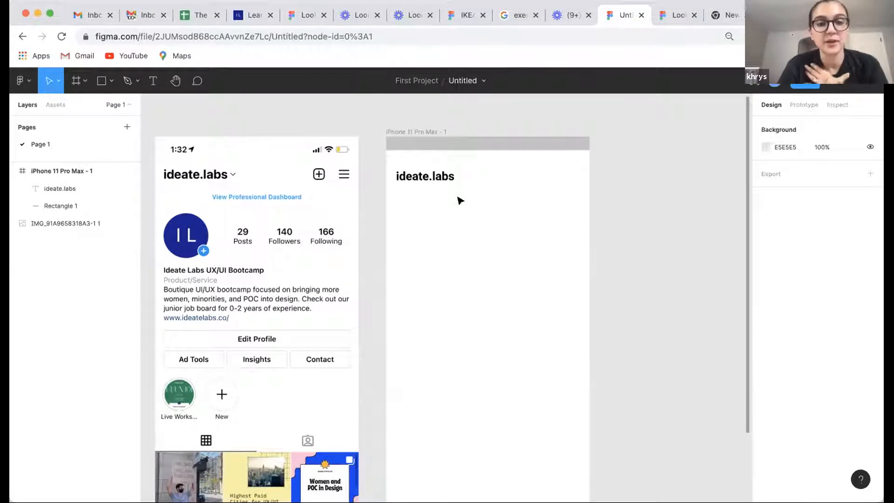
scroll(460, 201, right, 5)
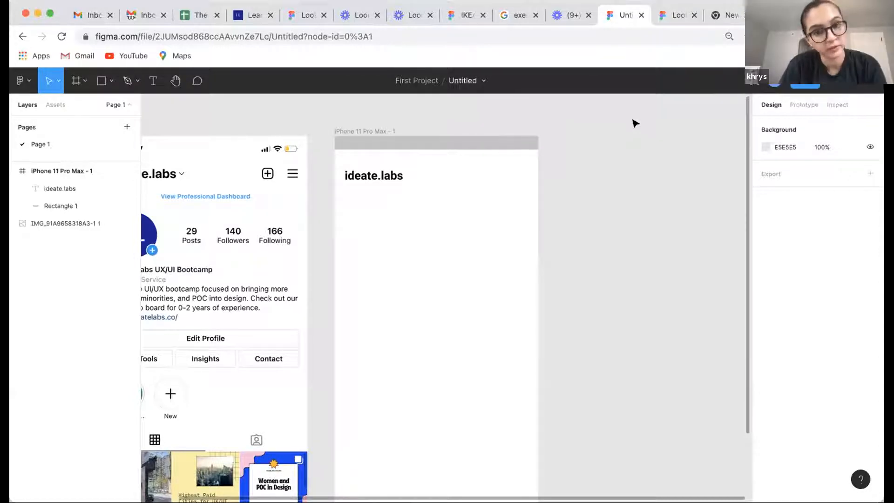
scroll(635, 124, down, 2)
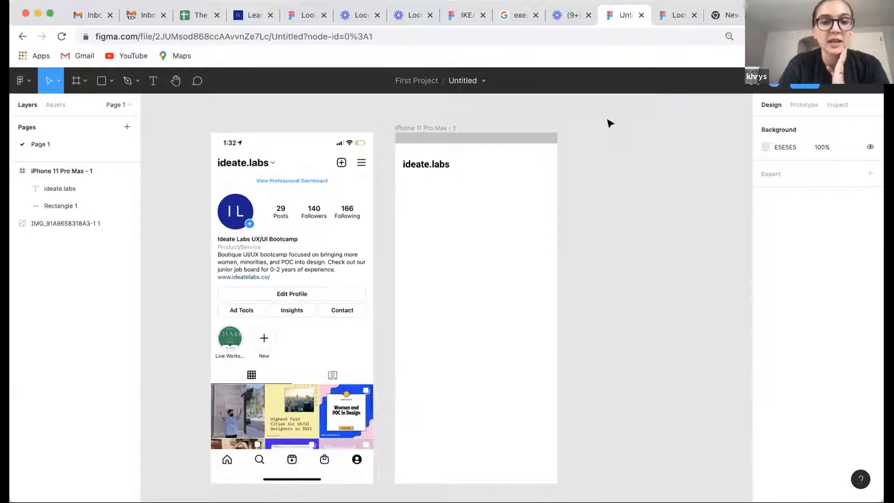
scroll(610, 123, right, 3)
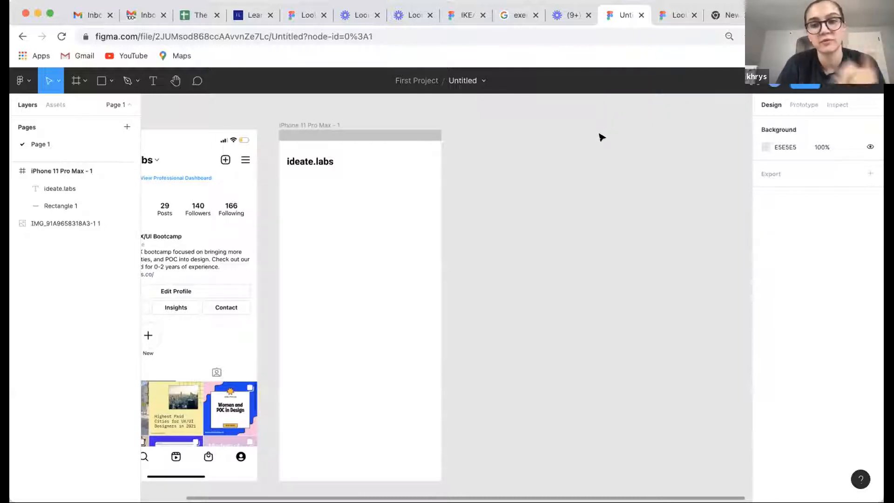
Switch to the other open Figma file's browser tab and load the Figma Community page there.
click(665, 14)
key(super+l)
text(figma.com/)
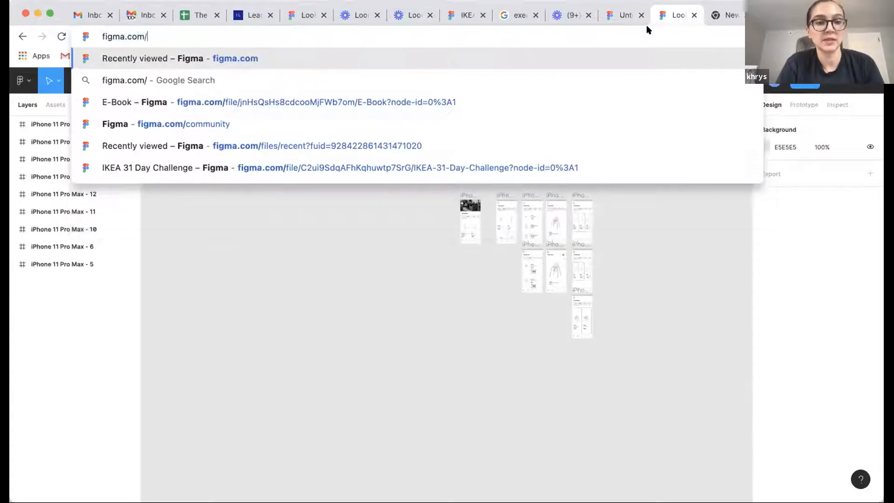
text(comm)
key(Return)
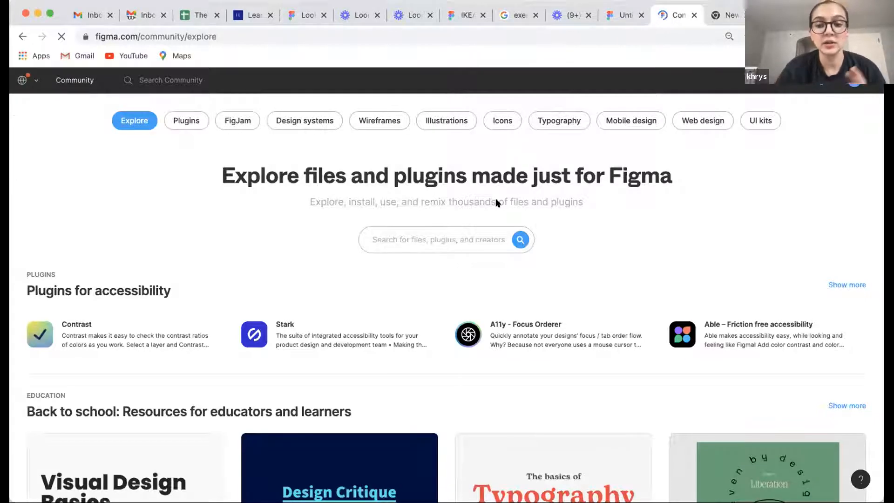
Browse the Community explore page through its top plugins and trending files, and return to its beginning.
scroll(507, 283, down, 8)
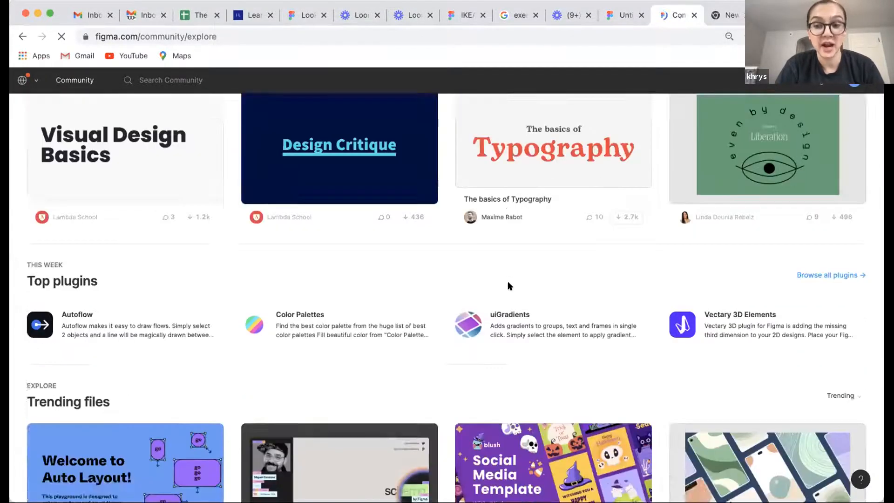
scroll(507, 285, down, 15)
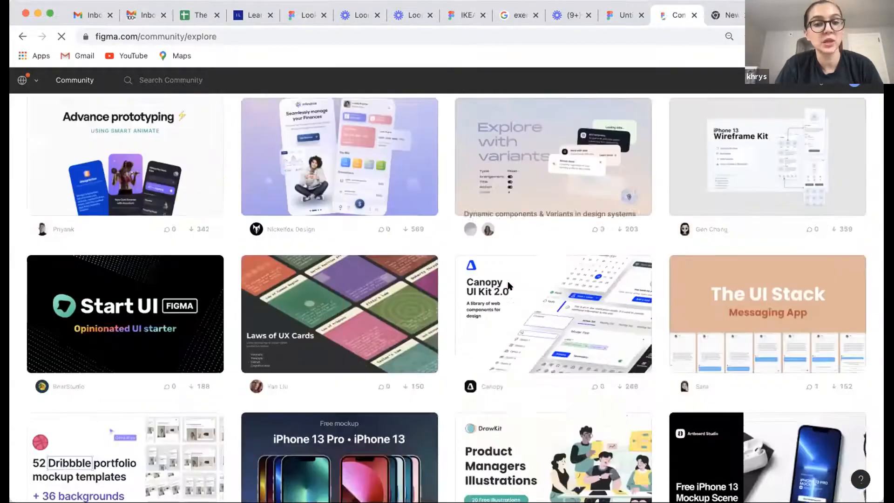
scroll(507, 285, down, 10)
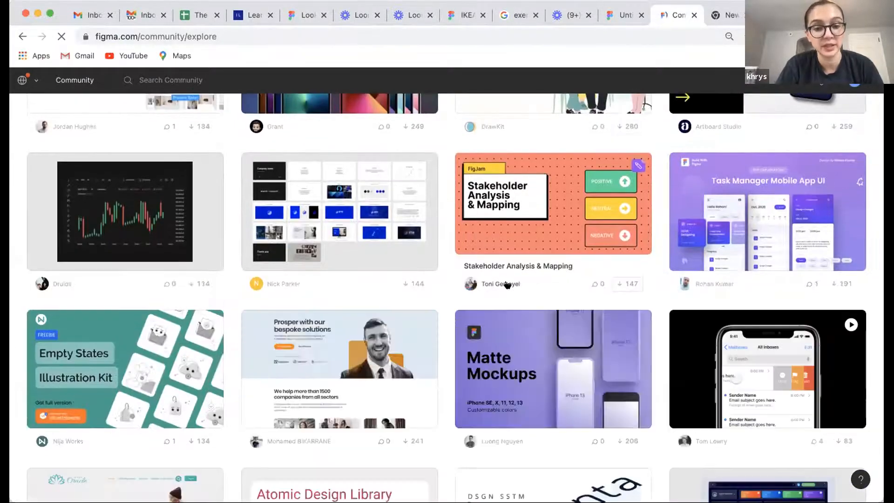
scroll(507, 284, up, 20)
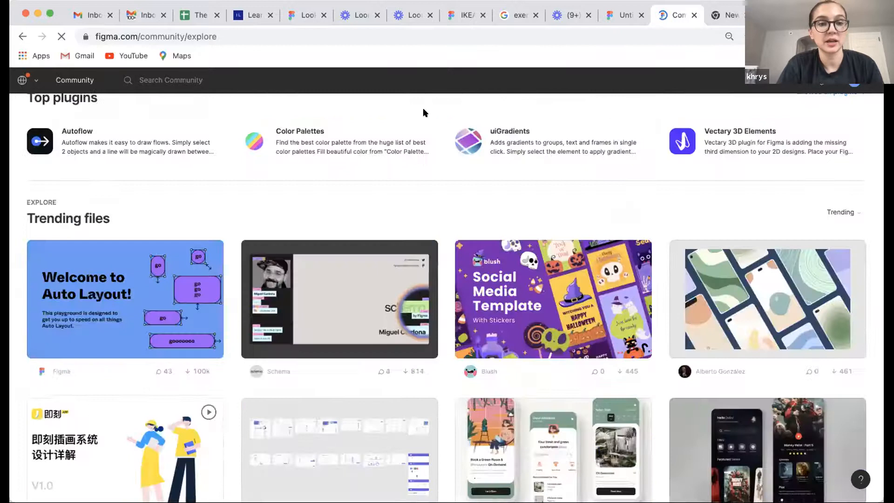
scroll(424, 112, up, 3)
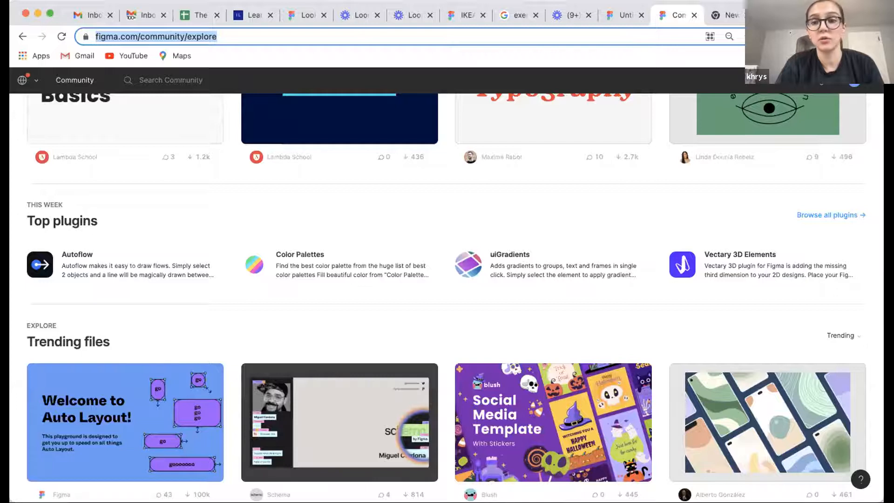
scroll(554, 203, up, 10)
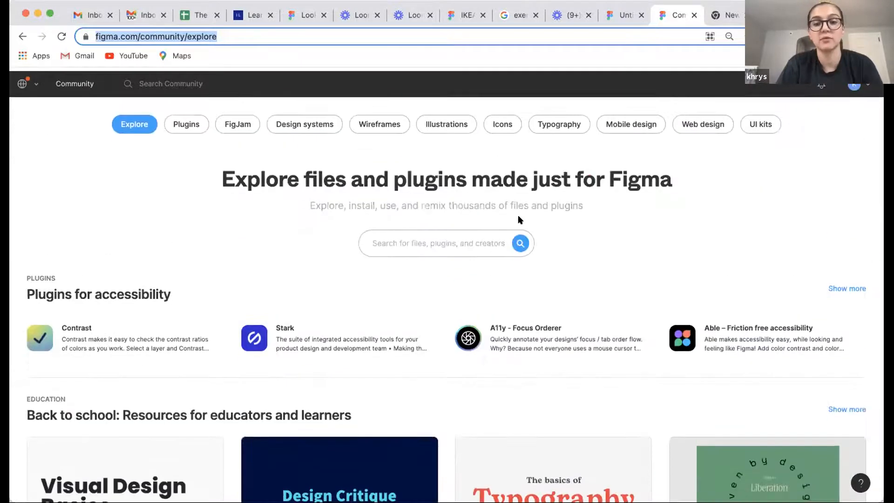
Search the Community for "instagram icons" and look through the resulting files.
click(424, 239)
text(instagram icons)
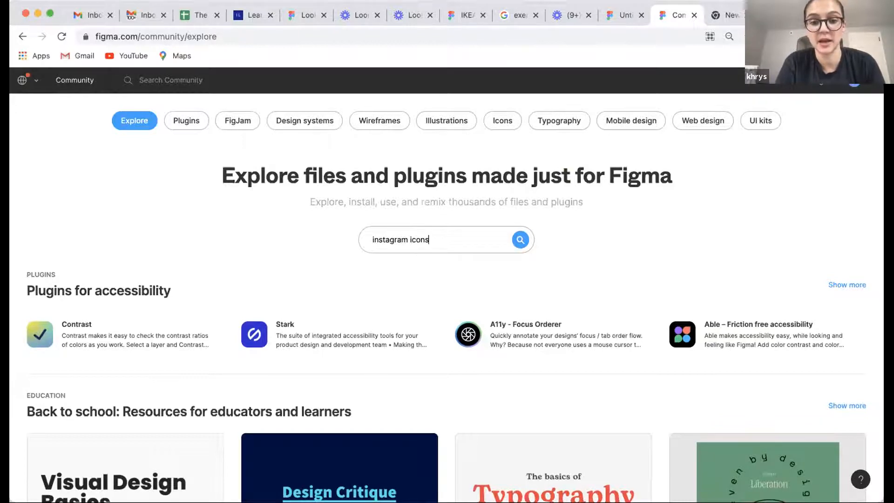
key(Return)
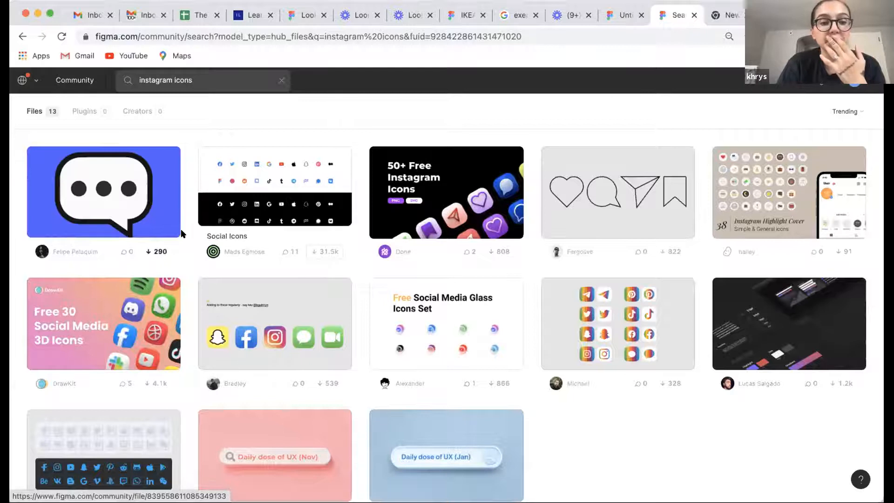
scroll(130, 320, down, 1)
scroll(130, 320, down, 3)
scroll(130, 315, up, 3)
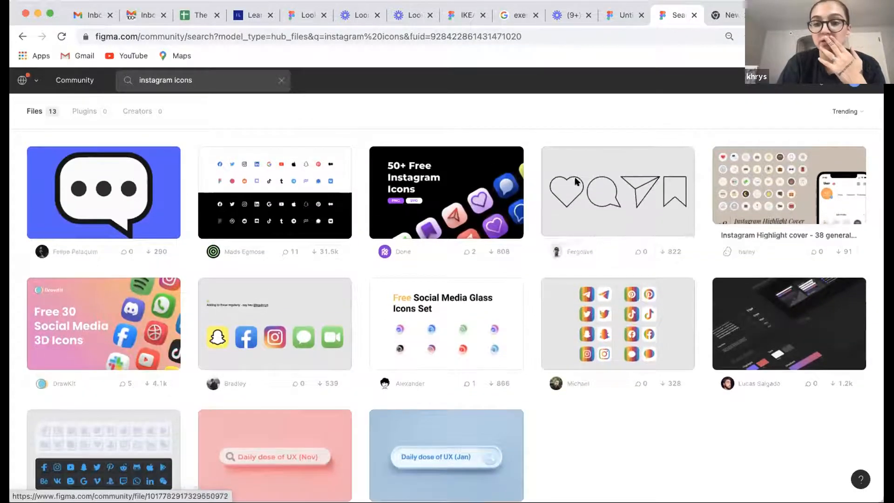
scroll(662, 342, down, 3)
scroll(467, 256, up, 3)
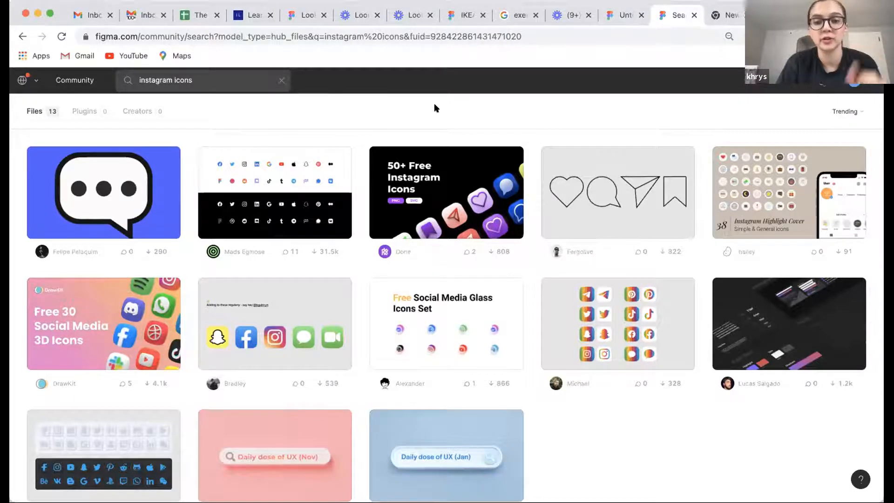
Search the Community for "material icons" and open the Material Design Icons file page.
click(180, 76)
text(mater)
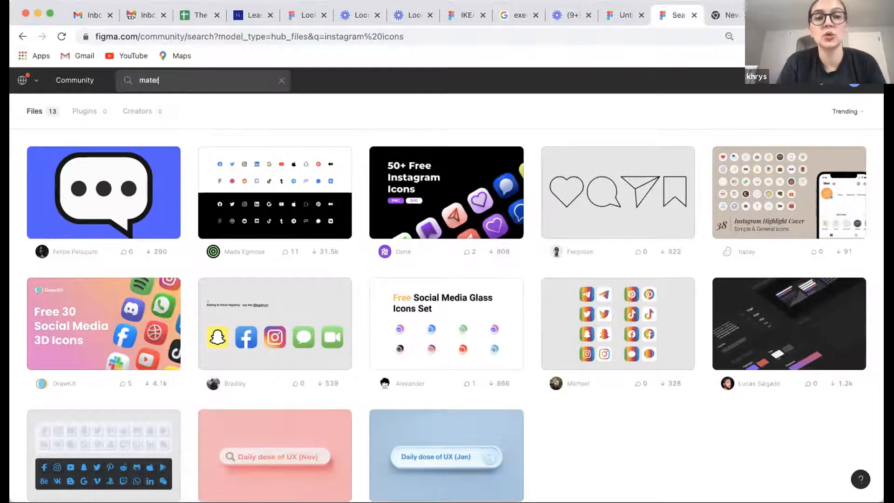
text(ial icons)
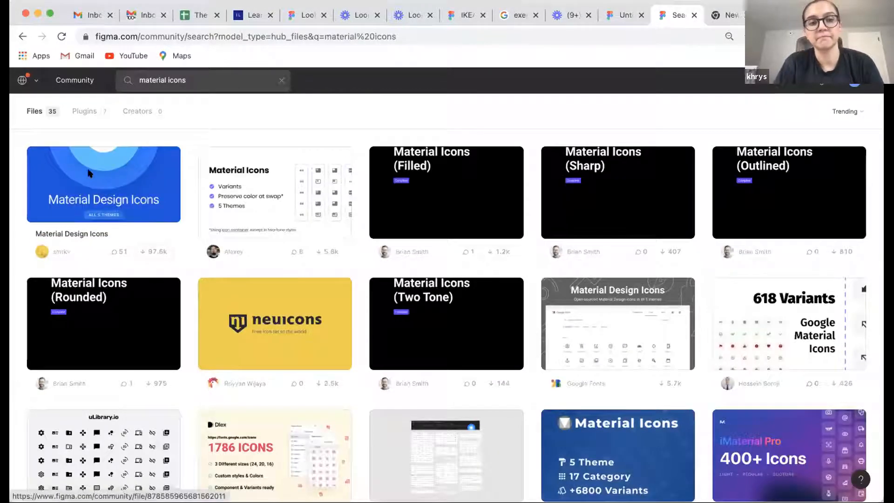
click(143, 164)
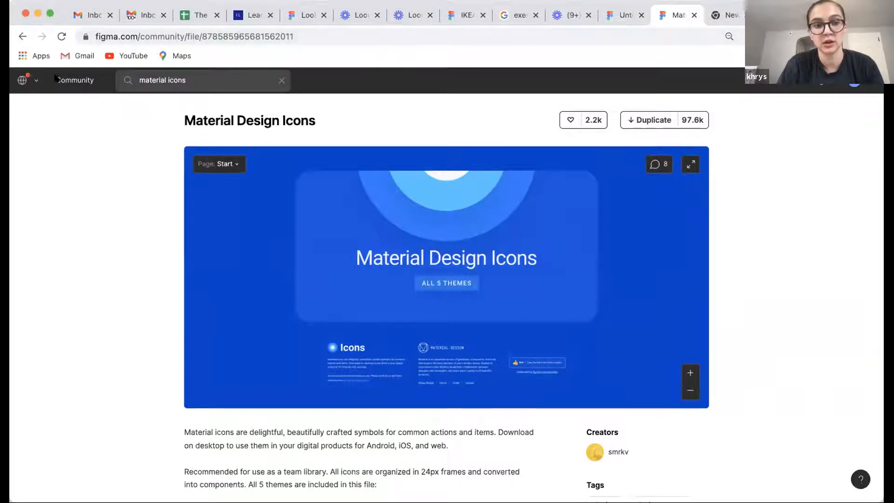
Return to the Community explore page, search again for "material icons" and open a duplicate of the Material Design Icons file.
click(71, 82)
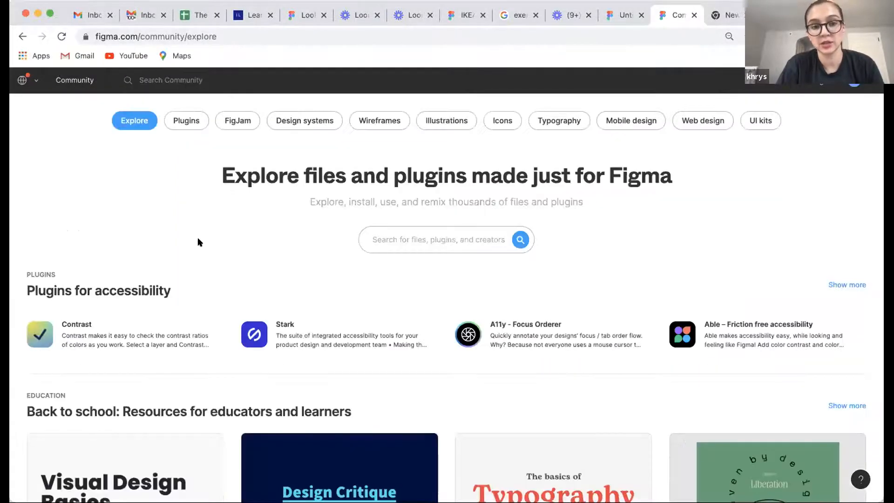
click(413, 238)
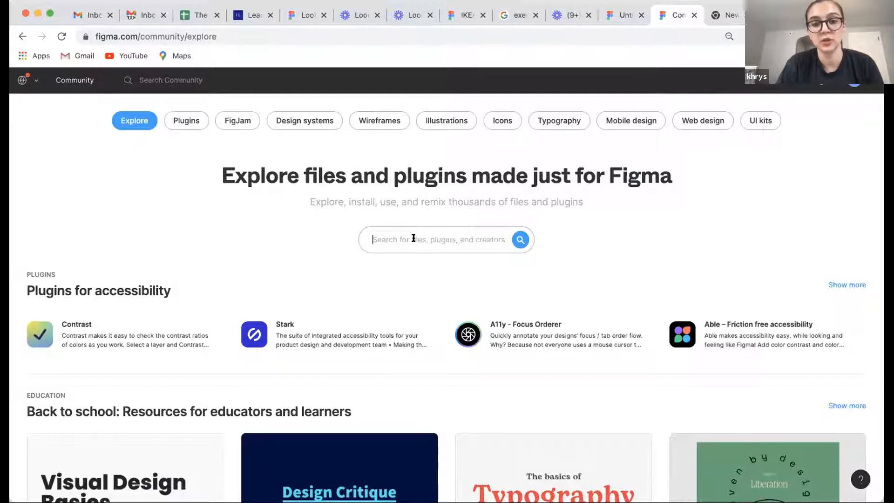
text(material ico)
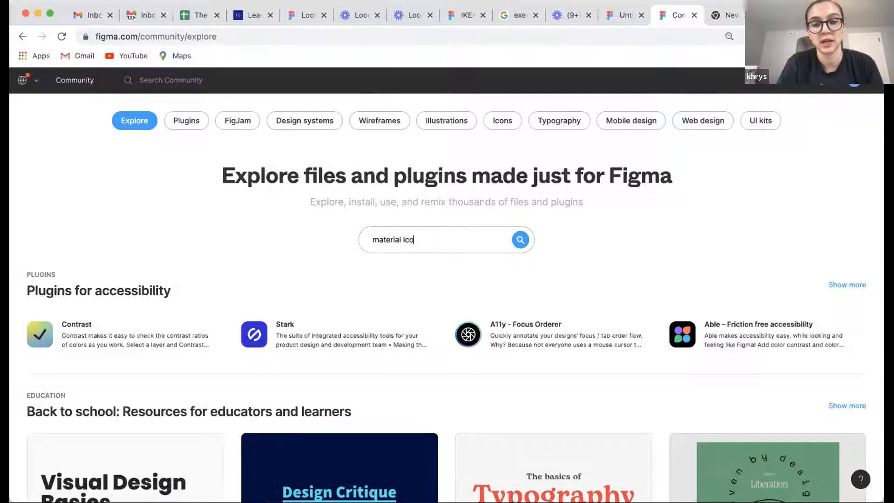
text(ns)
key(Return)
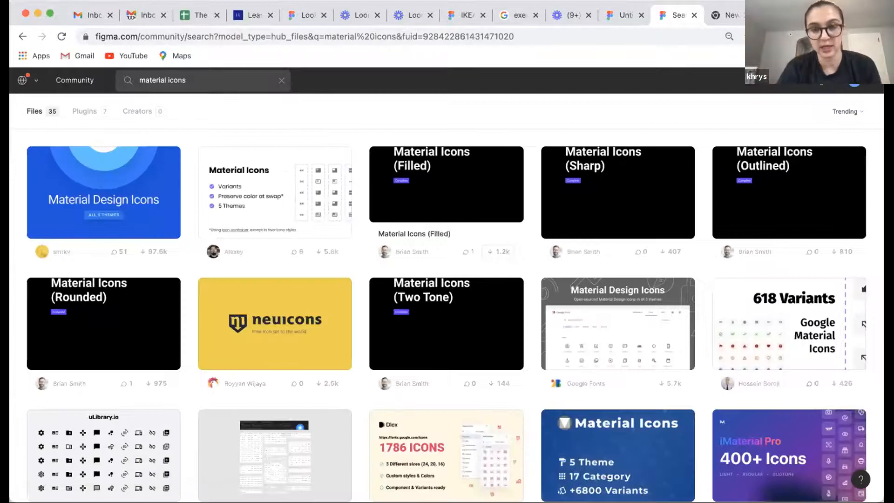
click(129, 196)
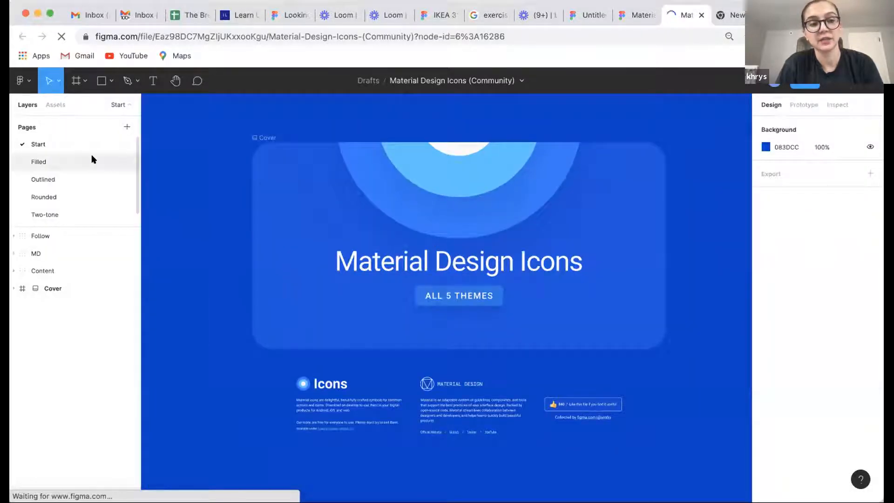
Open the duplicated file's Filled page and look through its icon groups from Editor across to Action and Alert.
click(37, 162)
scroll(394, 260, up, 5)
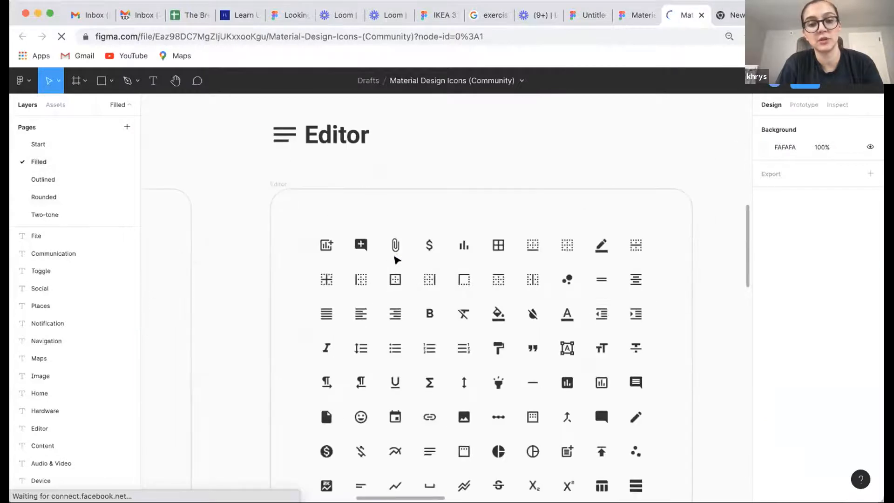
scroll(394, 260, down, 3)
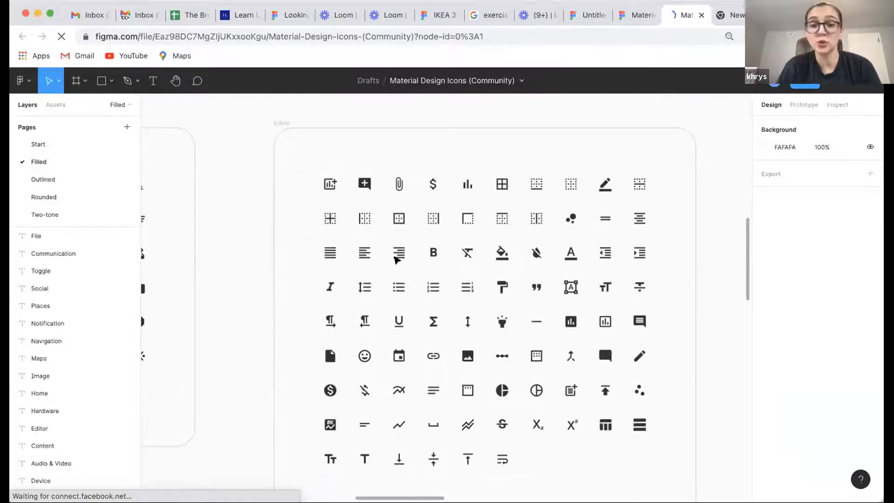
scroll(395, 260, down, 2)
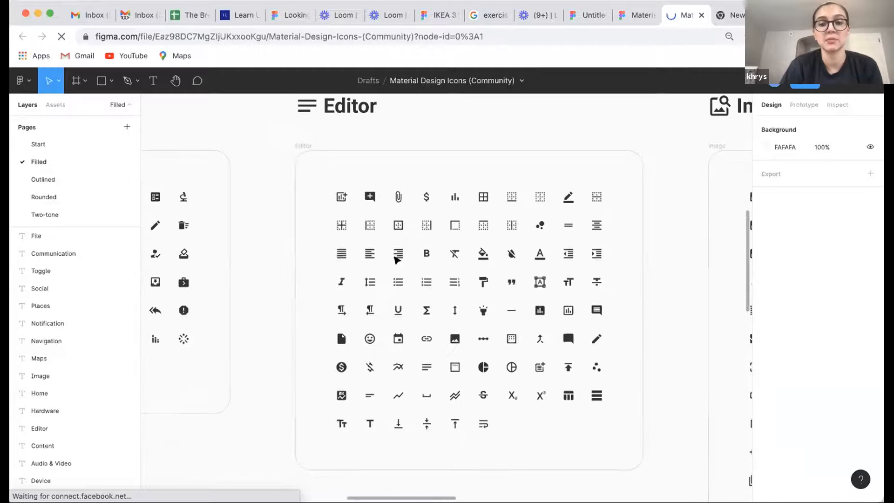
scroll(425, 239, left, 10)
scroll(425, 239, down, 2)
scroll(425, 239, left, 6)
scroll(425, 239, up, 10)
scroll(425, 239, down, 3)
scroll(425, 237, left, 3)
scroll(425, 238, down, 2)
scroll(425, 237, up, 2)
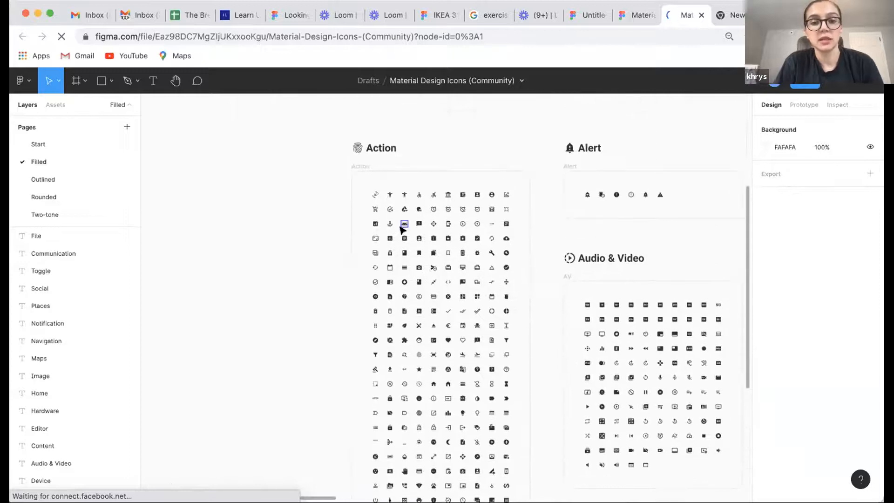
Examine the icons of the Action group closely and search the page for "plus".
scroll(402, 229, up, 5)
scroll(385, 209, down, 3)
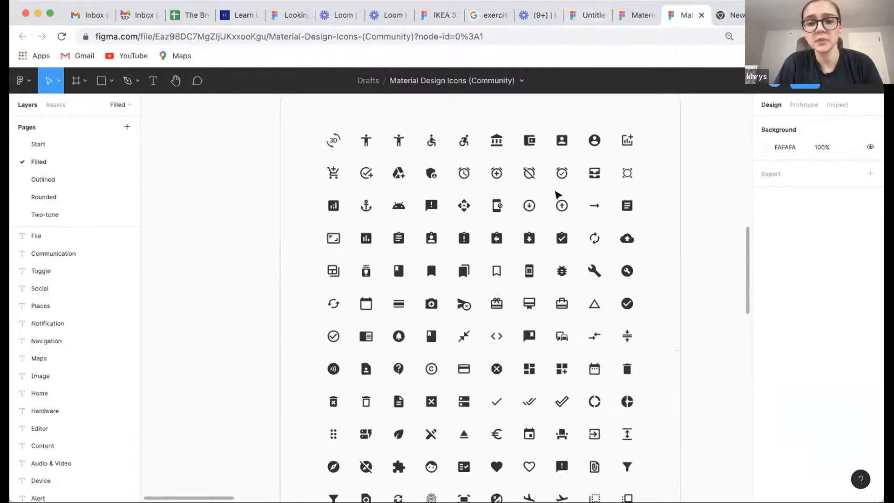
scroll(557, 195, down, 5)
scroll(556, 195, down, 10)
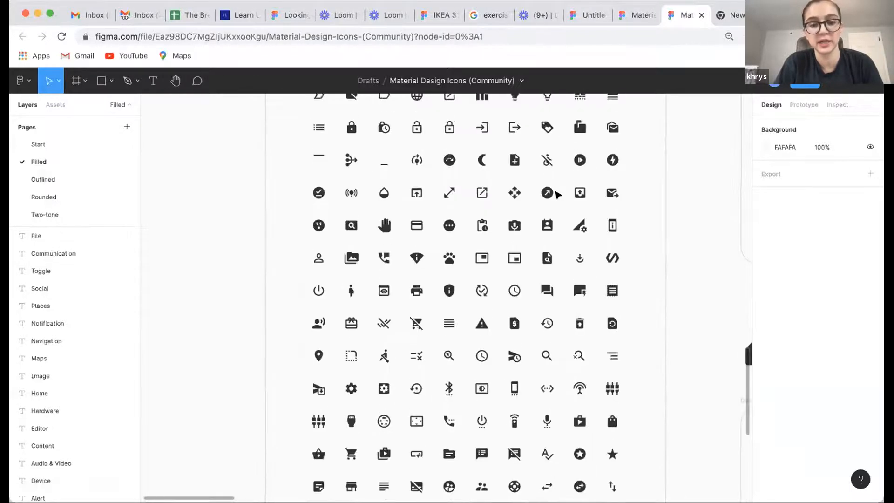
key(ctrl+f)
text(plus)
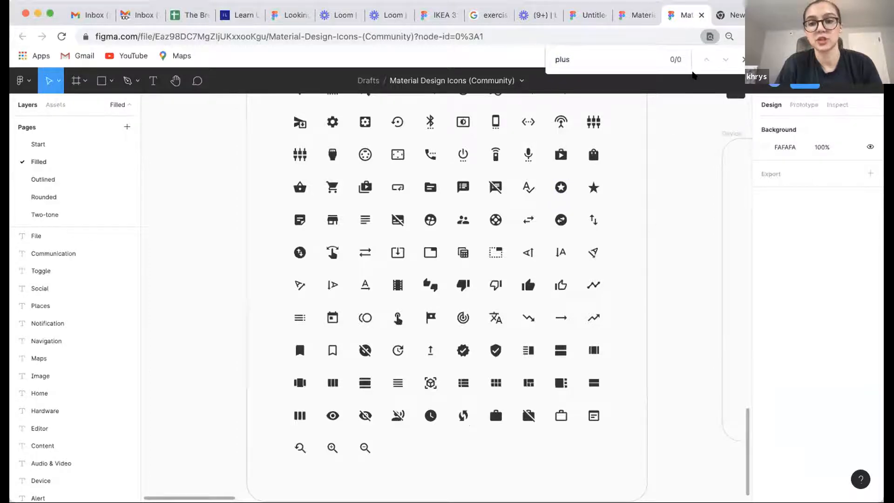
Review the icon set's Community page and the wireframe file, and return to the duplicated icon file's Device group.
click(642, 13)
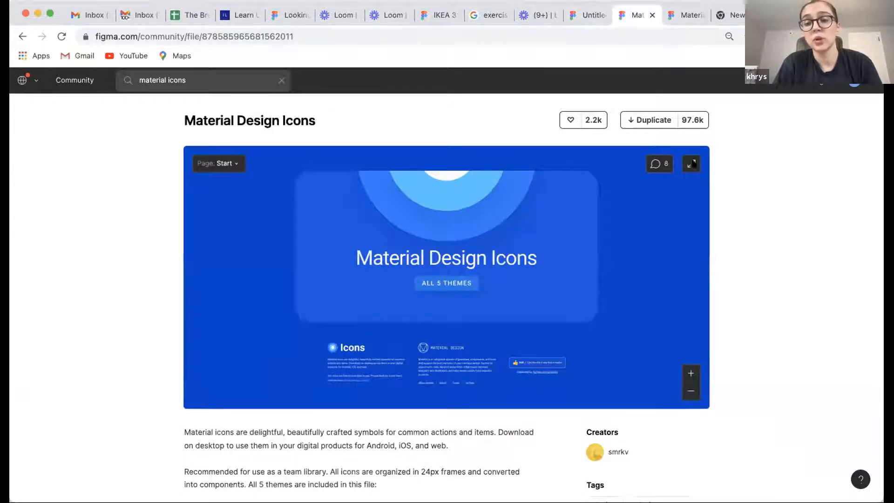
click(575, 19)
click(626, 15)
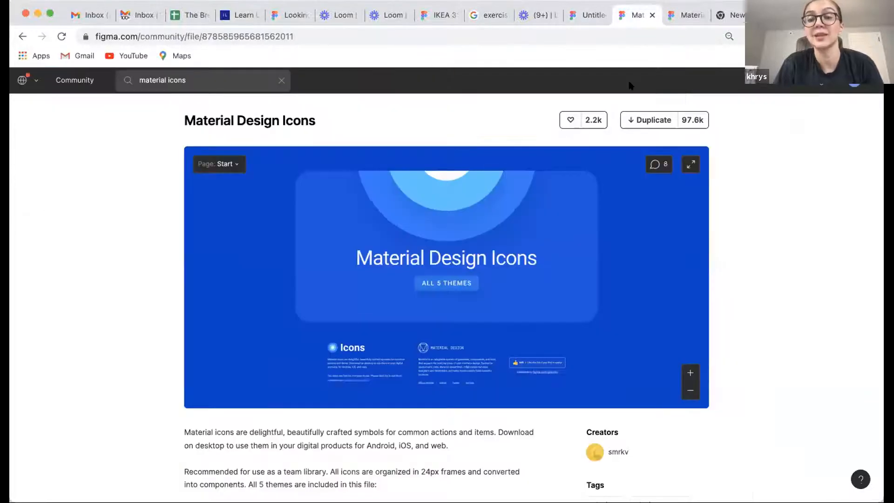
click(575, 18)
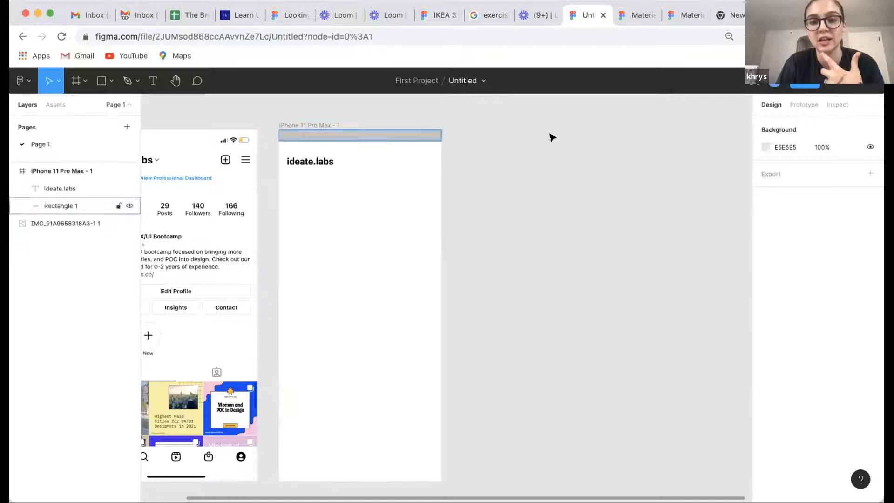
click(638, 15)
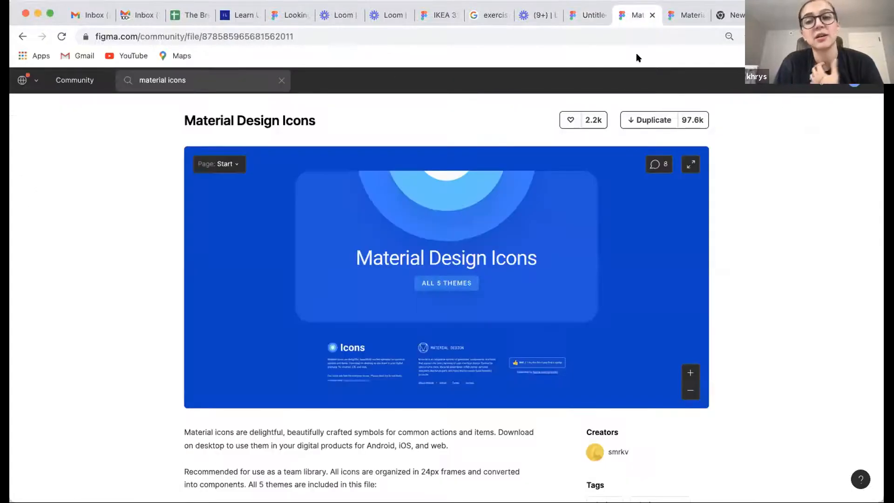
click(680, 18)
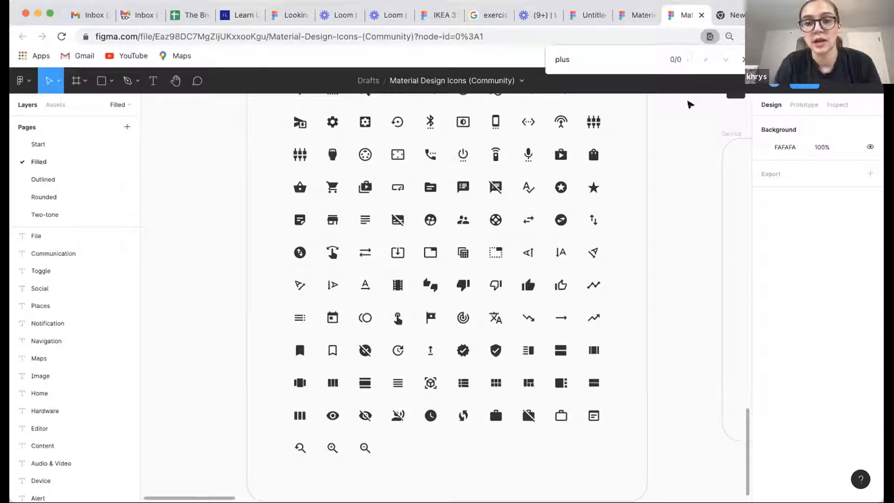
scroll(577, 189, down, 5)
scroll(543, 193, right, 3)
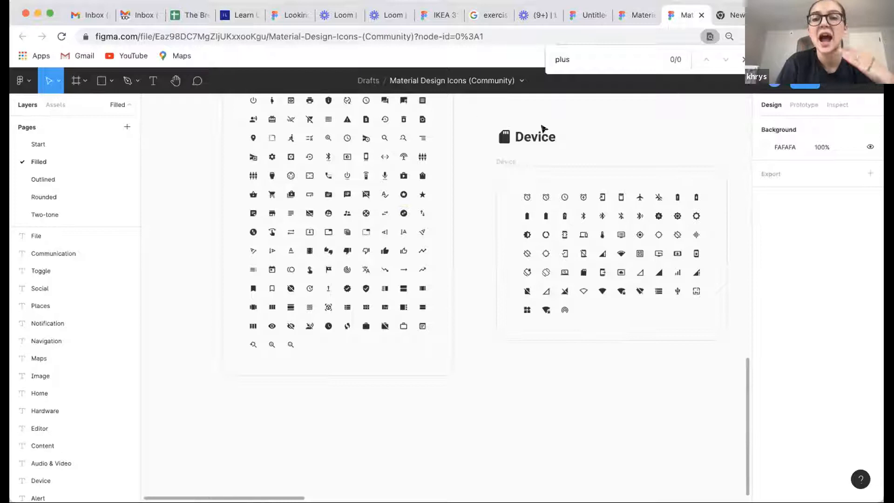
Switch to the Untitled wireframe file and run the Material Design Icons plugin.
click(584, 17)
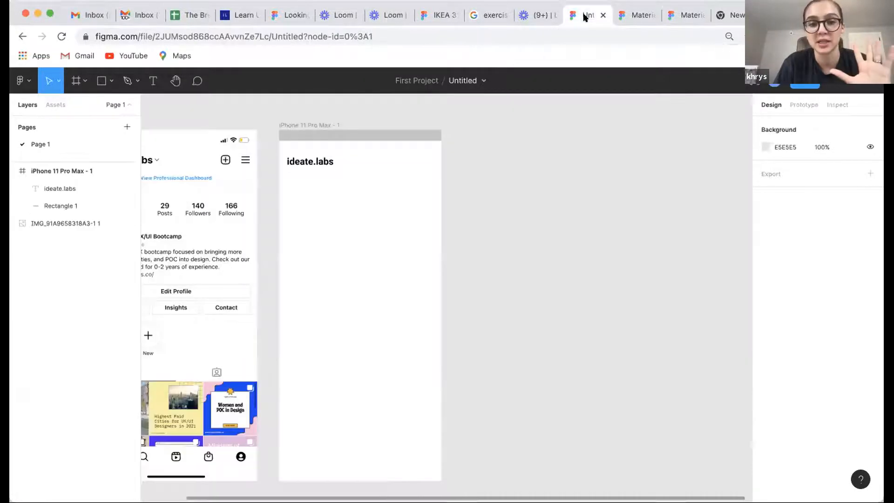
click(18, 82)
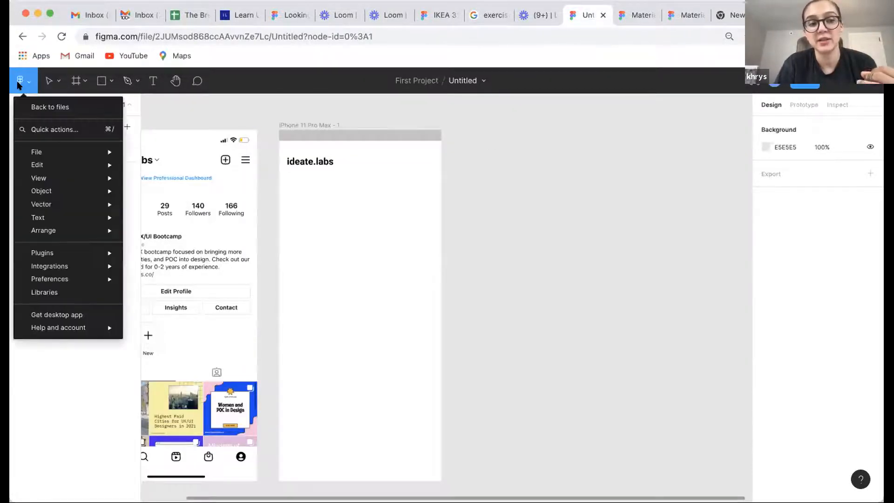
mouse_move(52, 253)
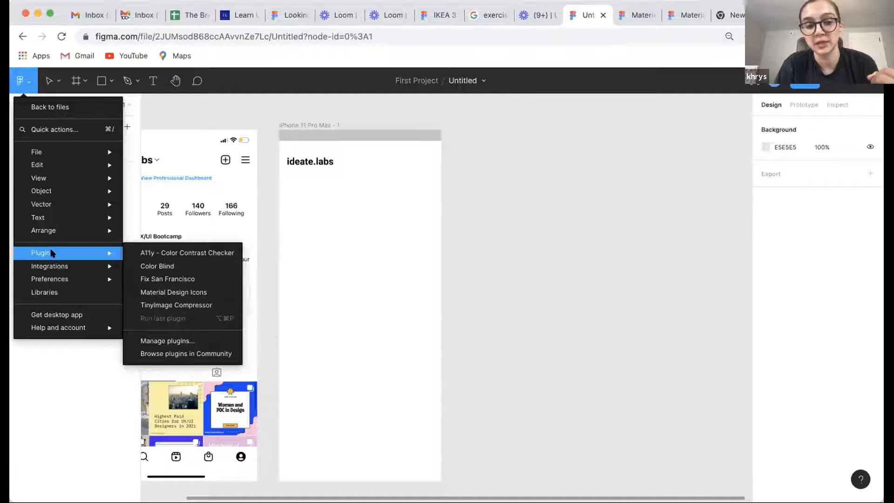
click(193, 295)
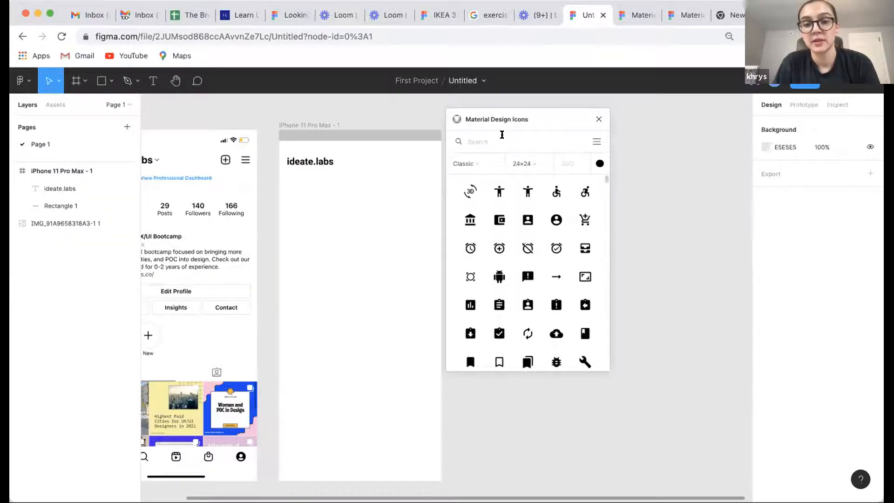
Search the plugin for "plus" and for "add", and insert the plain plus icon at 24×24 in Classic style.
text(d)
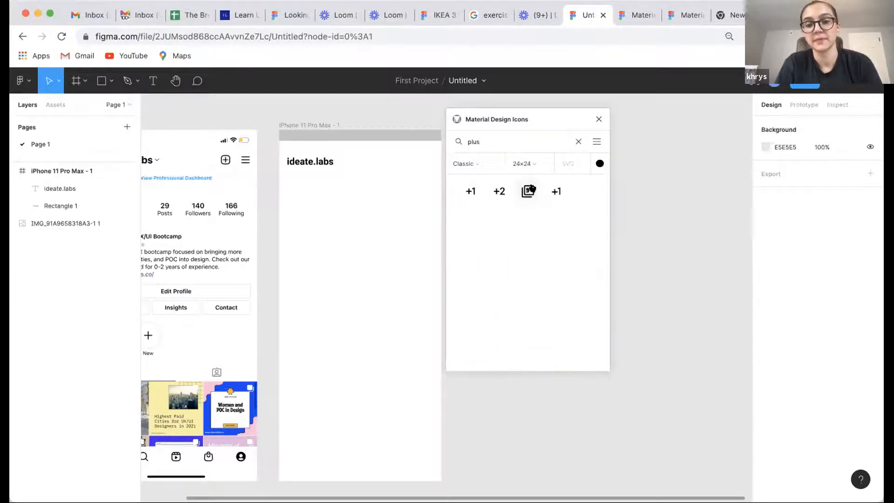
double_click(471, 141)
text(add)
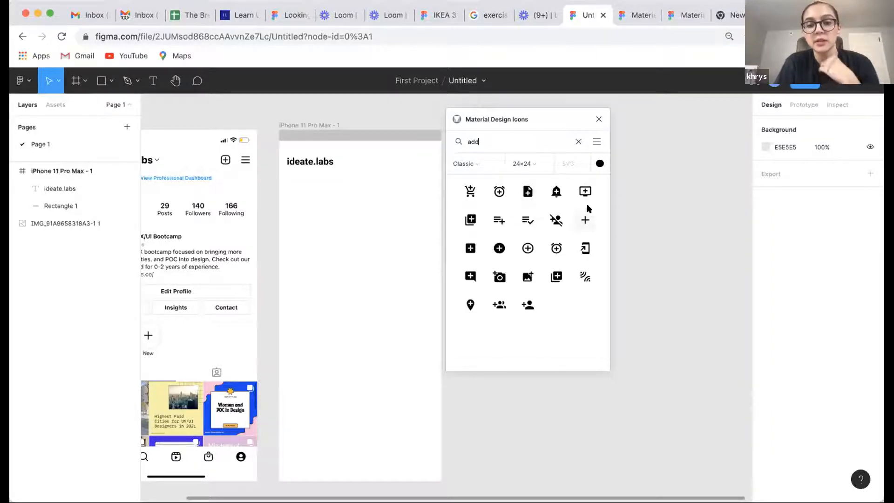
click(585, 220)
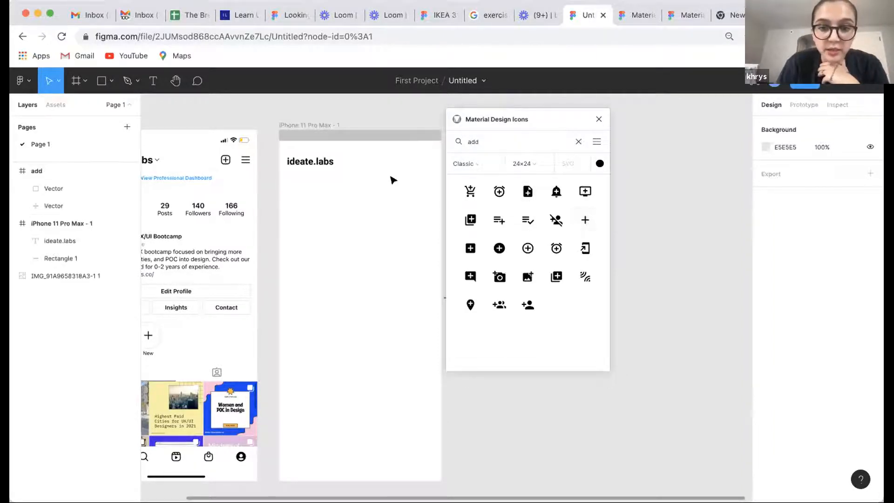
Place the plus icon in the iPhone frame's header, level with the ideate.labs title, with the plugin window clear of the frame.
drag(521, 120, 659, 140)
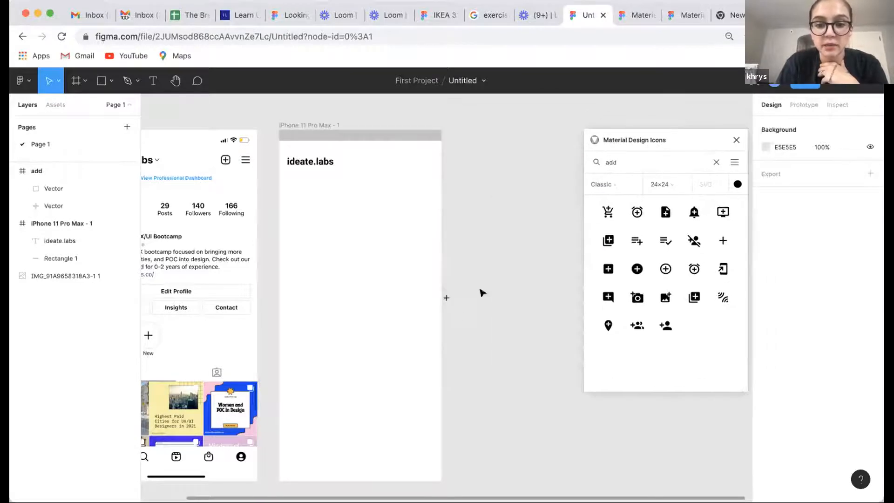
drag(447, 295, 409, 163)
click(421, 163)
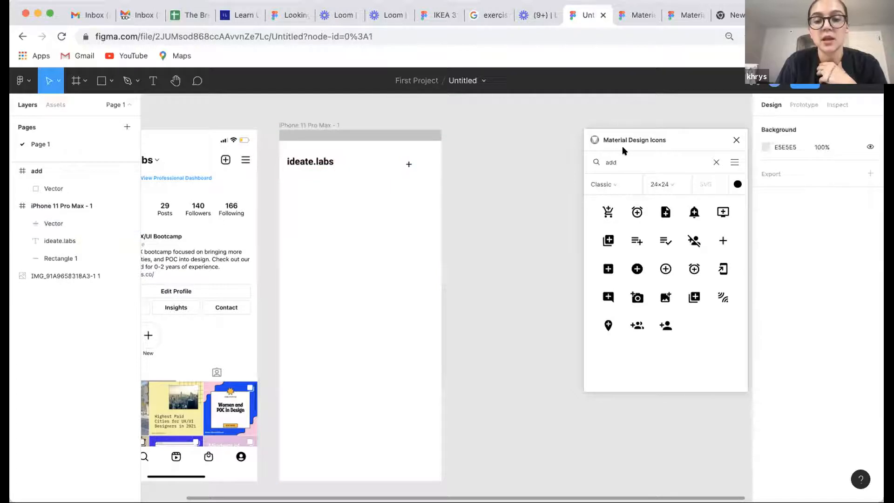
drag(680, 130, 608, 132)
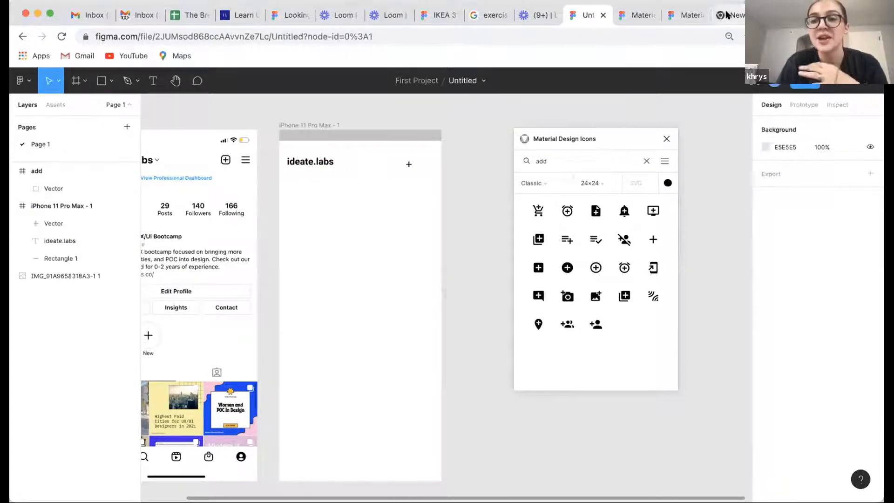
Load google.com in the duplicated icon file's browser tab.
click(672, 17)
click(647, 36)
text(goog)
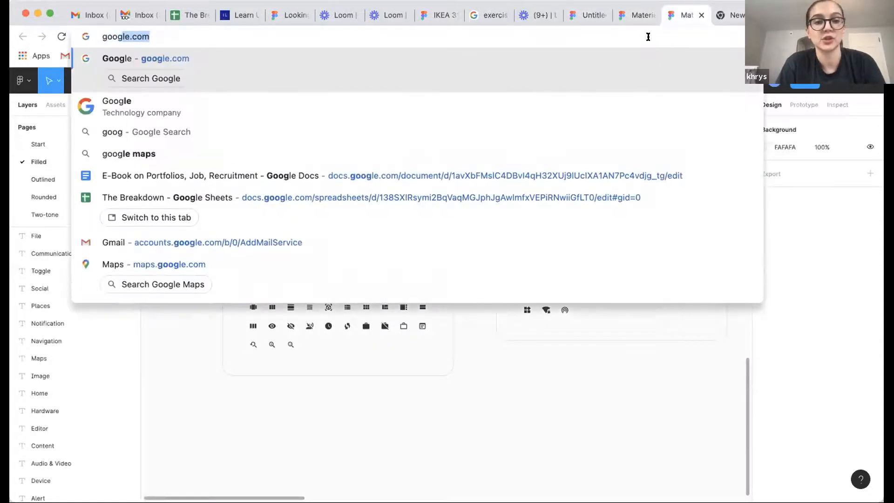
key(Return)
Search Google for "material icons figma plugin", then open the Material Design Icons plugin page on Figma and select its web address.
text(materi)
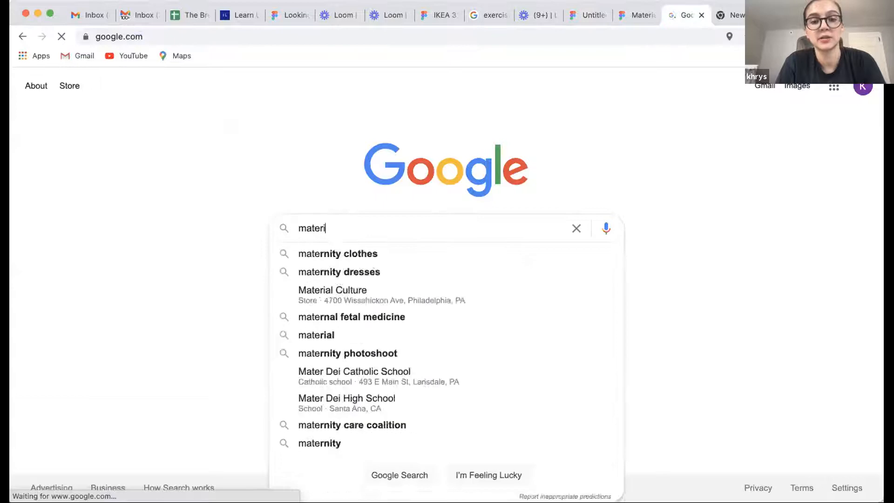
text(al icons )
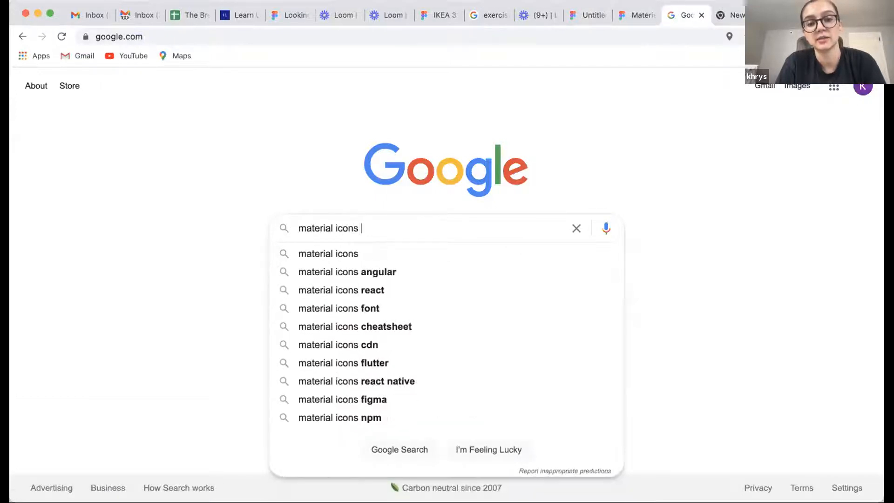
text(figma plugin)
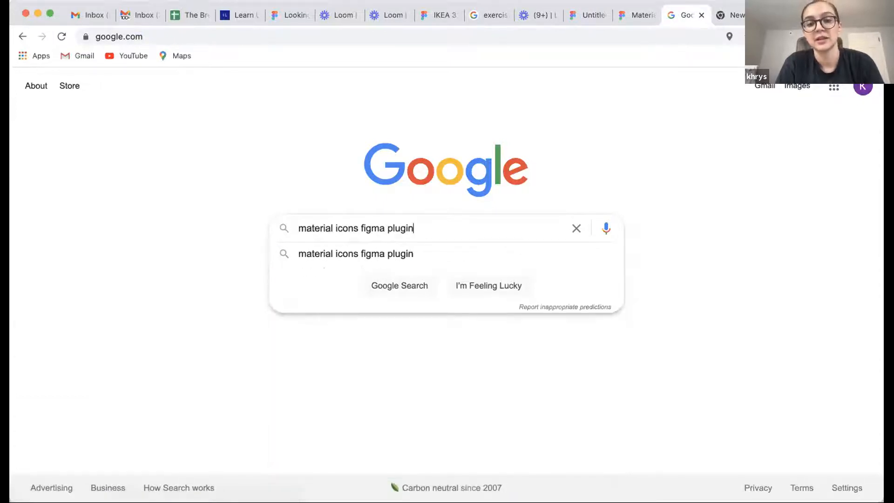
key(Return)
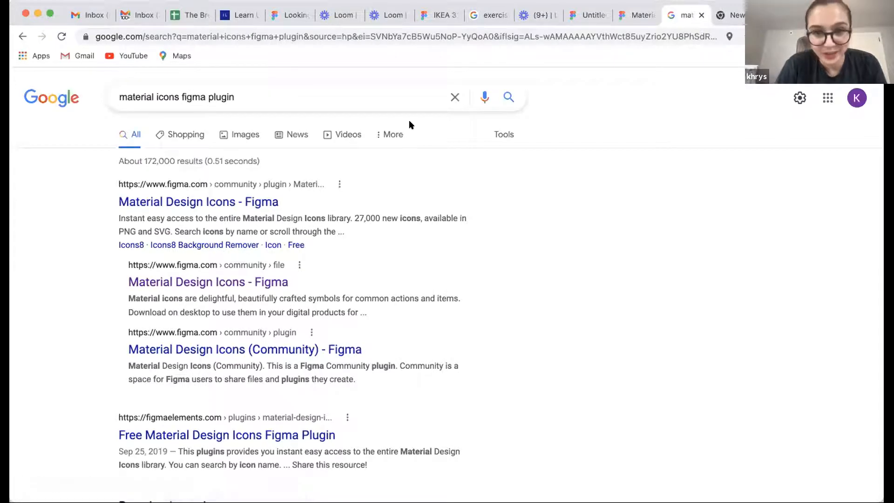
click(245, 202)
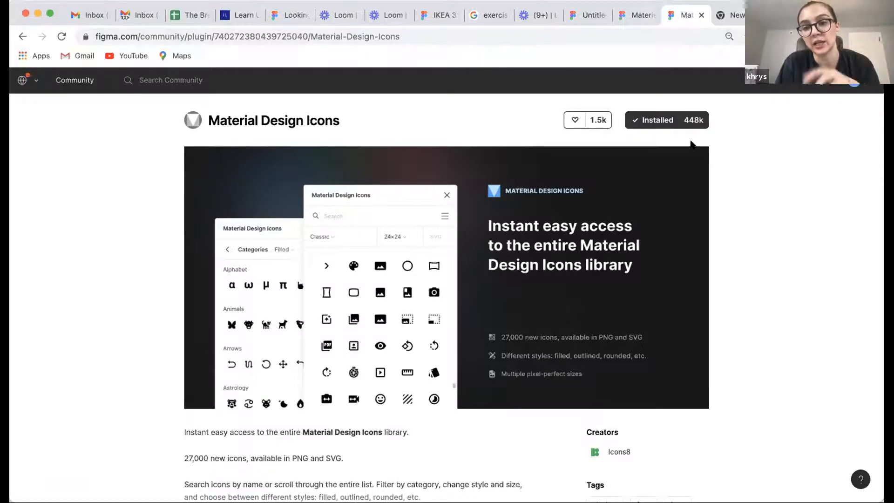
click(335, 36)
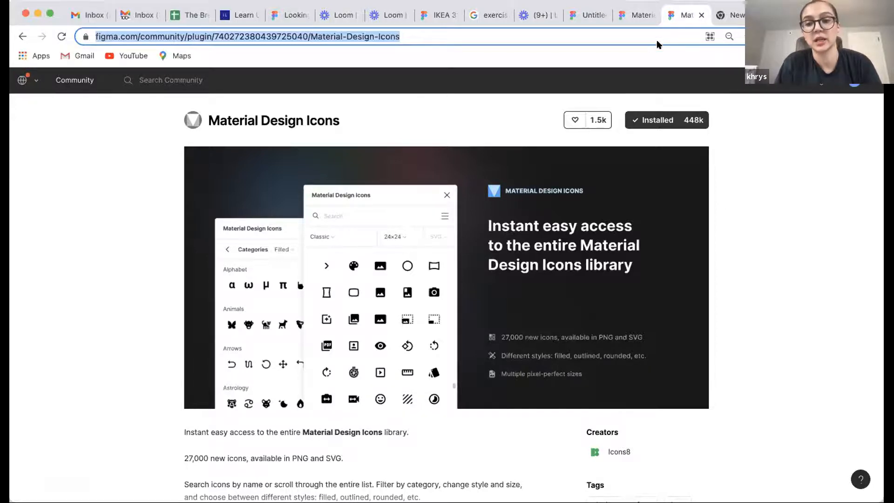
Return to the Untitled wireframe file and look up Material Design Icons among the installed plugins.
click(636, 14)
click(584, 15)
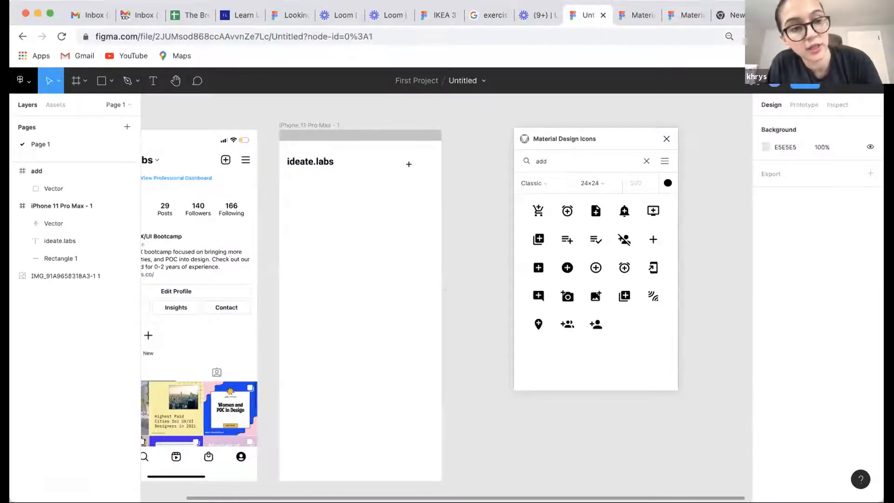
click(23, 82)
mouse_move(67, 252)
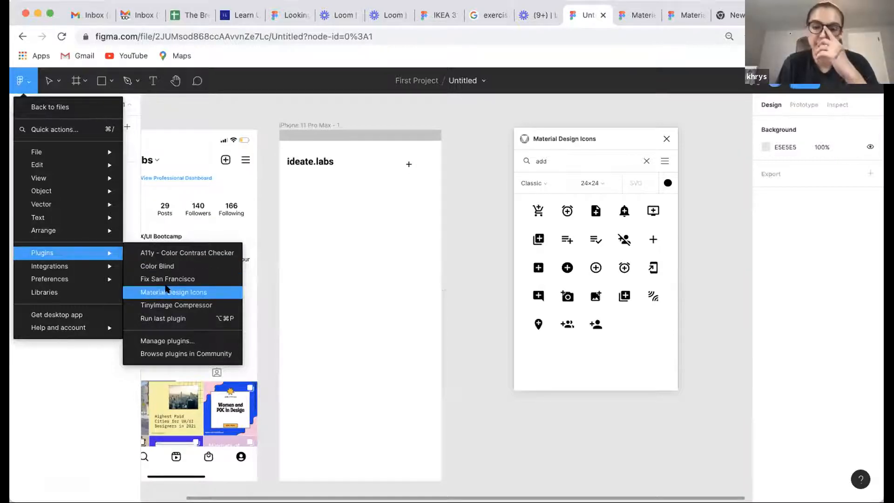
click(433, 232)
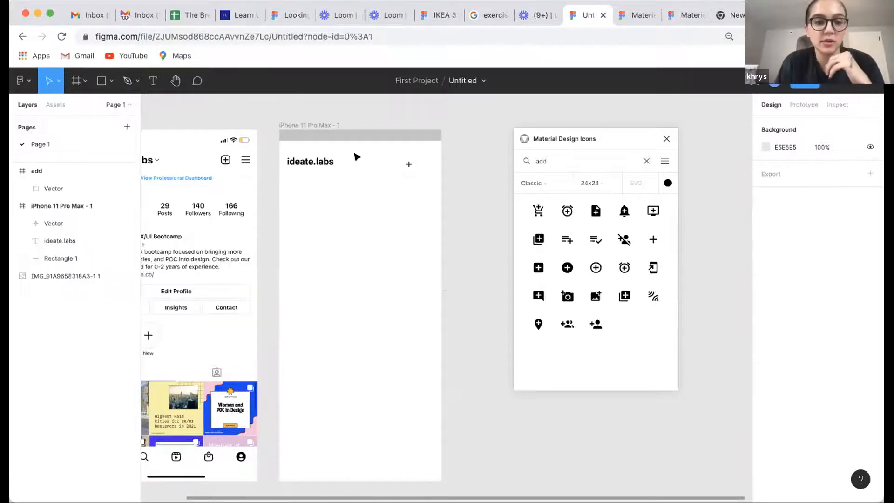
Close the Material Design Icons plugin window and select the plus icon in the iPhone frame's header.
scroll(357, 157, left, 3)
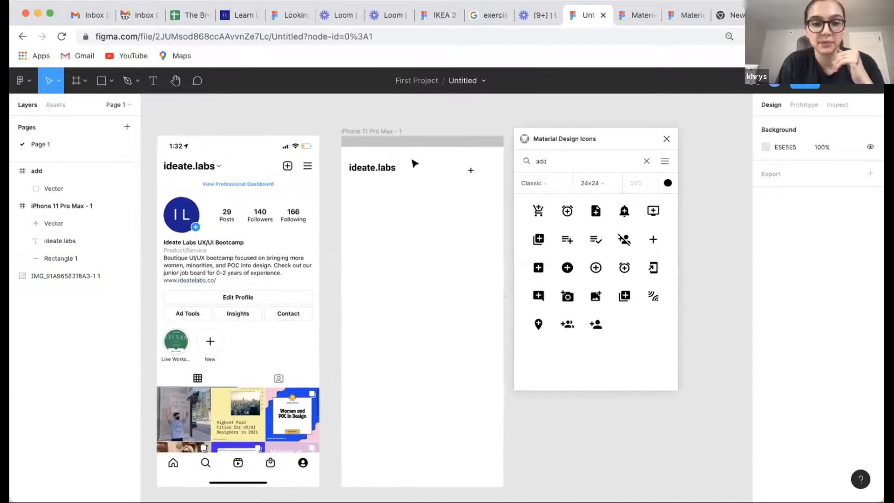
scroll(464, 163, up, 5)
scroll(465, 163, right, 3)
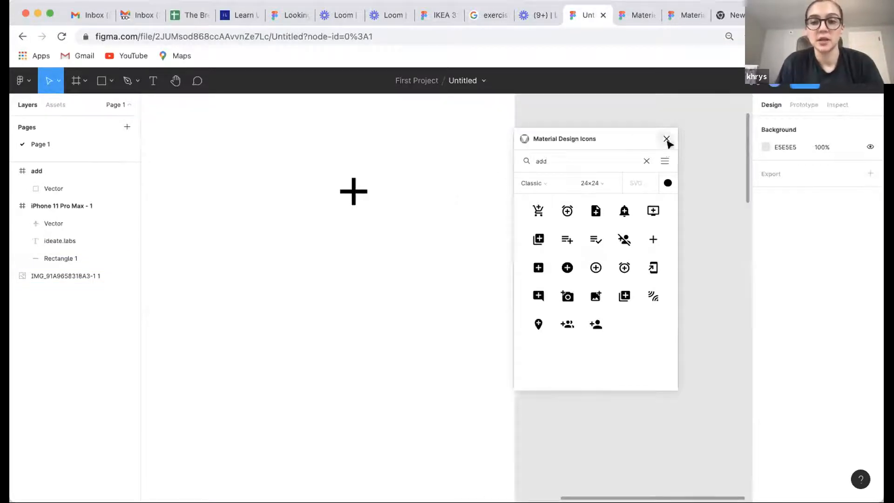
click(666, 139)
scroll(385, 183, left, 2)
click(390, 186)
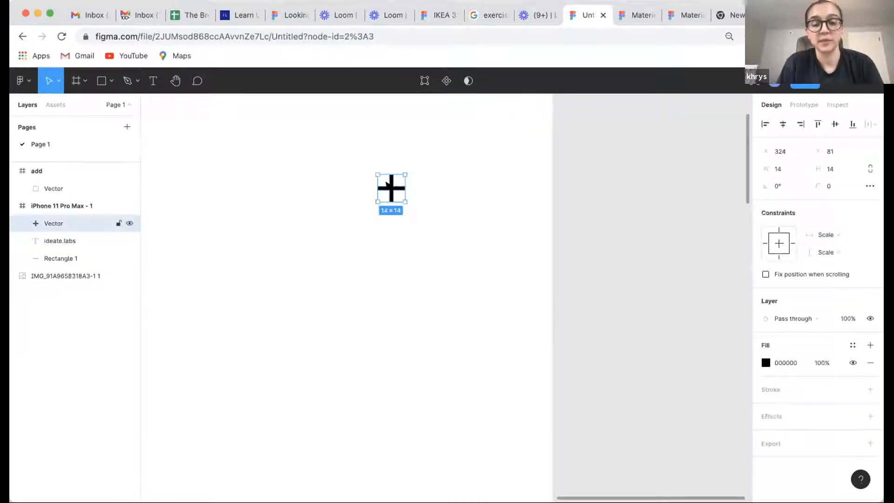
Examine the iPhone 11 Pro Max frame and the header elements nested inside it.
scroll(396, 186, left, 3)
scroll(405, 188, down, 2)
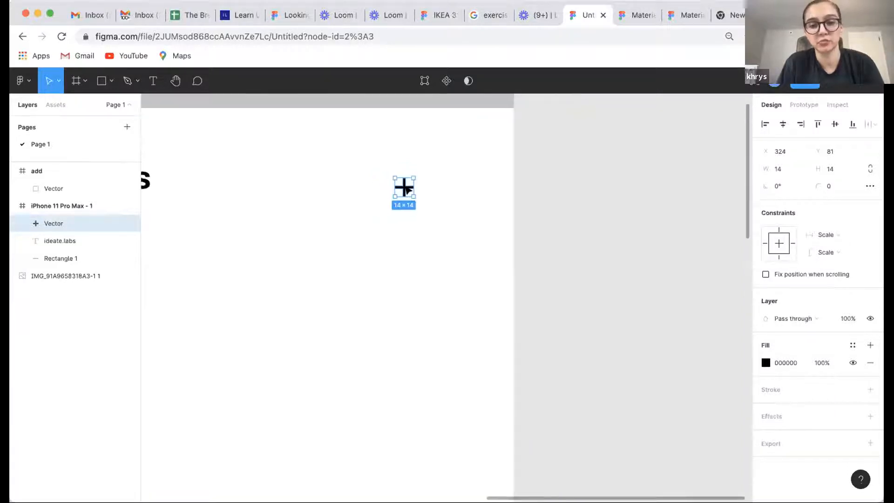
scroll(406, 190, left, 8)
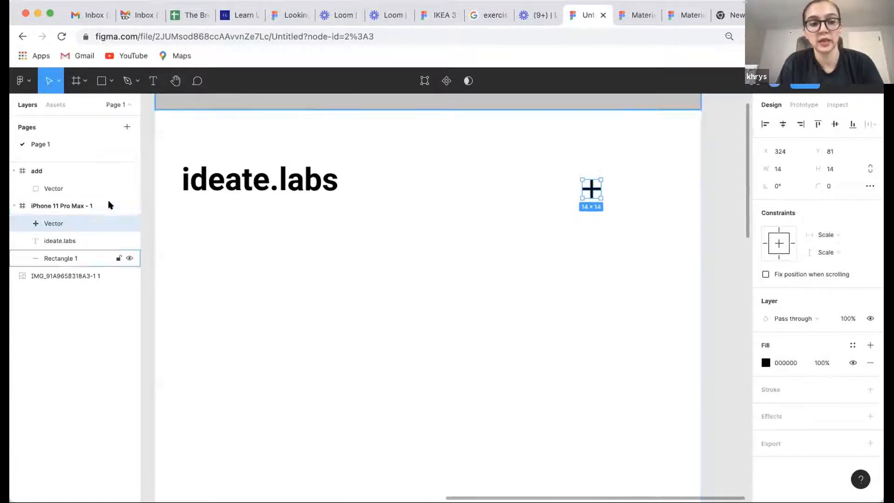
scroll(346, 193, down, 2)
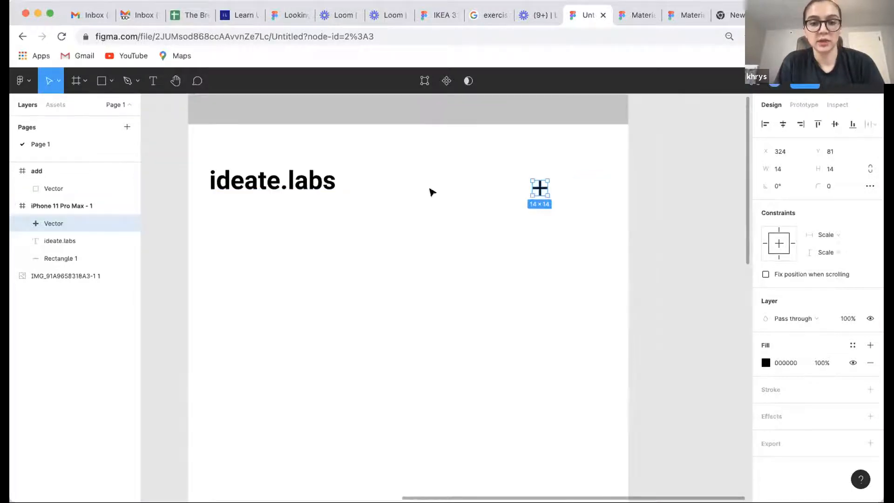
click(462, 199)
scroll(489, 199, down, 3)
click(351, 132)
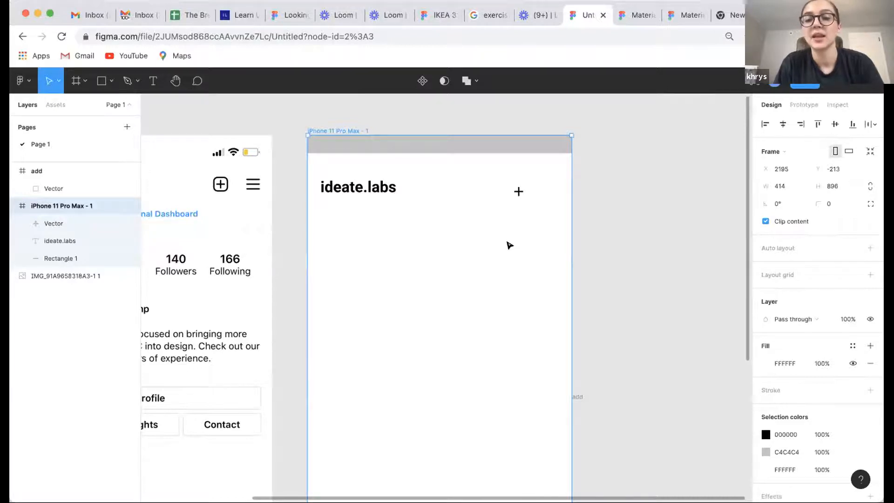
click(510, 245)
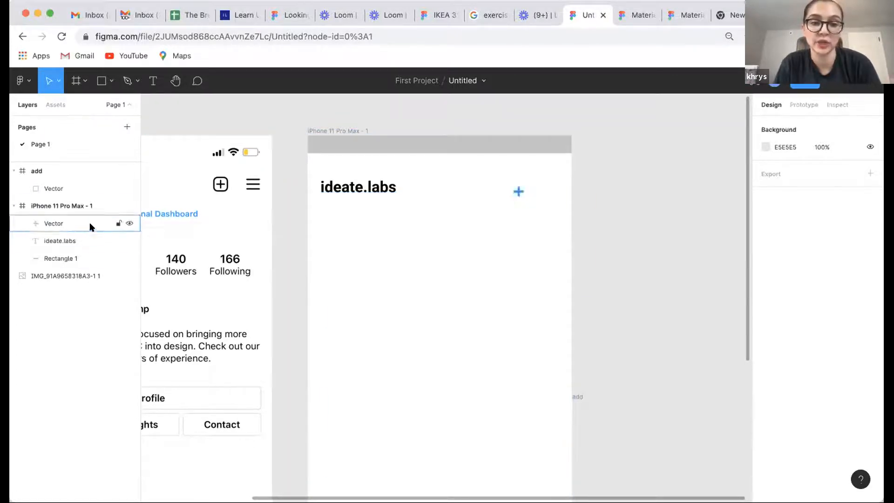
Draw a square of about 30 × 30 over the plus icon in the iPhone frame's header.
scroll(533, 181, up, 5)
mouse_move(474, 220)
mouse_down()
mouse_move(473, 210)
mouse_move(512, 248)
mouse_up()
click(494, 190)
key(r)
key(ctrl+z)
key(r)
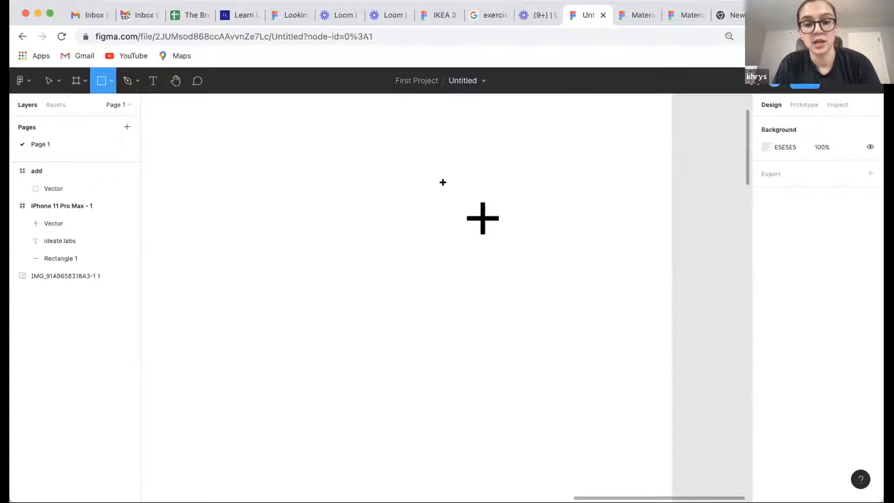
drag(443, 182, 510, 235)
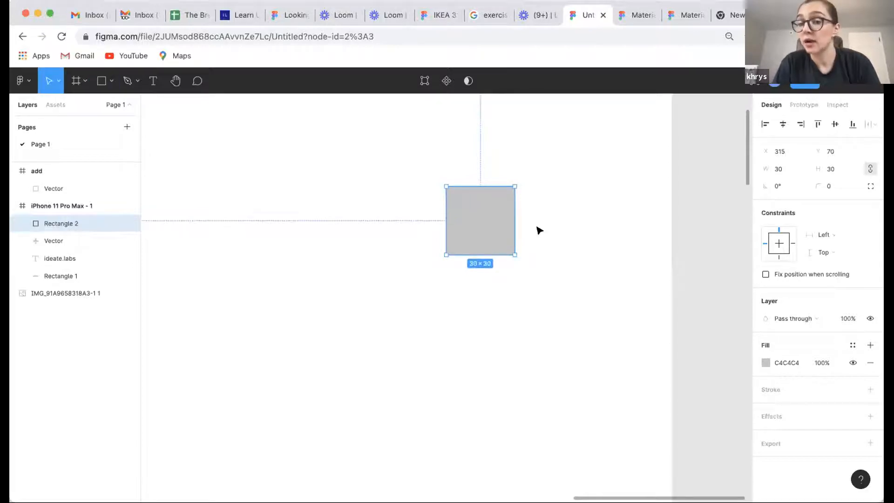
click(572, 216)
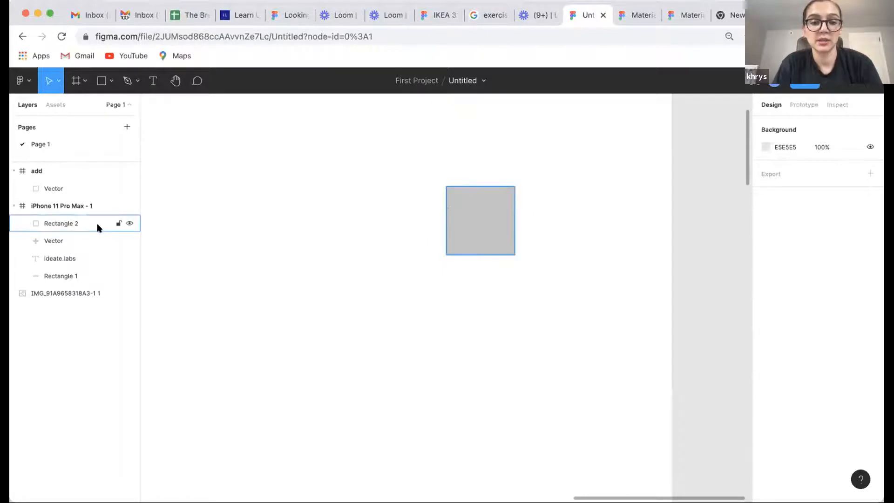
Rename the plus icon's Vector layer in the iPhone frame to "Plus".
click(61, 240)
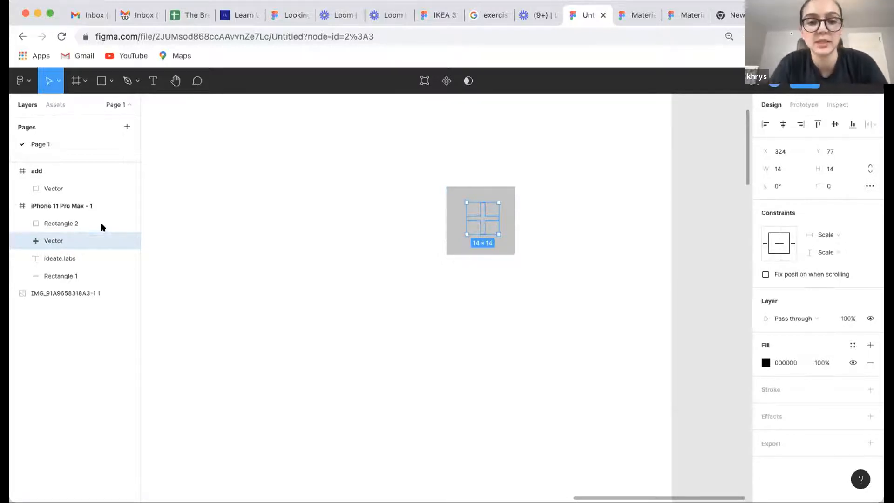
double_click(69, 240)
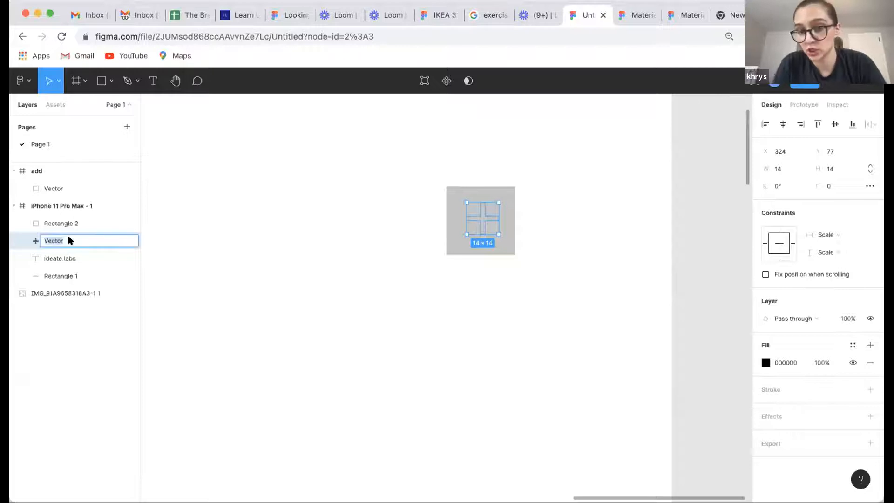
text(Plus)
key(Return)
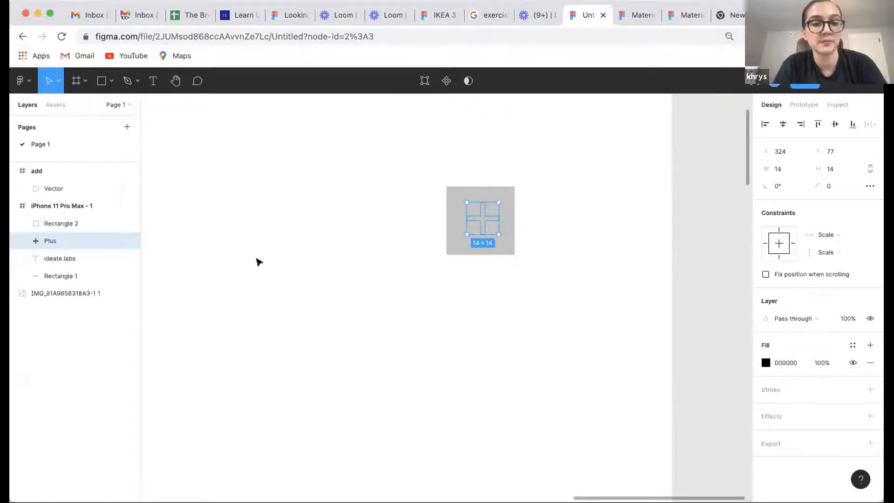
click(210, 246)
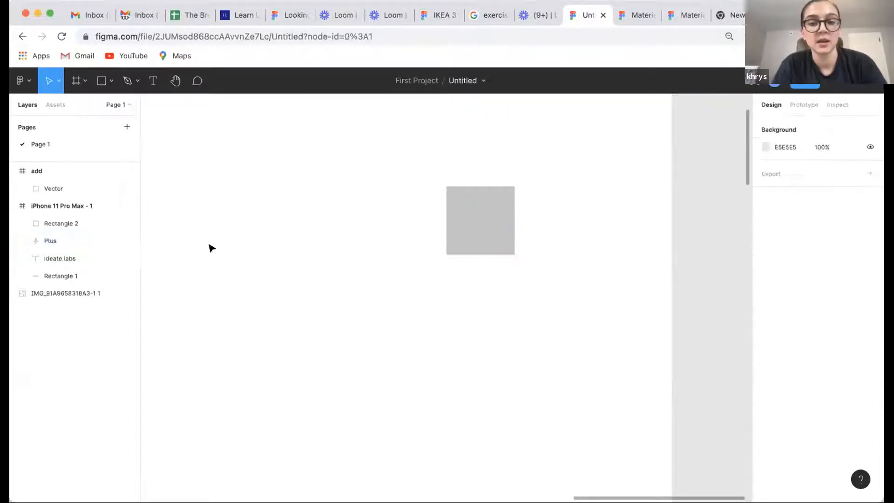
Move the Plus layer above Rectangle 2 in the iPhone frame's stacking order.
click(82, 240)
drag(83, 240, 89, 217)
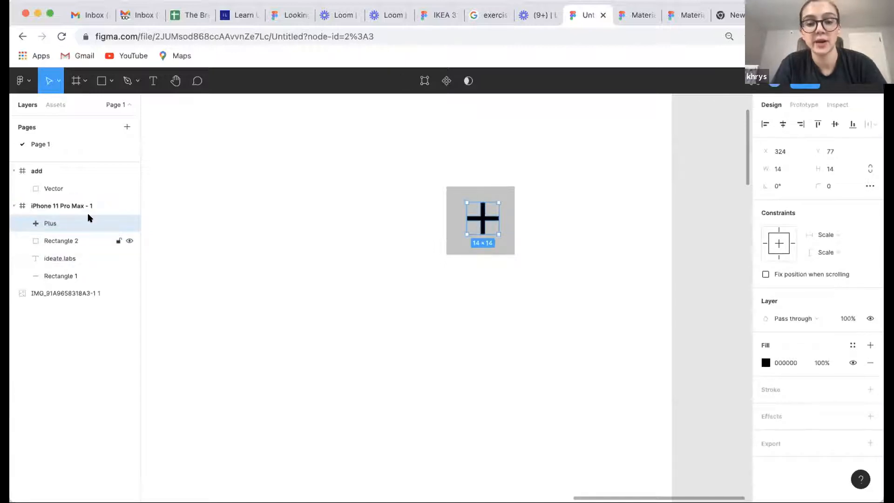
click(328, 232)
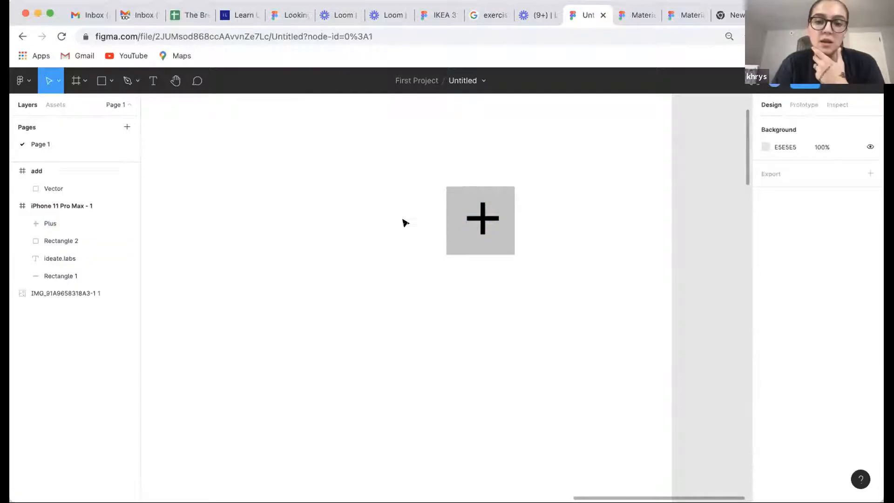
Compare the square behind the plus icon with the original add icon in the Instagram screenshot.
click(463, 210)
ctrl+scroll(461, 207, down, 5)
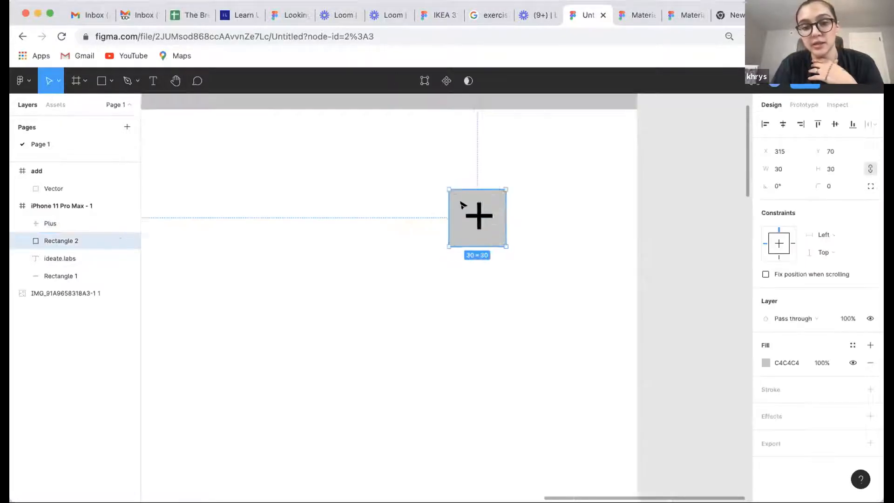
ctrl+scroll(458, 205, down, 5)
ctrl+scroll(461, 202, up, 10)
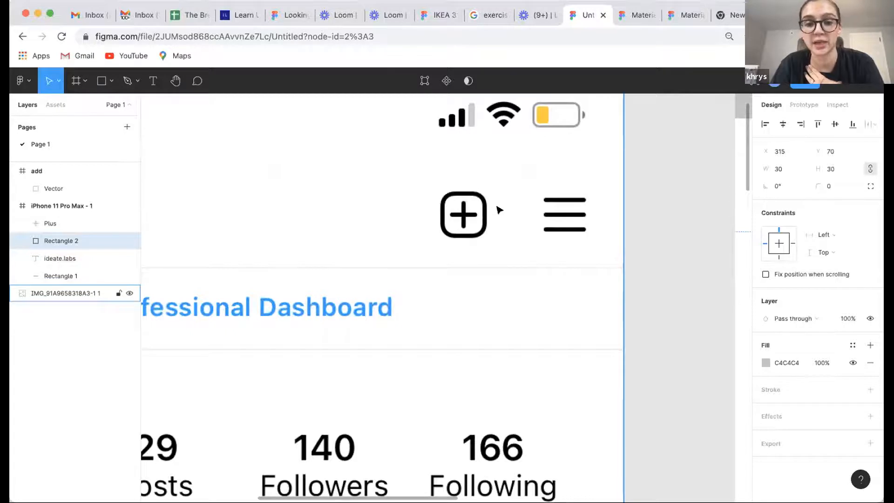
ctrl+scroll(461, 197, up, 10)
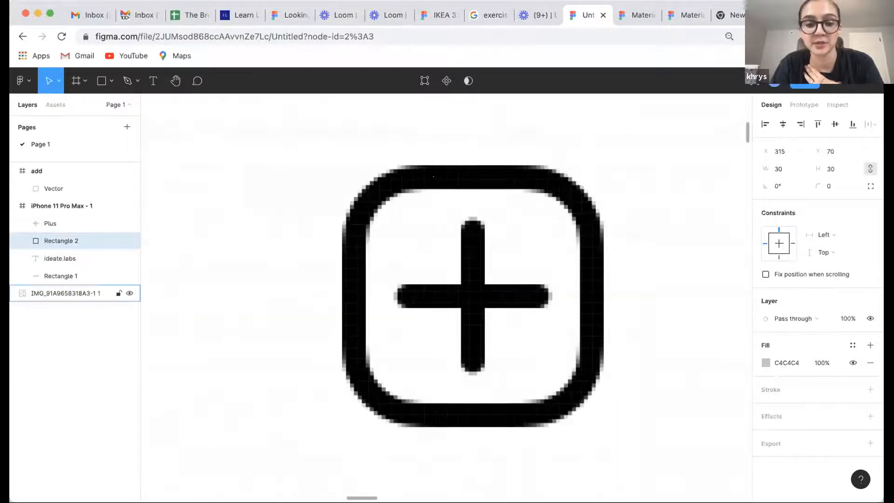
ctrl+scroll(432, 177, down, 8)
scroll(432, 176, right, 15)
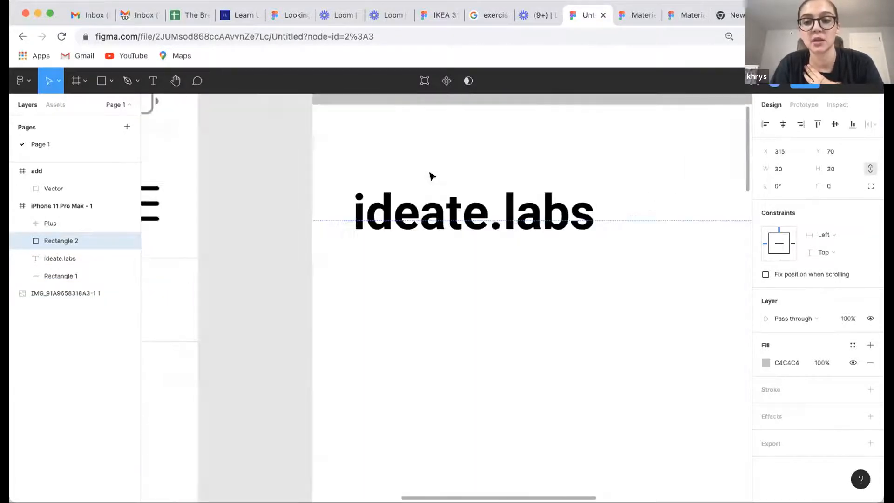
scroll(432, 177, right, 7)
scroll(345, 212, left, 1)
ctrl+scroll(344, 212, up, 5)
click(298, 246)
click(381, 205)
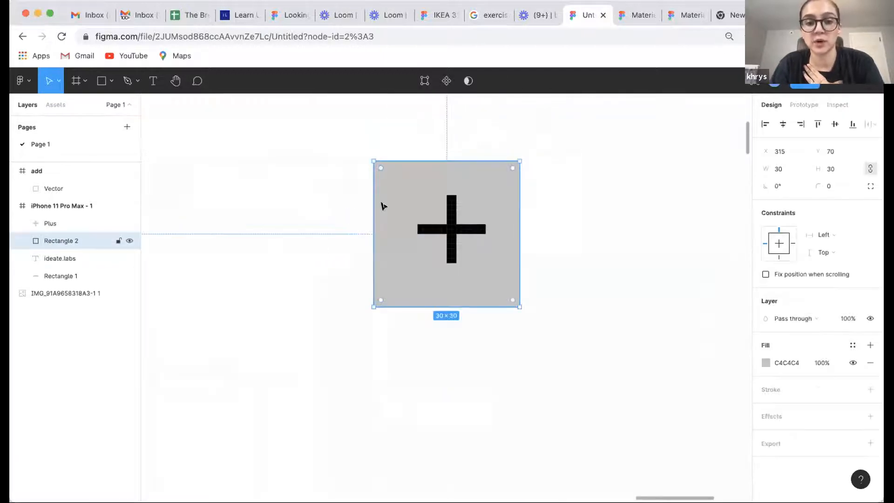
click(575, 191)
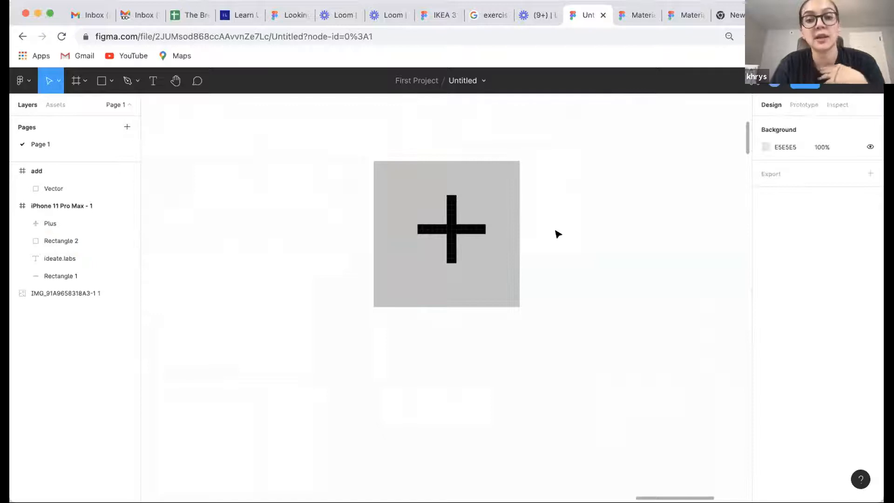
Add a black 000000 stroke, 1 wide and placed inside, to the square behind the plus icon.
click(515, 201)
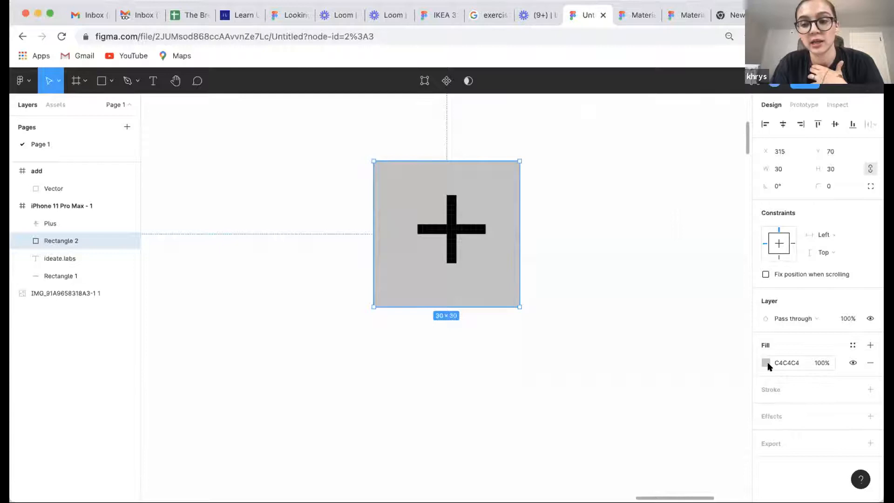
click(769, 388)
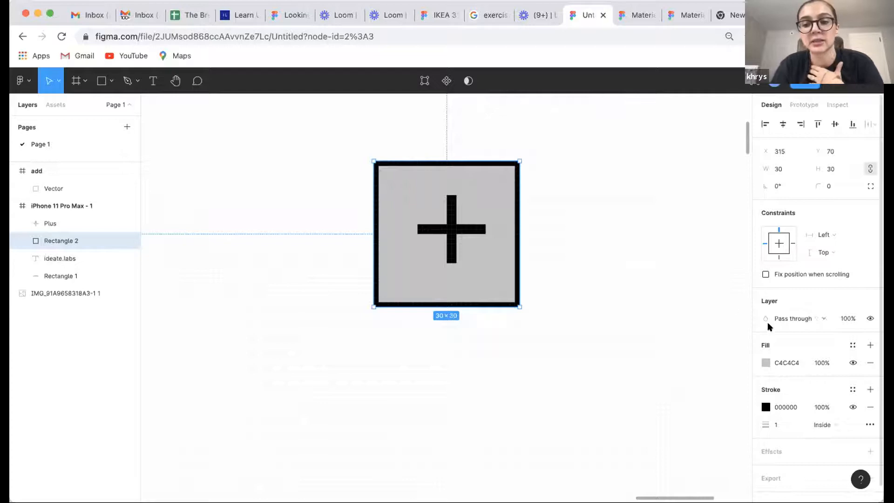
click(700, 383)
Set the fill of the square behind the plus icon to white, FFFFFF.
click(480, 232)
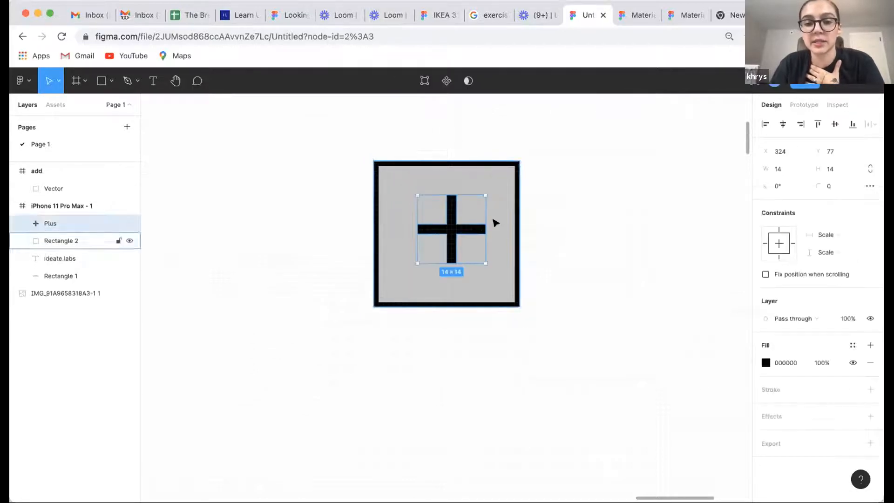
click(495, 223)
click(764, 362)
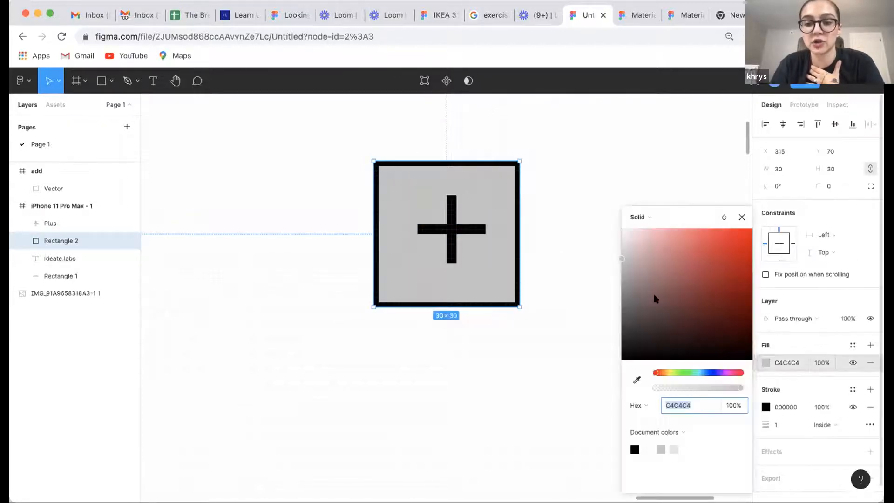
drag(656, 298, 578, 125)
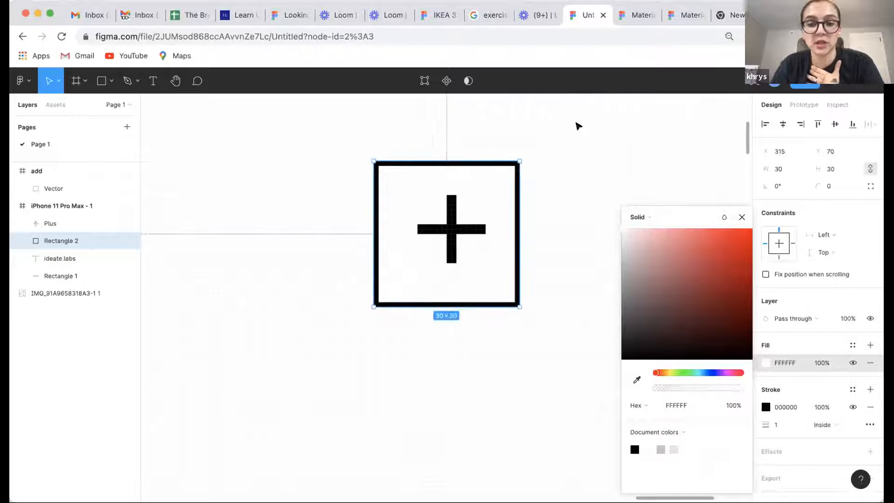
scroll(512, 232, down, 3)
scroll(521, 232, right, 5)
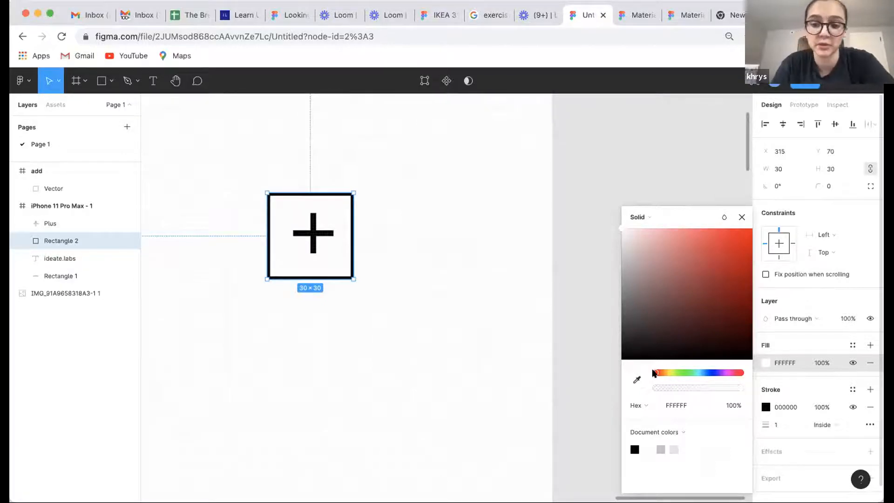
click(618, 389)
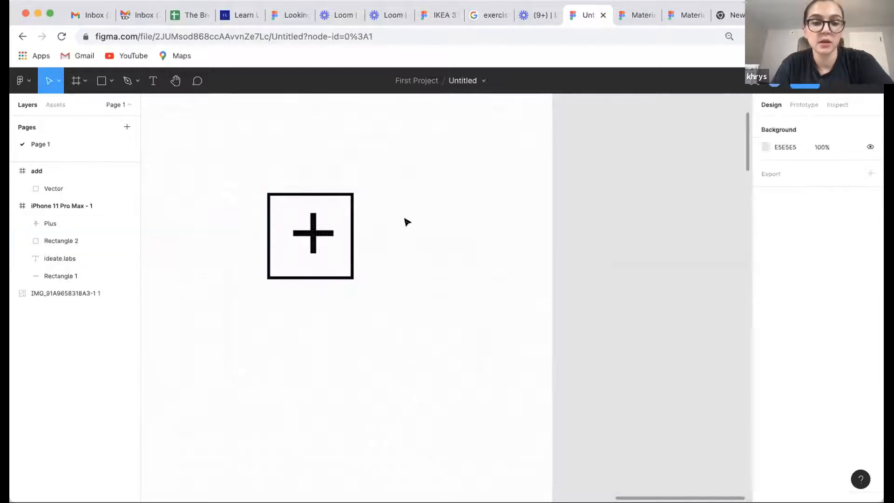
Set the corner radius of the square behind the plus icon to 100.
click(311, 192)
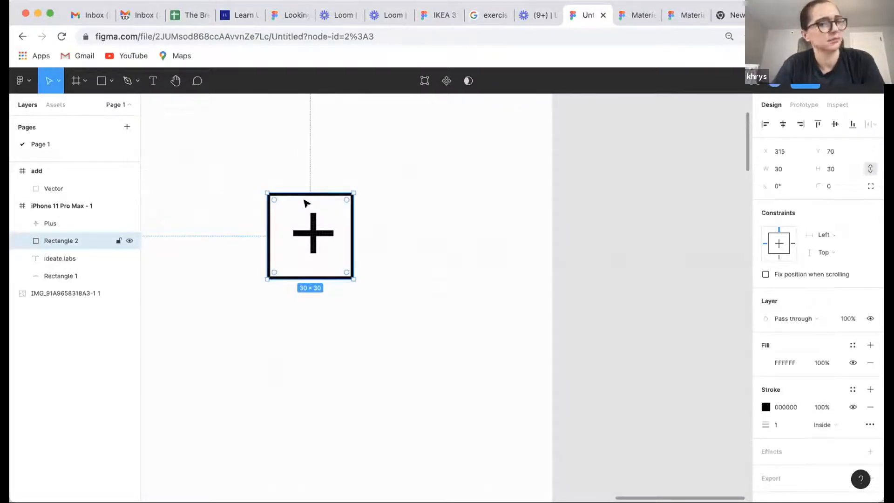
click(345, 170)
click(329, 192)
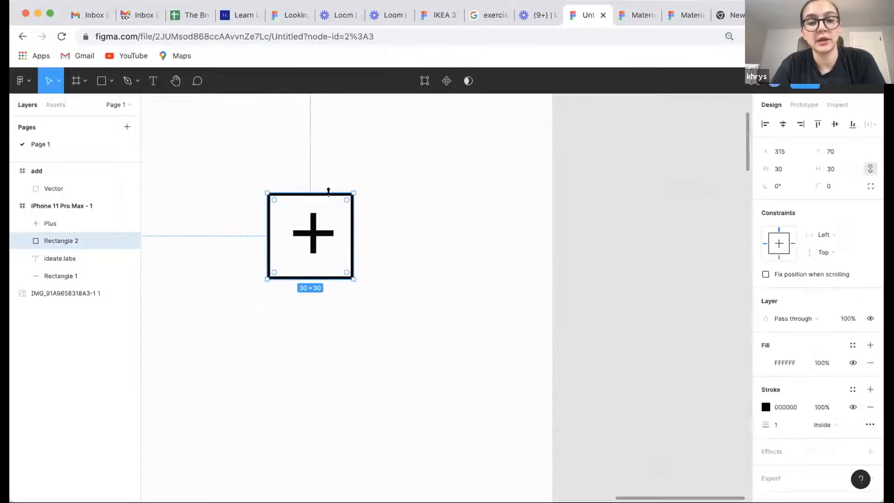
click(813, 184)
text(100)
key(Return)
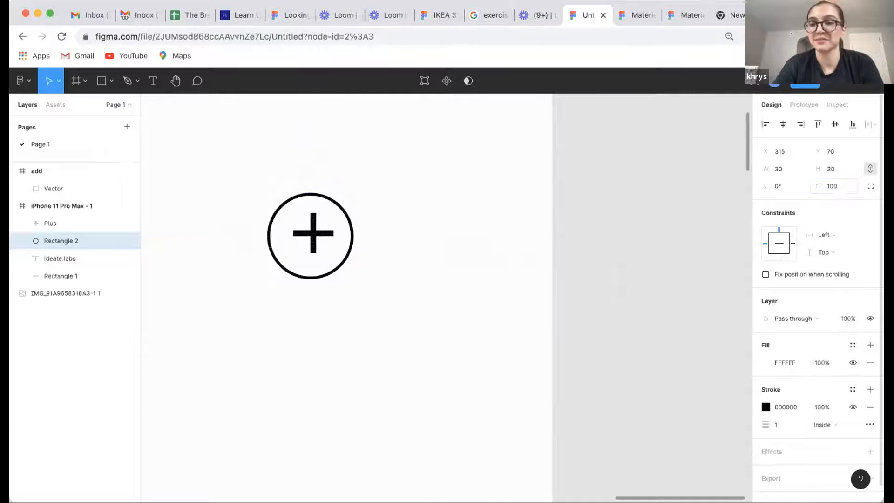
Try corner radii of 50 and 20 on the square behind the plus icon.
click(838, 186)
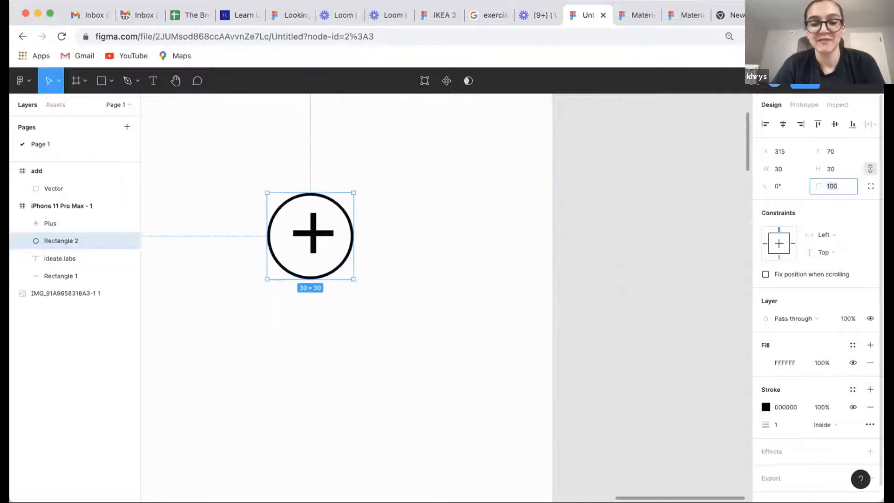
text(50)
key(Return)
click(672, 213)
click(348, 214)
click(841, 182)
text(20)
key(Return)
click(503, 266)
click(347, 233)
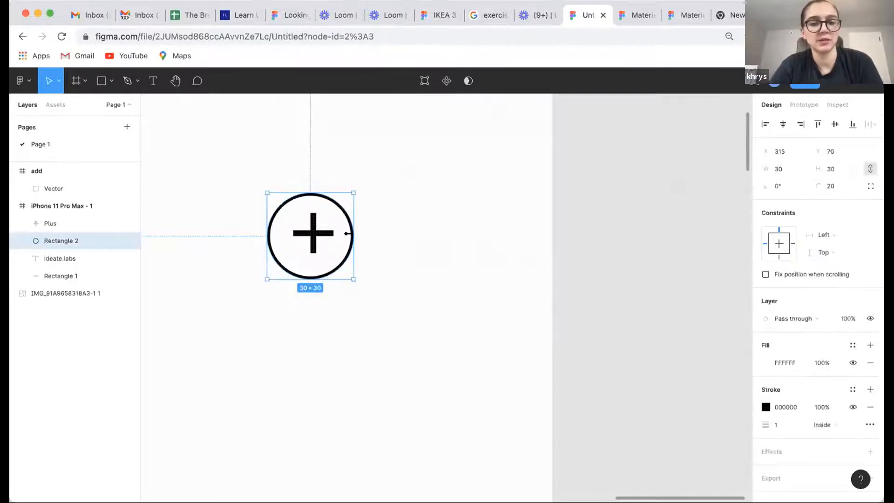
Leave vector editing of the square behind the plus icon and set its corner radius to 2.
double_click(341, 214)
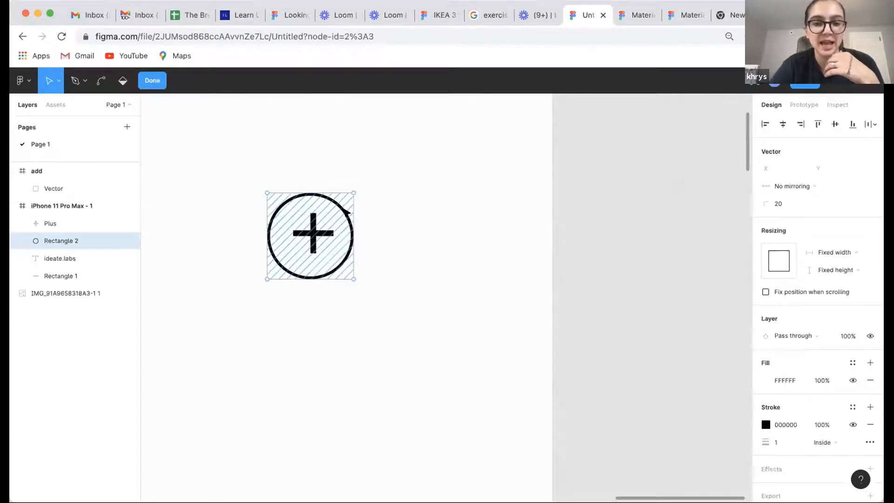
key(Escape)
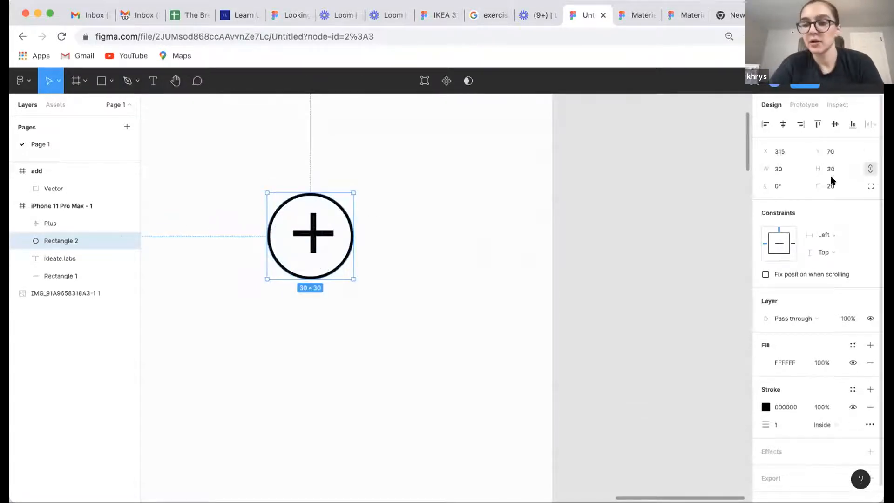
click(832, 185)
text(0)
key(Return)
click(523, 199)
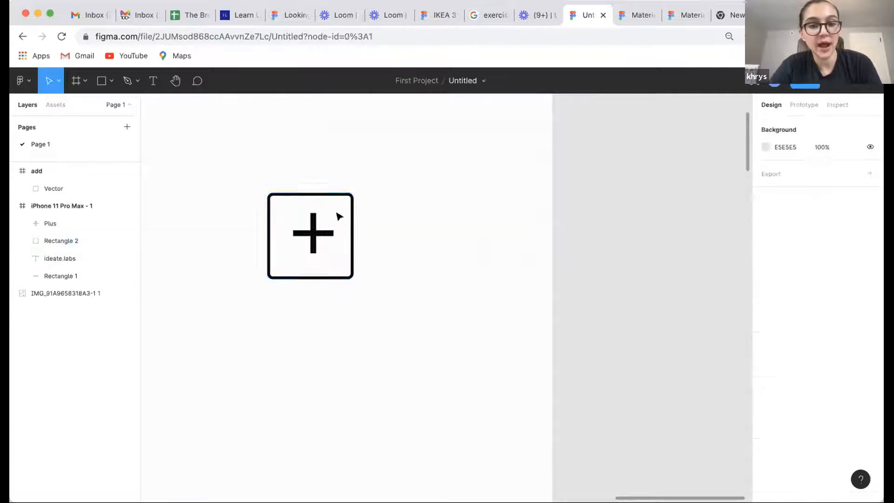
Move the square and plus onto the Instagram screenshot, just beside its original add icon for comparison.
scroll(330, 206, up, 3)
scroll(455, 206, down, 5)
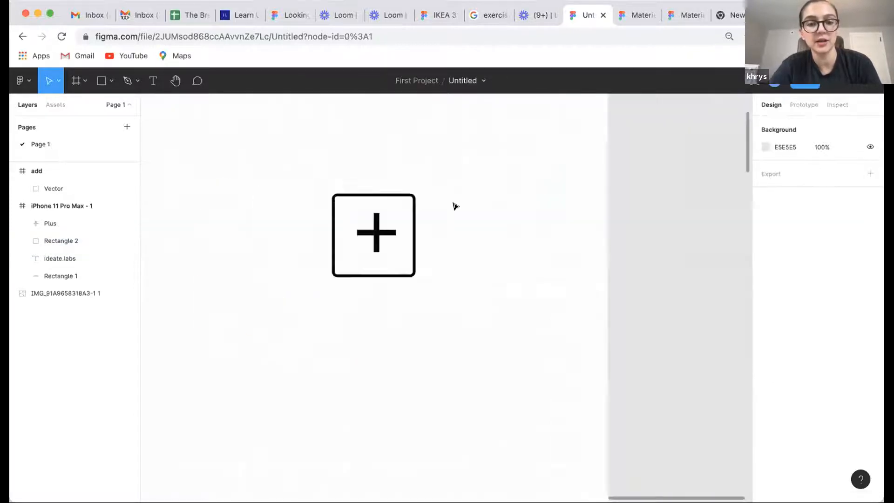
scroll(455, 207, left, 4)
scroll(454, 206, left, 5)
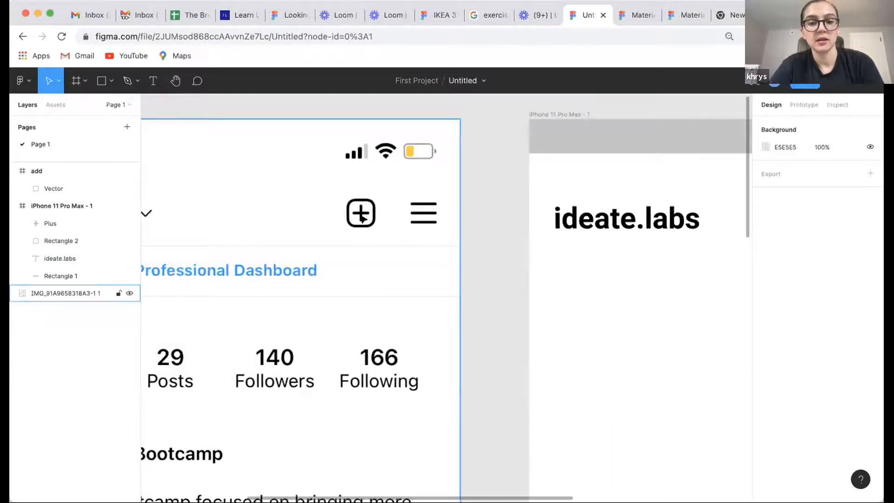
scroll(591, 224, right, 5)
drag(656, 259, 480, 204)
scroll(512, 212, left, 5)
click(457, 207)
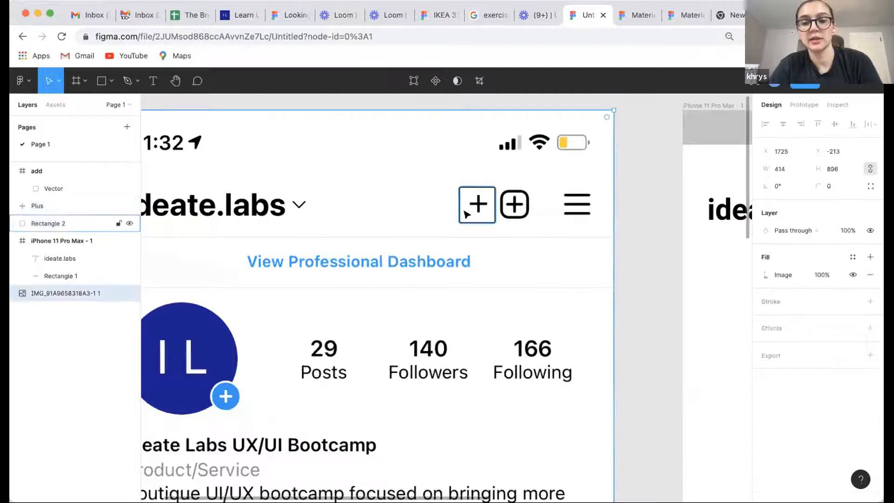
Shrink the square around the plus to 28 × 28, keeping its proportions.
scroll(464, 211, up, 5)
scroll(475, 205, up, 2)
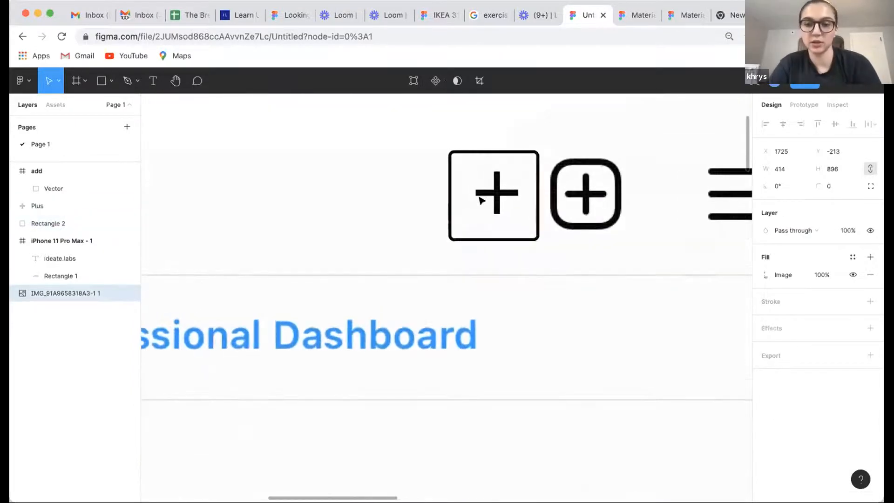
click(523, 173)
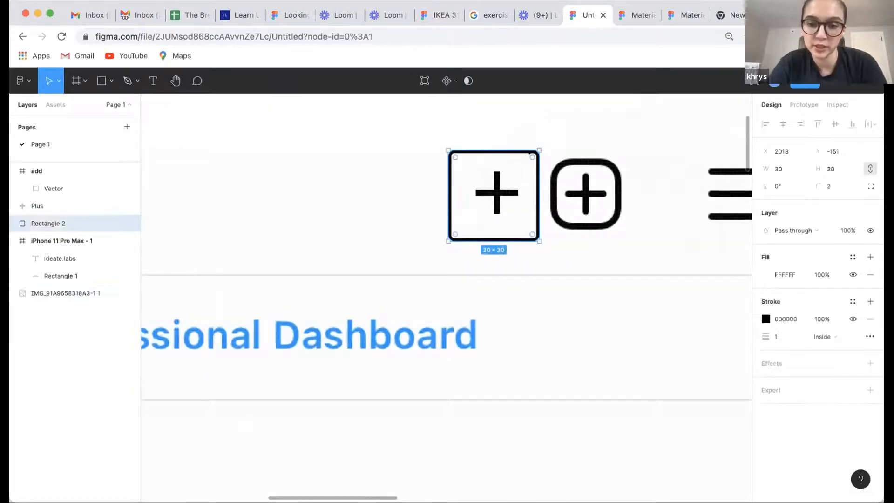
click(548, 135)
click(536, 148)
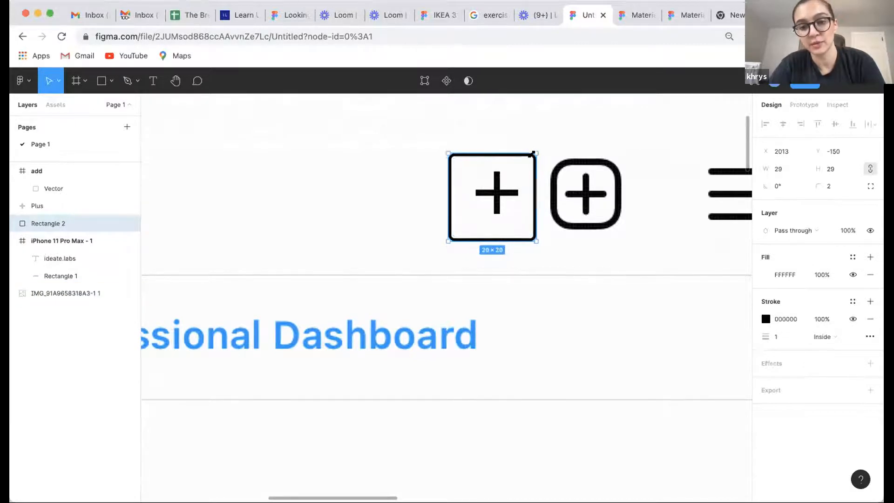
click(546, 151)
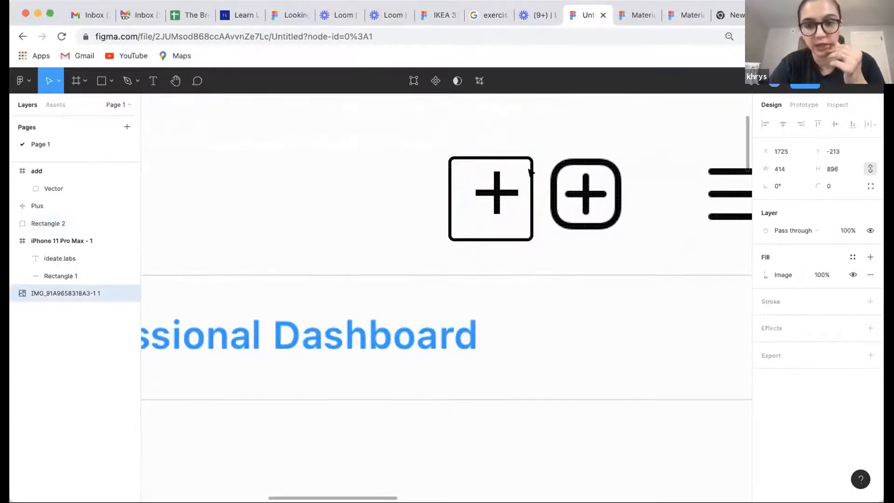
Nudge the Instagram screenshot image 2 px to the right, away from the copied icon.
key(Right)
key(Right)
click(531, 172)
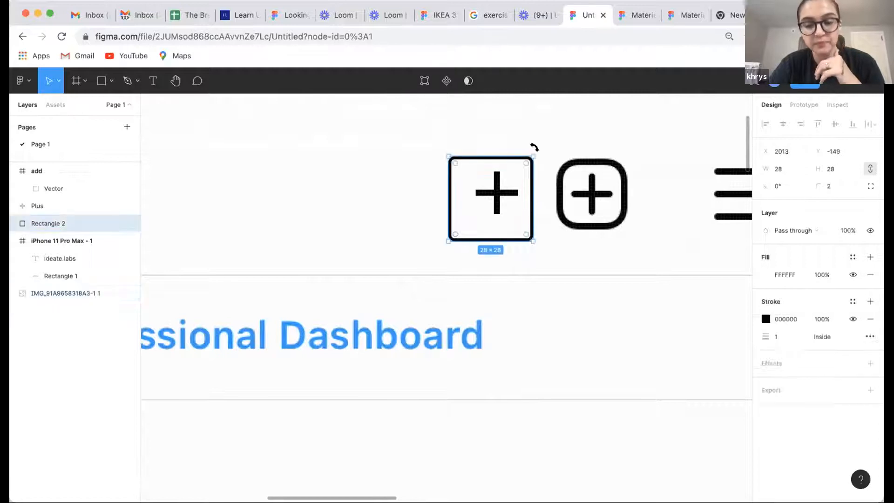
click(492, 154)
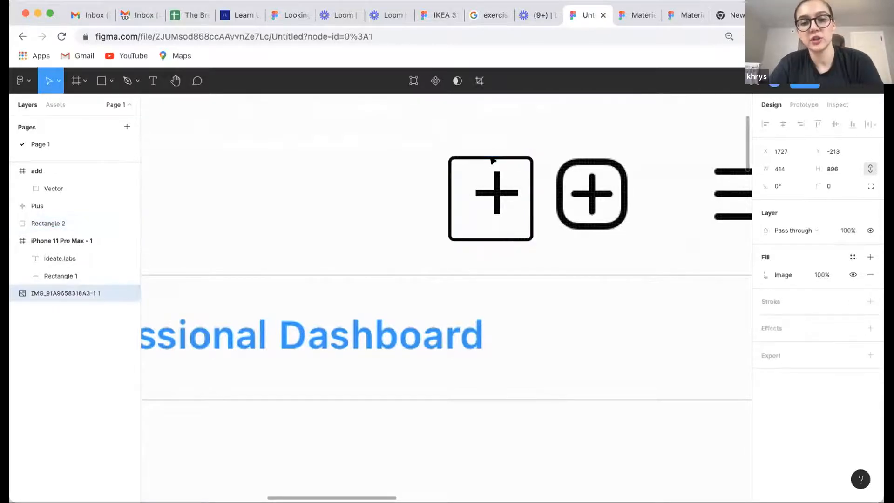
Place the square over the original add icon in the screenshot and resize it to 24 × 24.
drag(499, 160, 558, 173)
key(super+z)
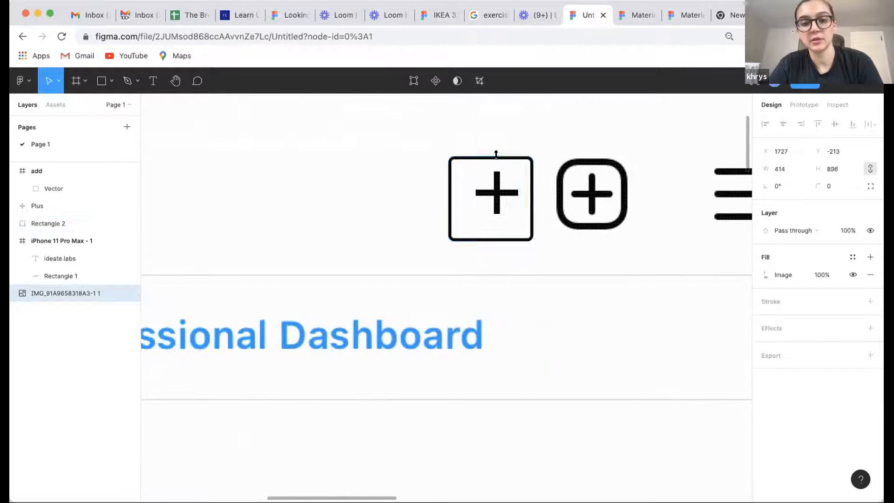
click(496, 155)
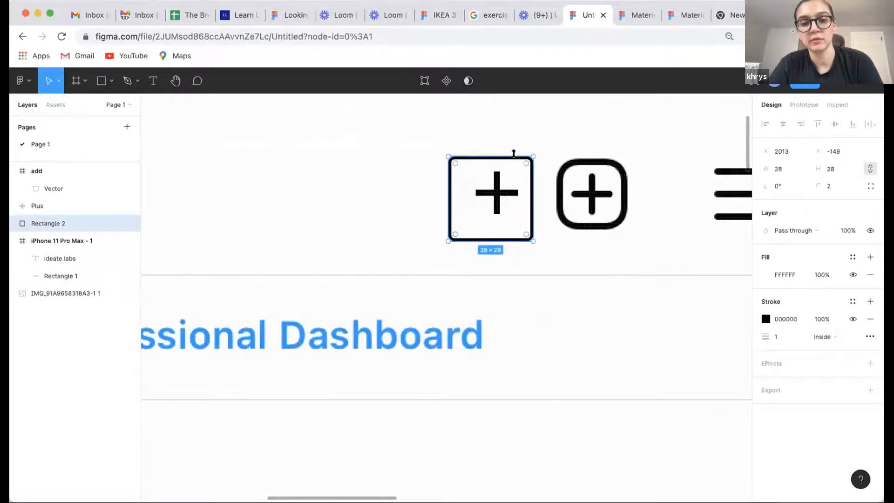
drag(515, 168, 620, 170)
drag(632, 236, 600, 214)
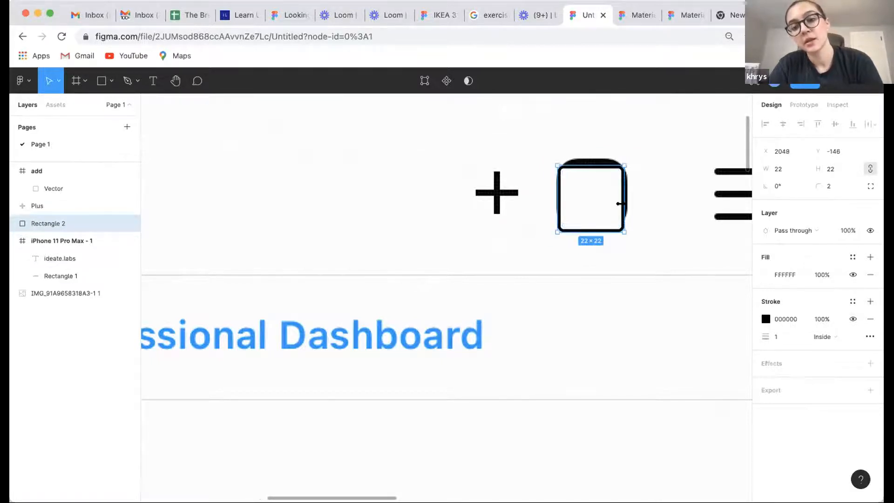
drag(624, 165, 607, 176)
Set the square's corner radius to 4 to match the original add icon.
click(836, 185)
text(3)
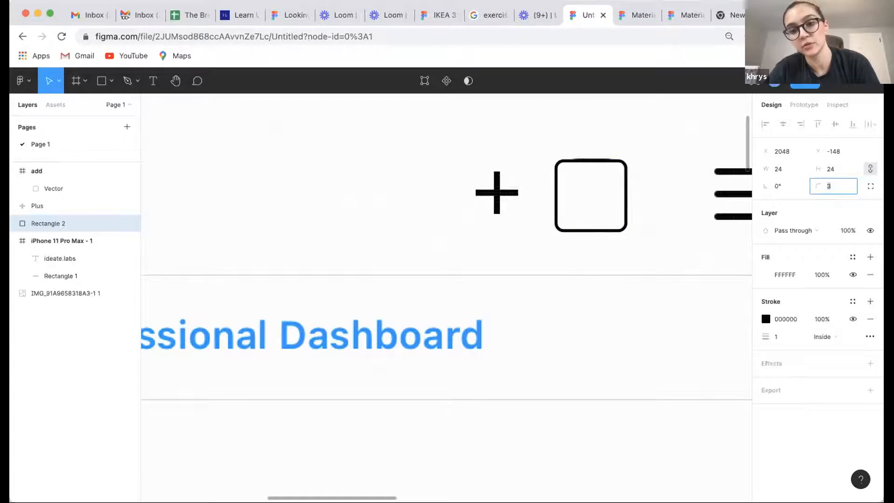
key(Up)
click(688, 183)
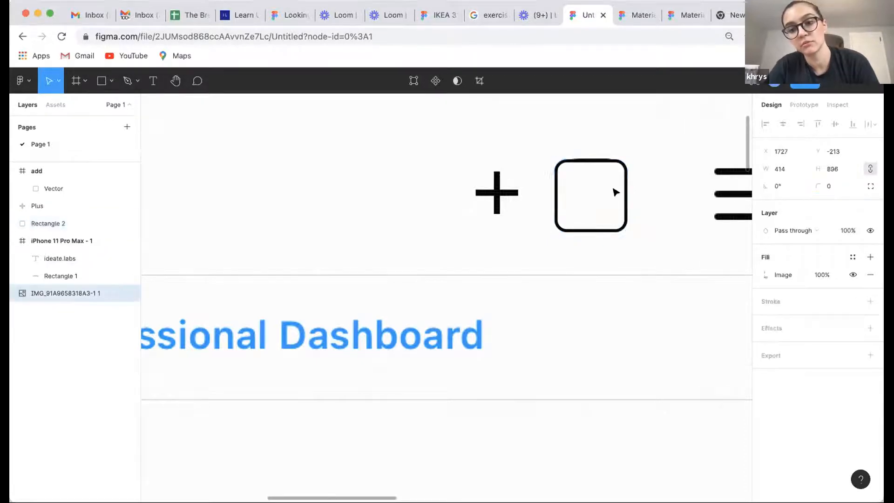
Shift the square to expose the original icon's edge, then set its stroke width to 2.5 and corner radius to 5.
click(628, 190)
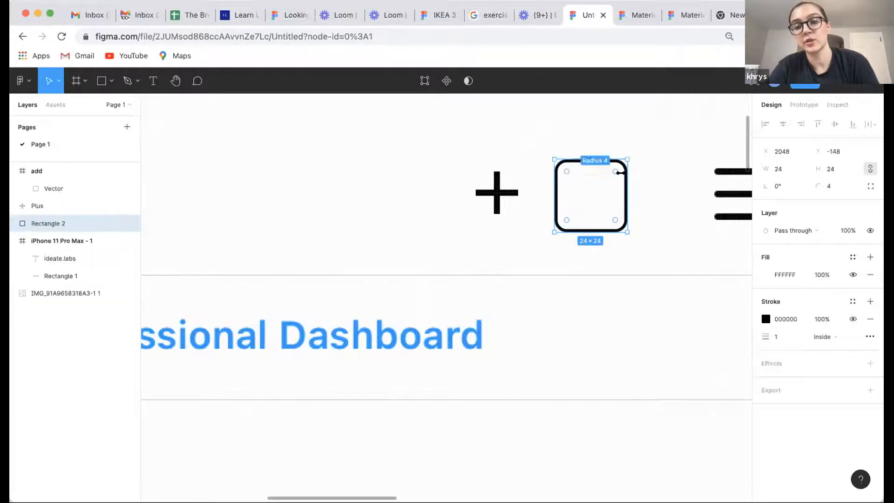
drag(618, 182, 610, 185)
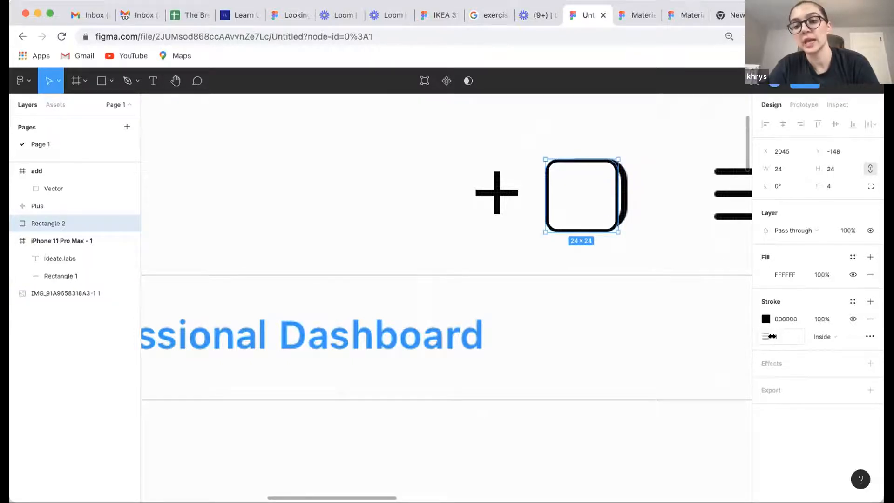
click(792, 337)
text(3)
key(Return)
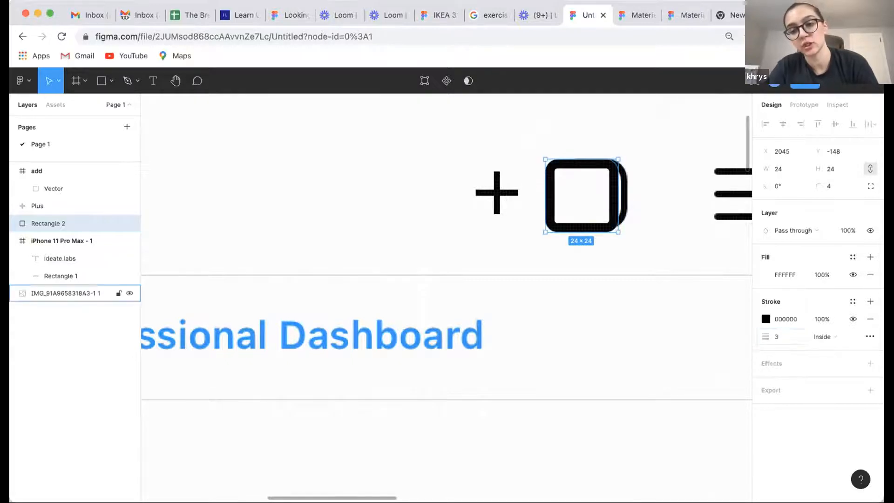
text(2)
key(Return)
click(790, 338)
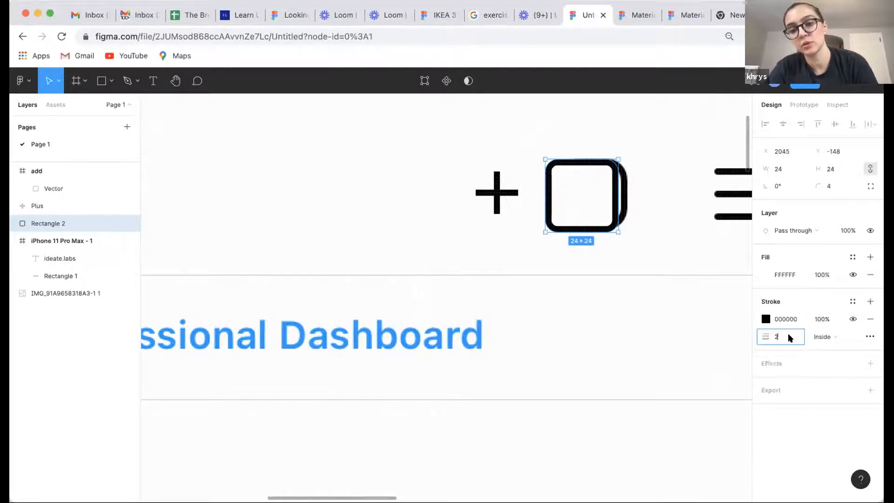
text(.5)
key(Return)
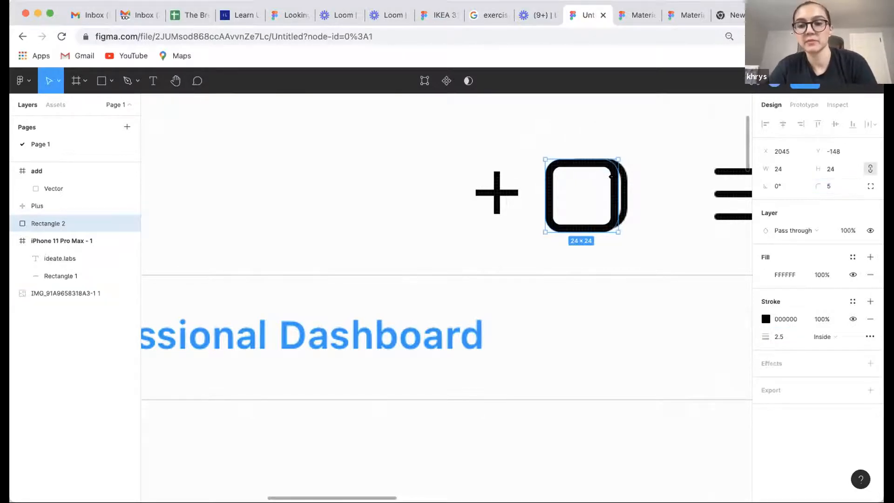
Move the rounded square back around the plus shape, centred on it.
click(617, 196)
mouse_move(617, 195)
mouse_down()
mouse_move(565, 194)
mouse_move(609, 193)
mouse_up()
click(618, 195)
drag(619, 194, 522, 185)
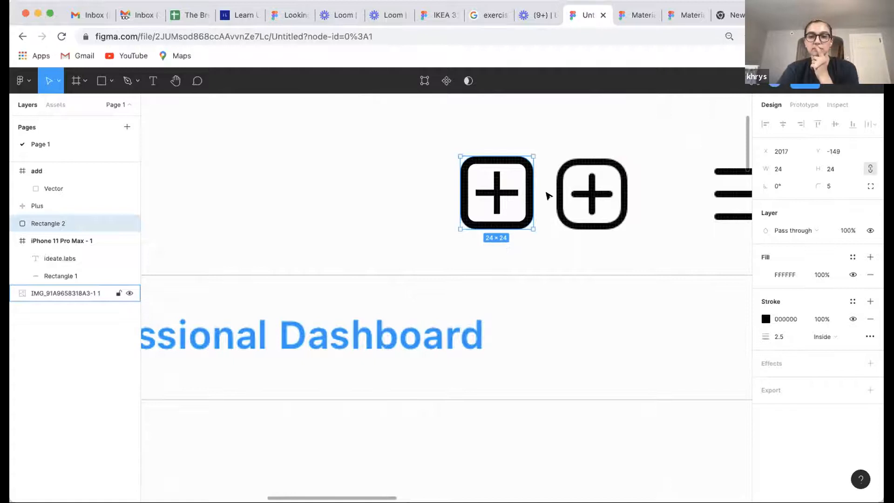
scroll(524, 188, up, 2)
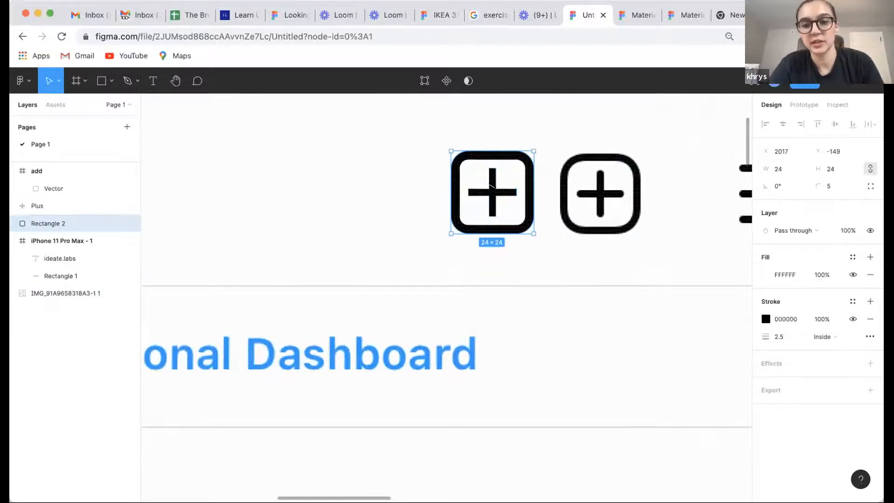
click(492, 195)
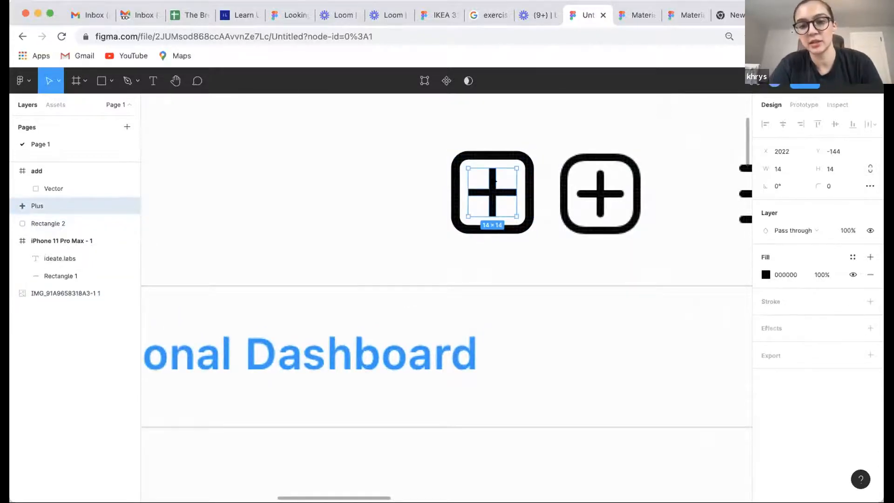
double_click(493, 182)
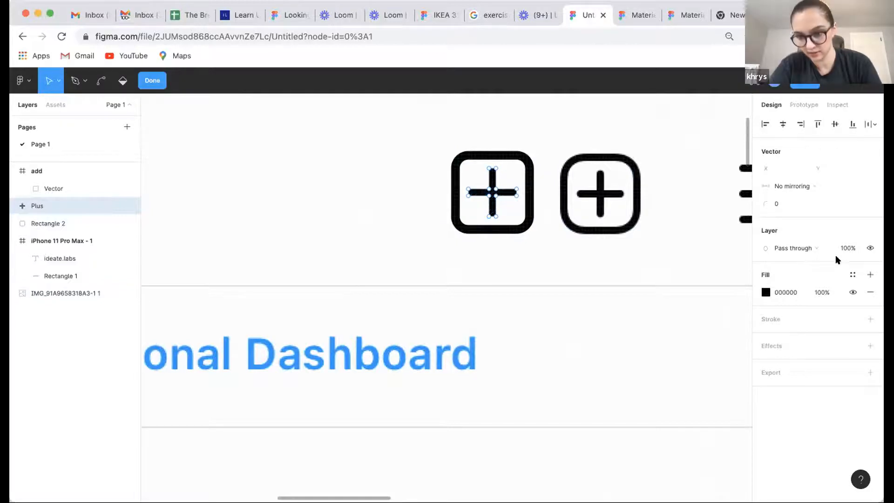
click(808, 185)
click(818, 183)
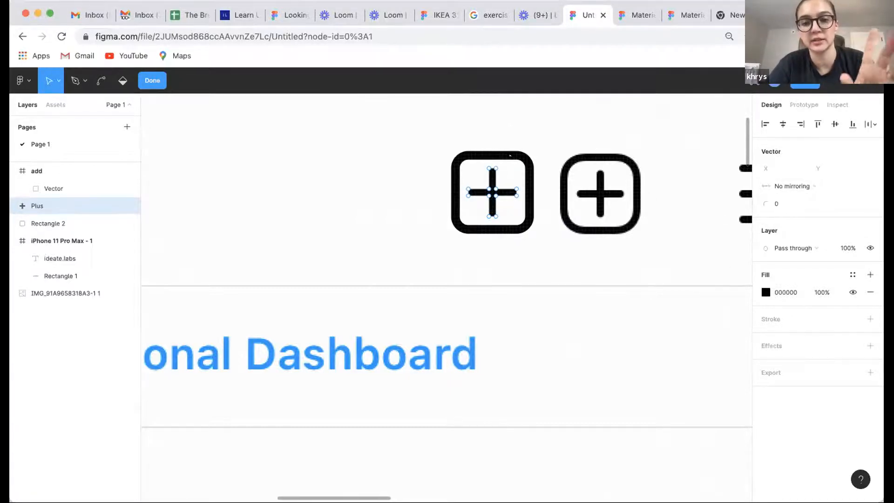
key(Escape)
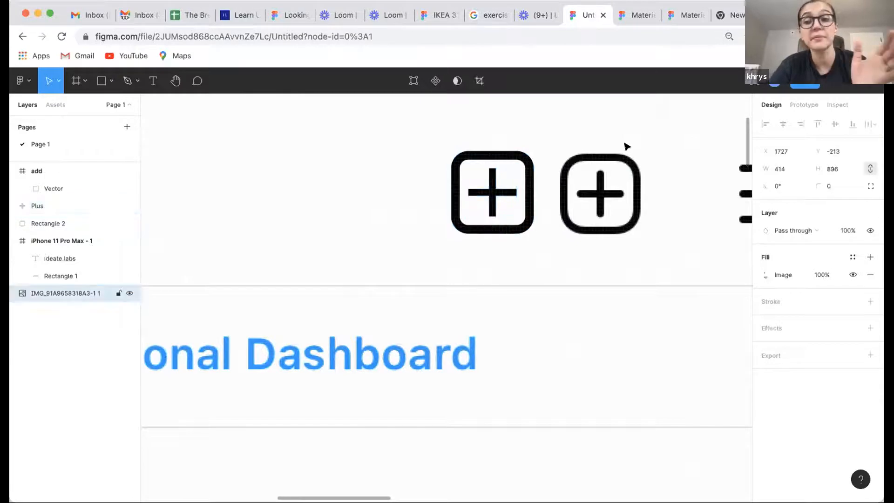
Move the plus shape and its rounded square together from the original screenshot into the header of the iPhone 11 Pro Max frame.
scroll(605, 149, down, 2)
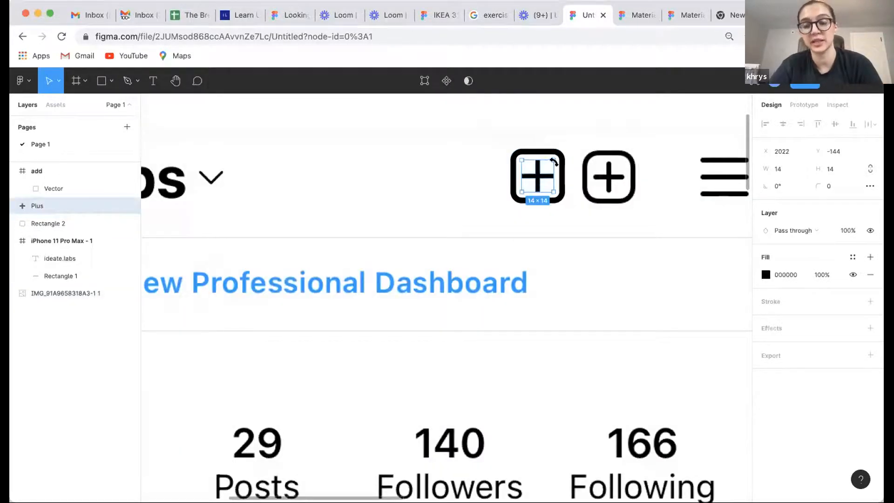
click(620, 127)
click(535, 179)
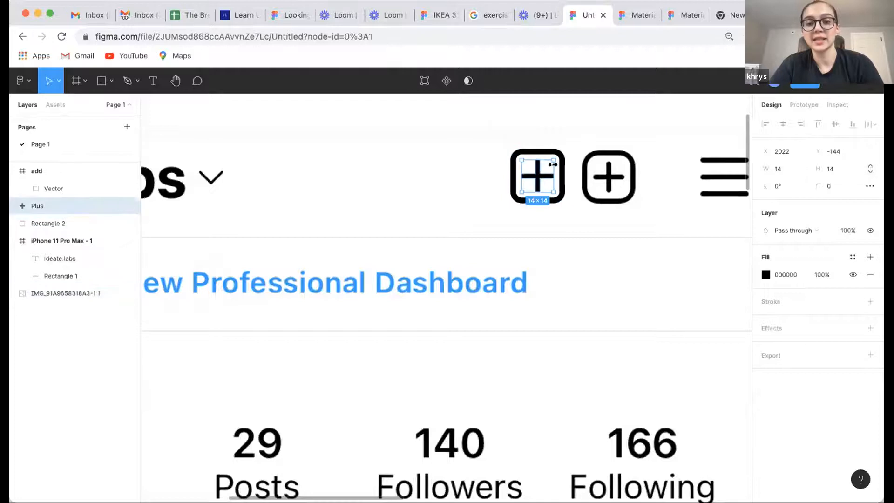
shift+click(555, 163)
drag(541, 172, 593, 183)
click(650, 180)
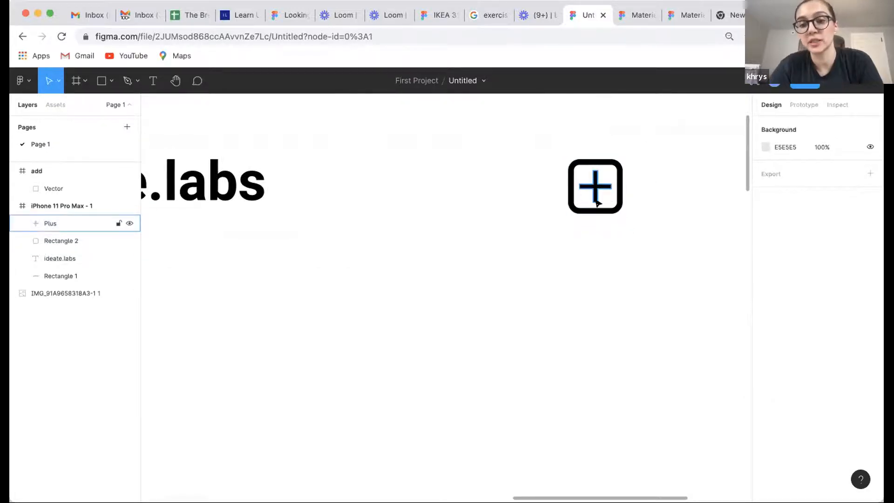
Shift the plus shape off-centre inside the rounded square, towards the square's lower-right corner.
mouse_move(598, 189)
mouse_down()
mouse_move(628, 232)
mouse_move(607, 203)
mouse_up()
click(672, 209)
click(634, 209)
scroll(635, 208, down, 5)
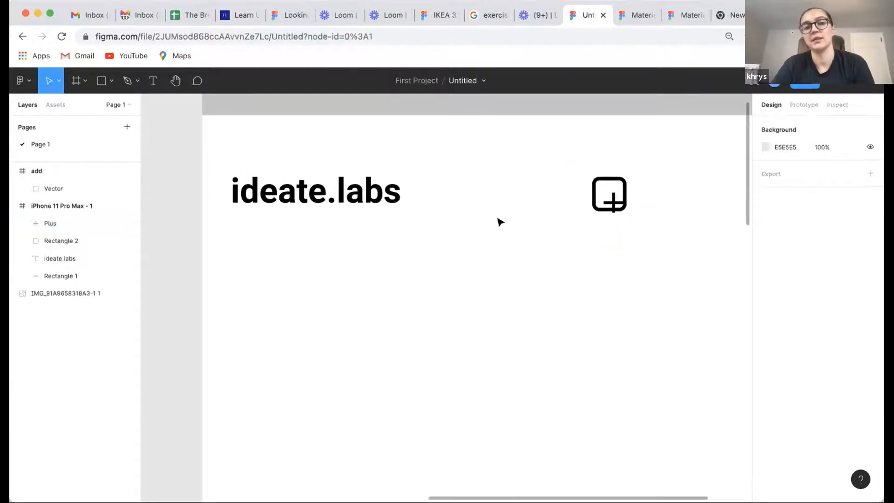
scroll(497, 219, right, 1)
scroll(497, 219, down, 1)
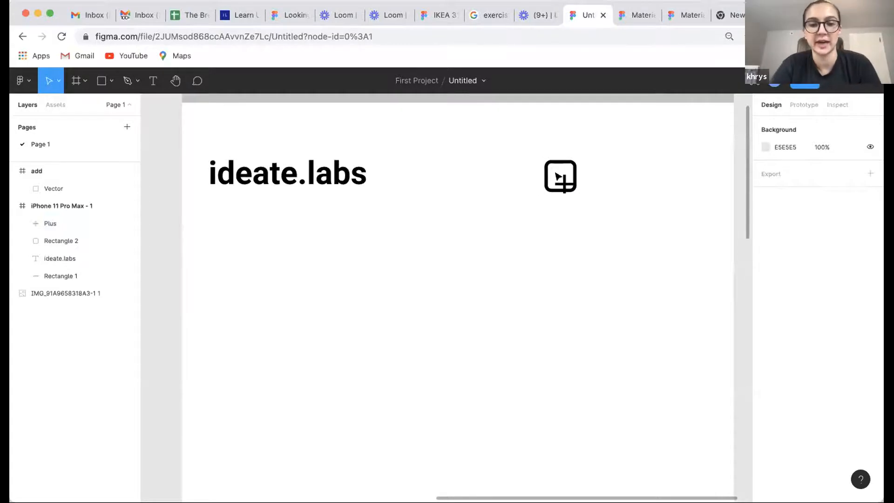
scroll(549, 177, down, 2)
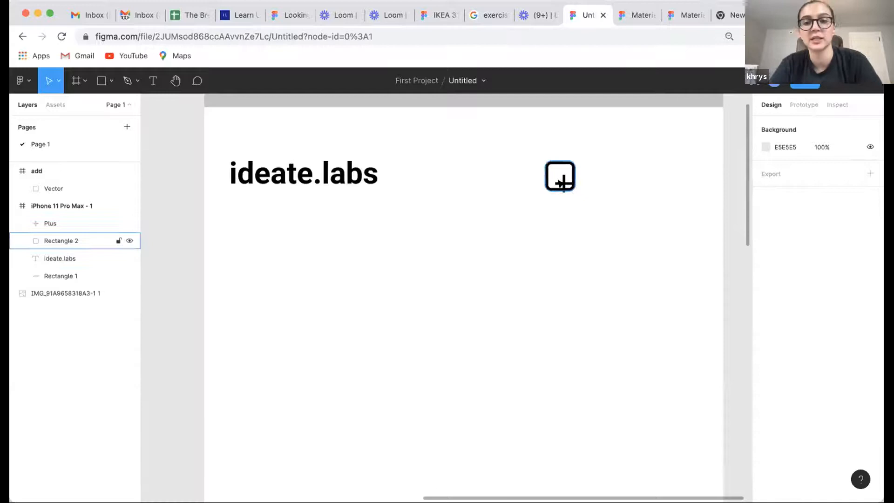
scroll(564, 180, up, 5)
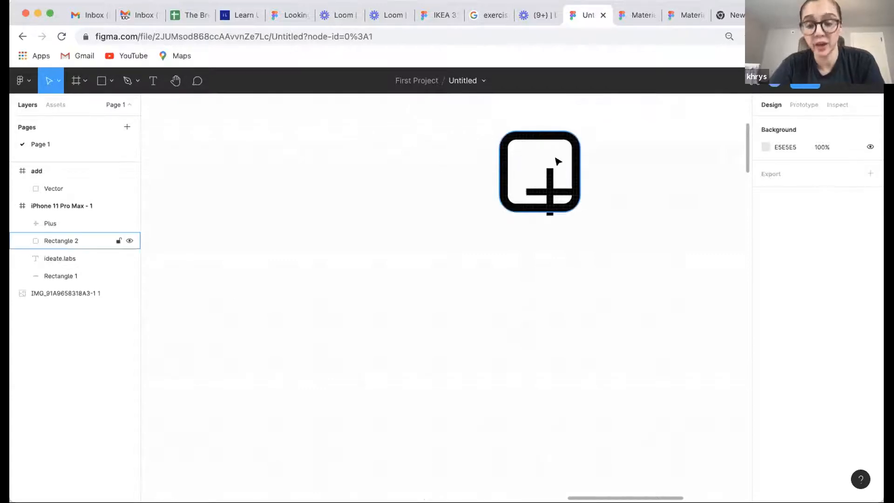
scroll(419, 153, down, 1)
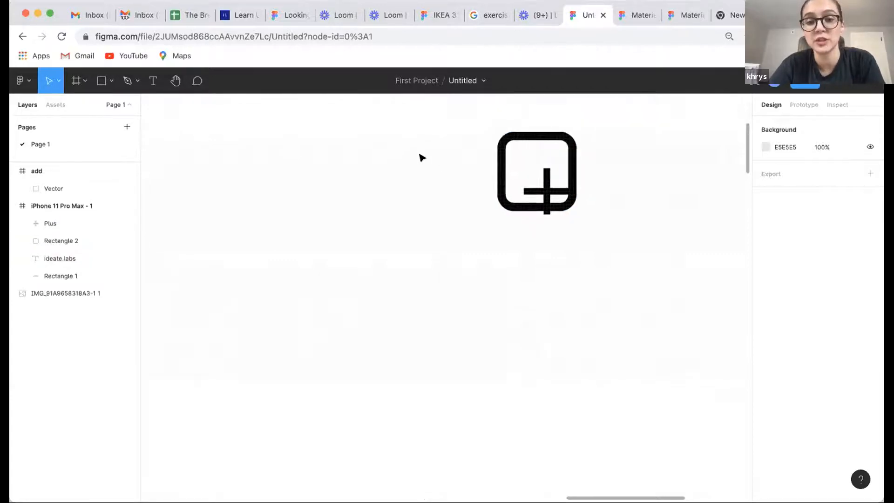
scroll(414, 156, right, 3)
scroll(414, 156, up, 1)
click(484, 222)
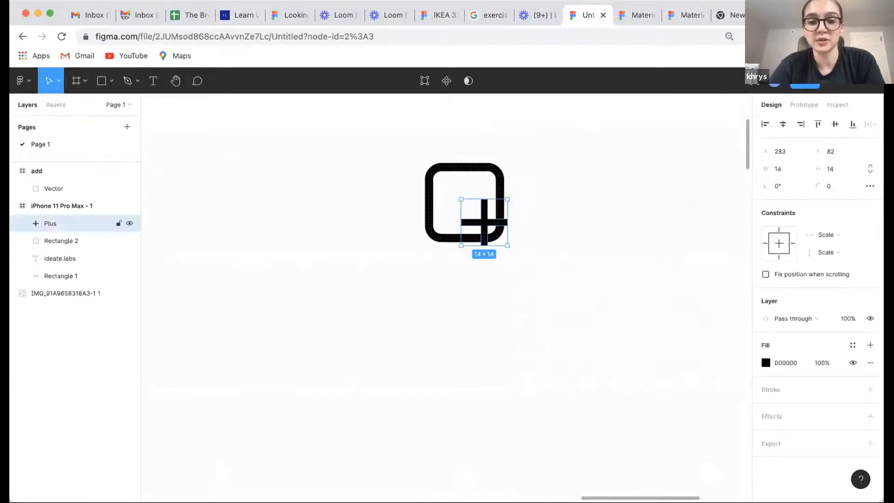
click(561, 230)
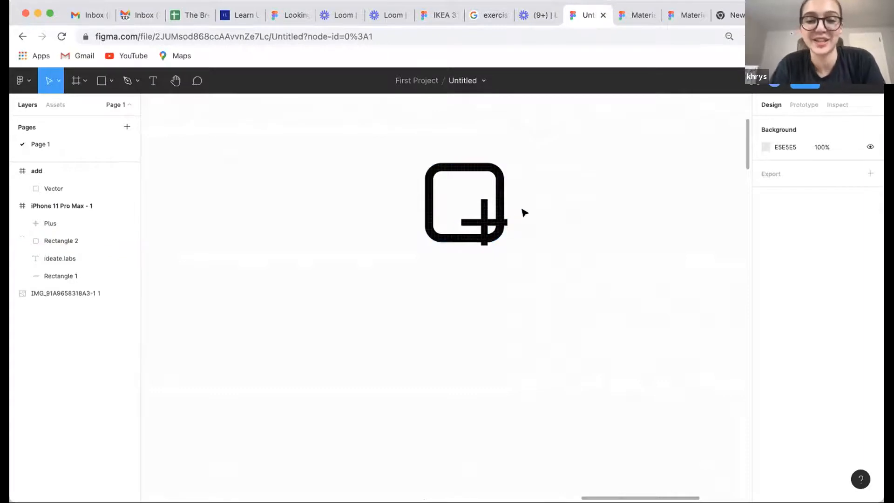
Align the plus shape and the rounded square to each other on their horizontal and vertical centres.
click(488, 223)
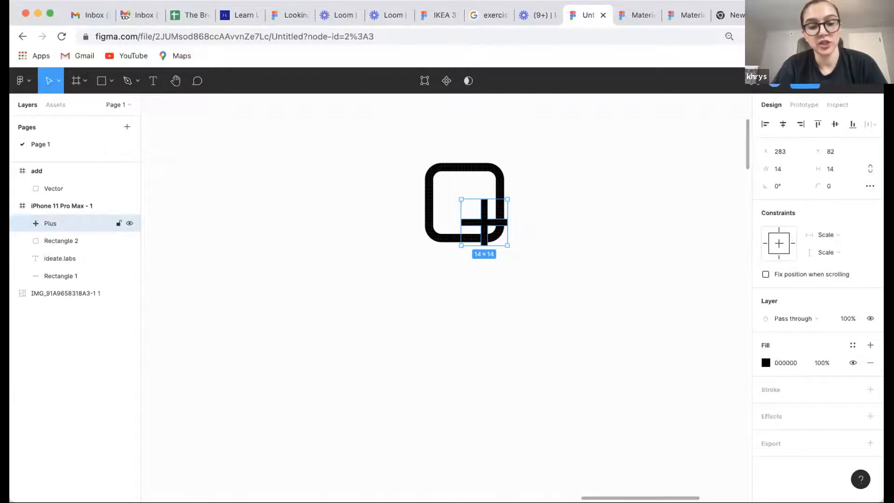
shift+click(492, 179)
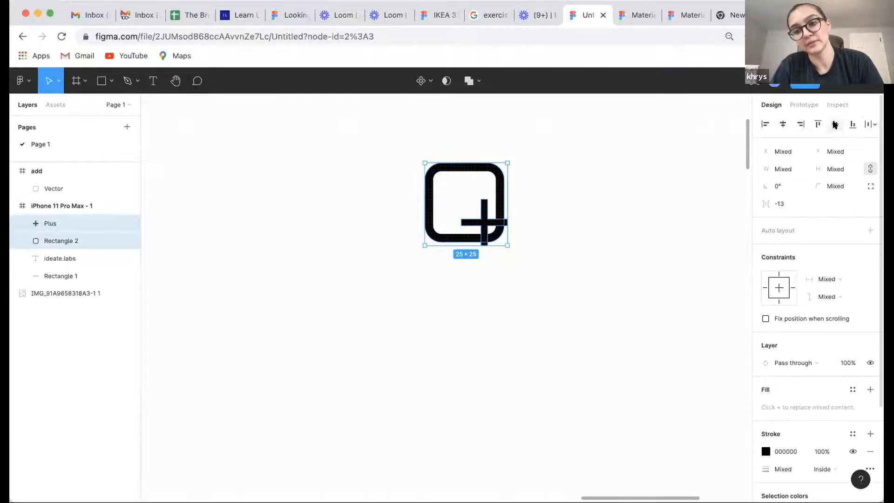
click(781, 124)
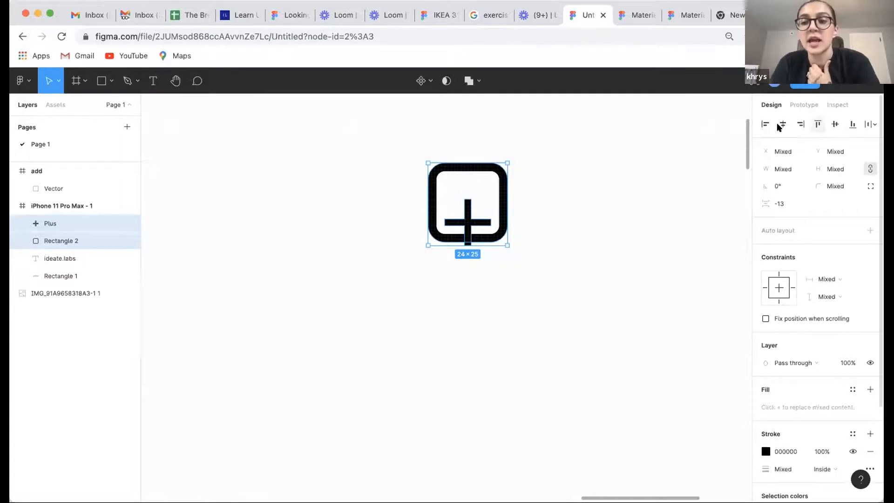
click(831, 126)
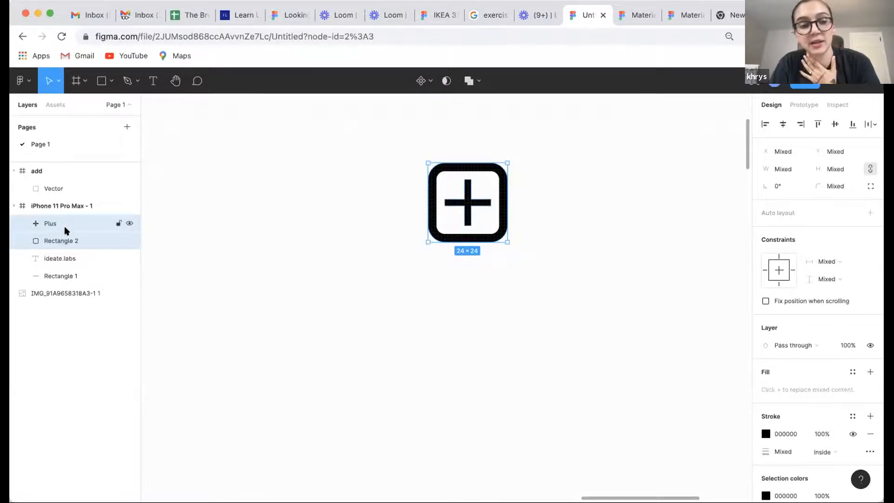
click(280, 228)
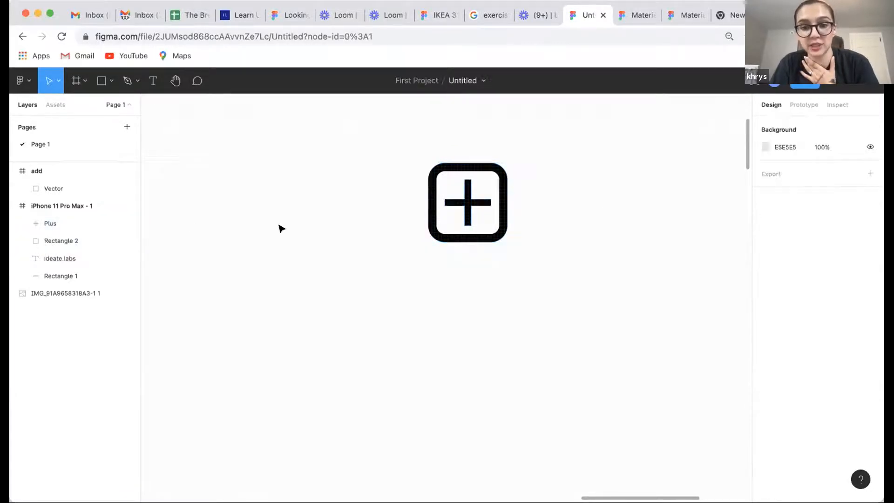
Group the plus shape with the rounded square and name the group Add Icon.
click(471, 204)
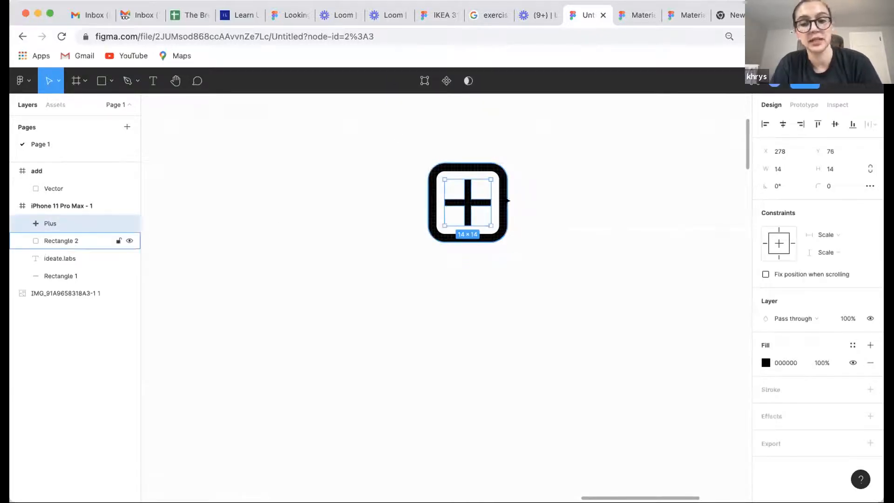
shift+click(496, 194)
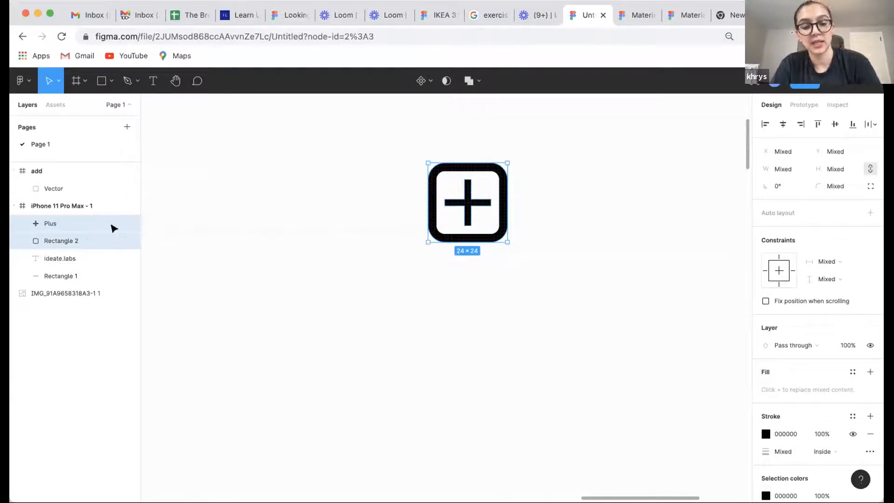
key(super+g)
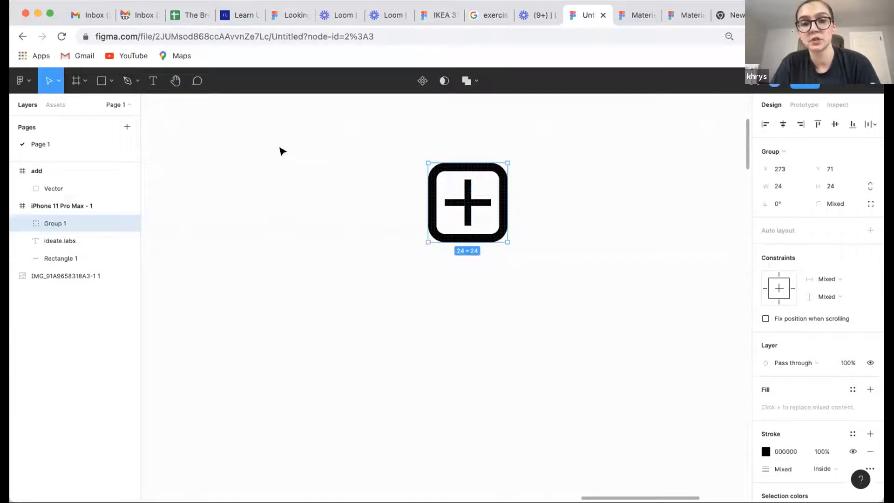
double_click(60, 220)
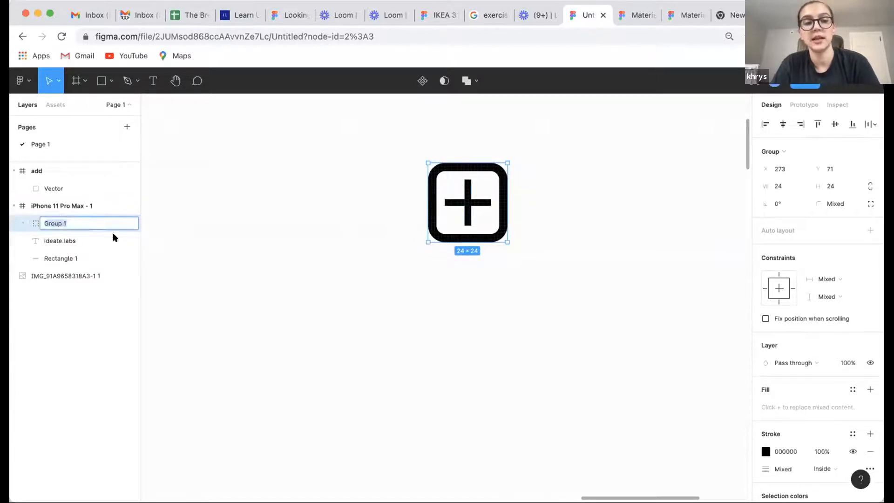
text(Add)
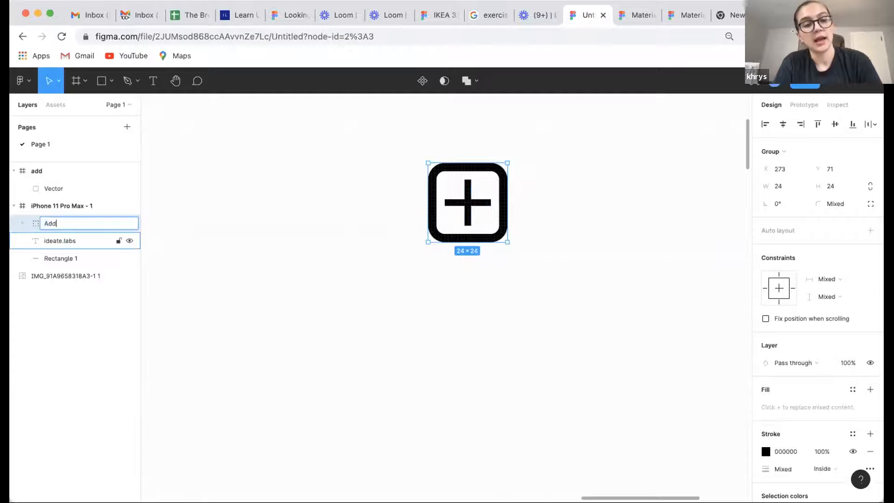
key(Return)
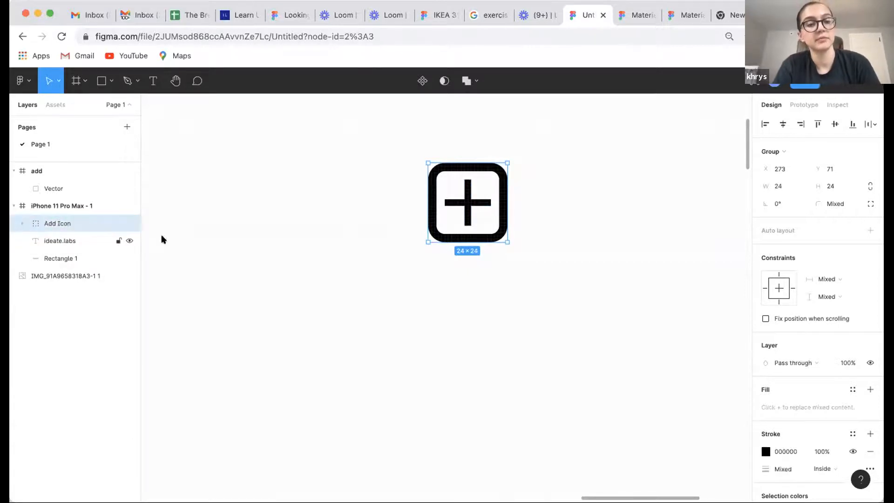
click(391, 296)
Compare the wireframe's header and add icon with the header of the original profile screenshot.
scroll(393, 297, down, 4)
scroll(393, 297, left, 2)
scroll(393, 297, down, 2)
scroll(391, 294, down, 3)
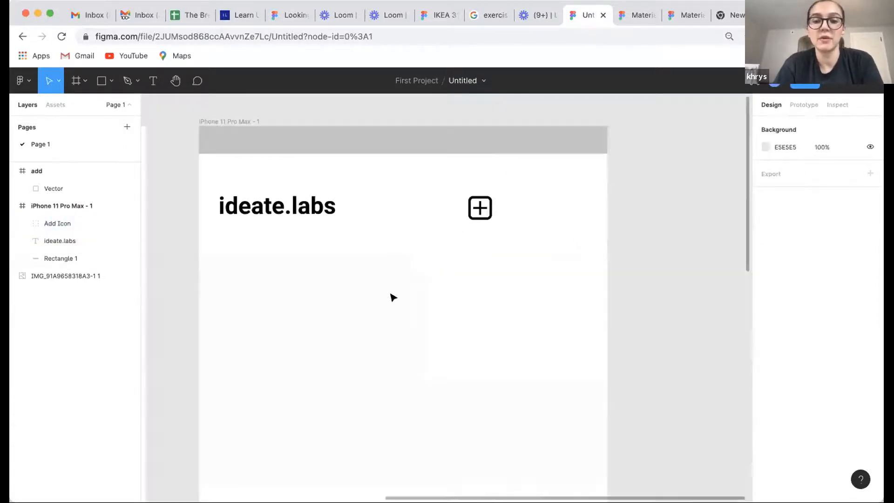
scroll(390, 294, left, 2)
scroll(373, 191, down, 1)
scroll(373, 191, left, 2)
scroll(375, 193, left, 5)
click(414, 156)
scroll(391, 185, down, 3)
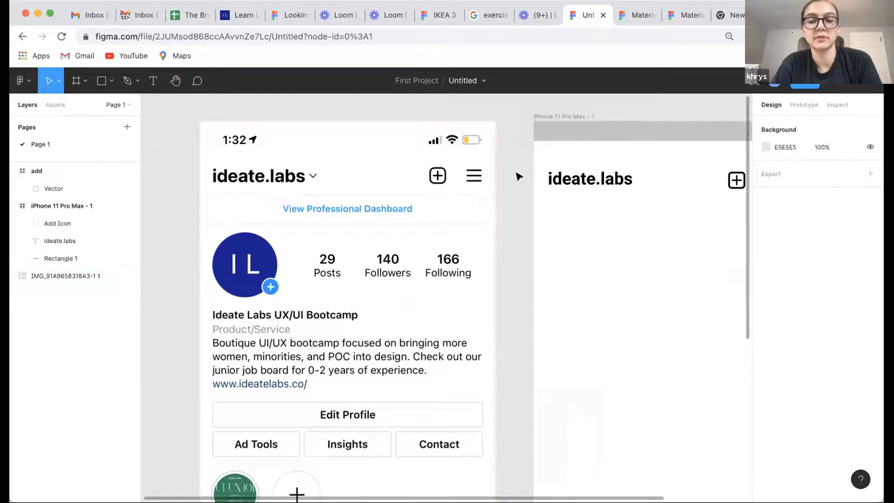
scroll(474, 175, down, 3)
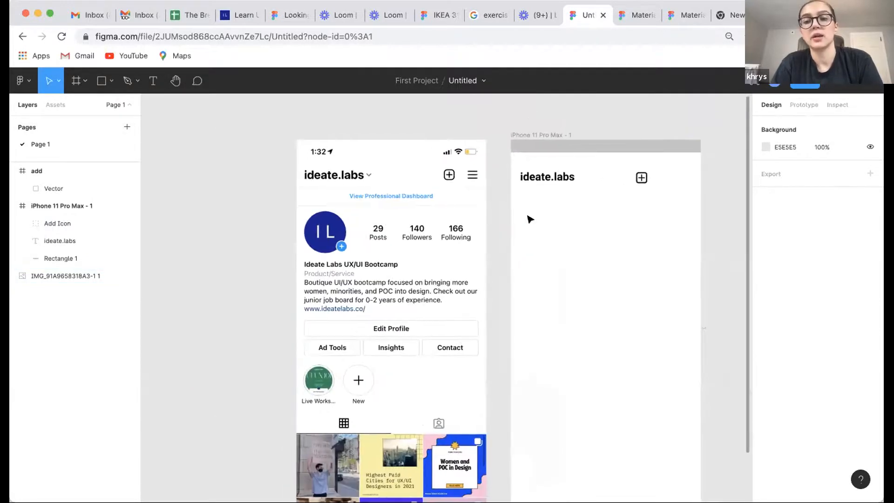
scroll(530, 219, right, 2)
scroll(577, 189, right, 5)
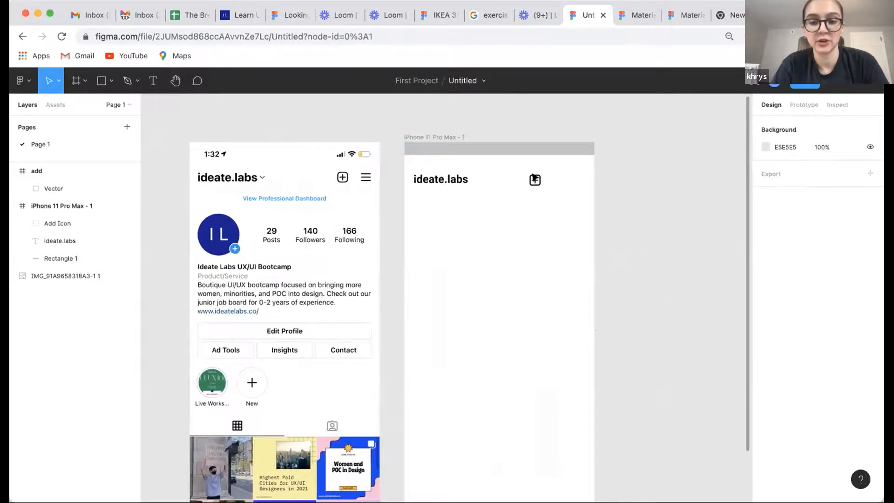
scroll(534, 179, up, 5)
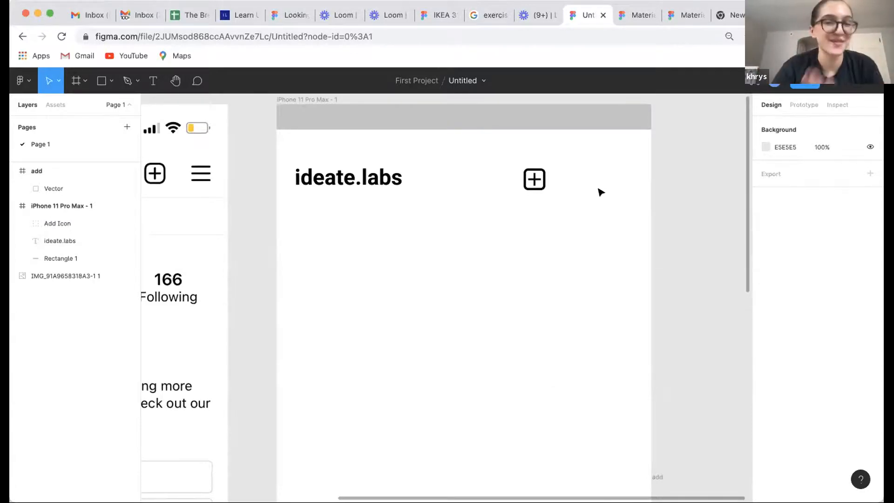
click(536, 179)
click(581, 180)
Search the Material Design Icons plugin for menu and insert the three-line menu icon.
click(21, 80)
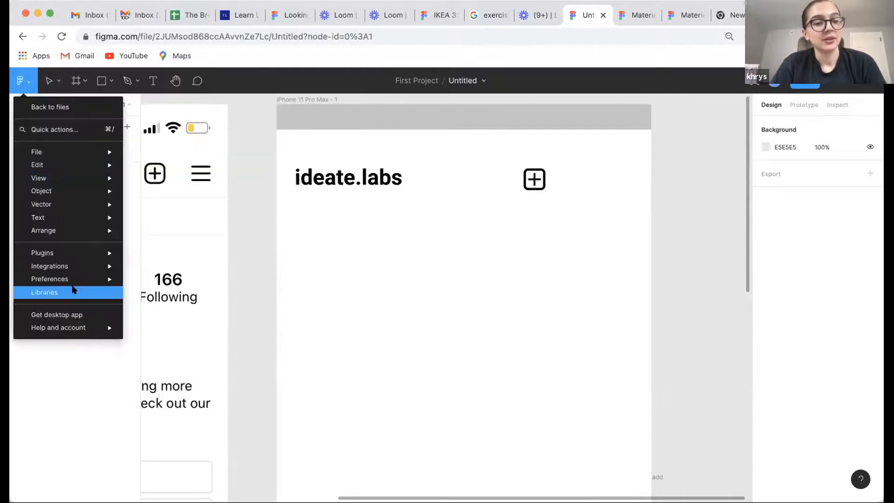
mouse_move(70, 251)
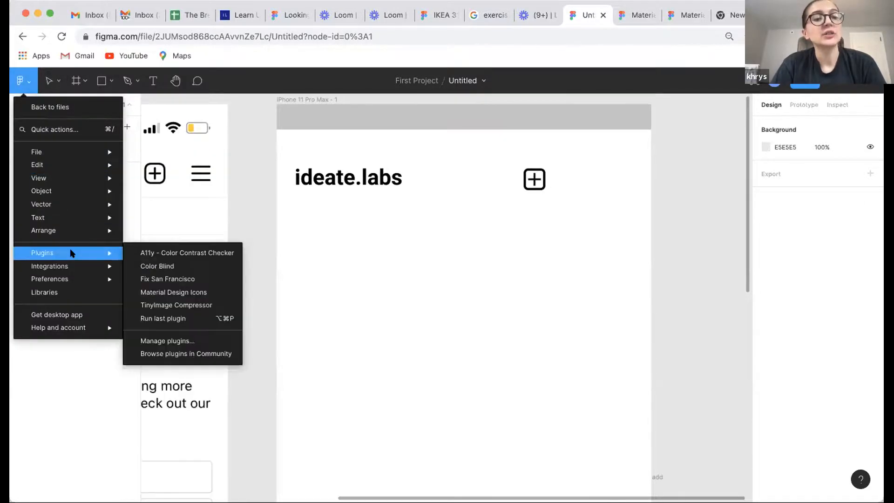
click(183, 293)
scroll(381, 251, down, 5)
drag(598, 145, 649, 149)
click(624, 156)
text(menu)
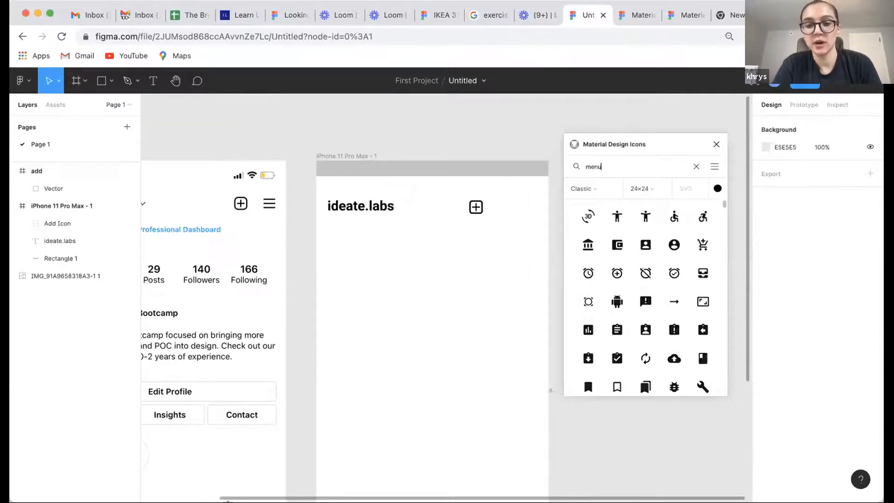
click(613, 220)
Pull the menu icon's vector out of its frame, place it beside the original menu icon and size it to 29 × 19.
drag(447, 296, 319, 224)
scroll(282, 202, up, 5)
click(337, 242)
click(65, 327)
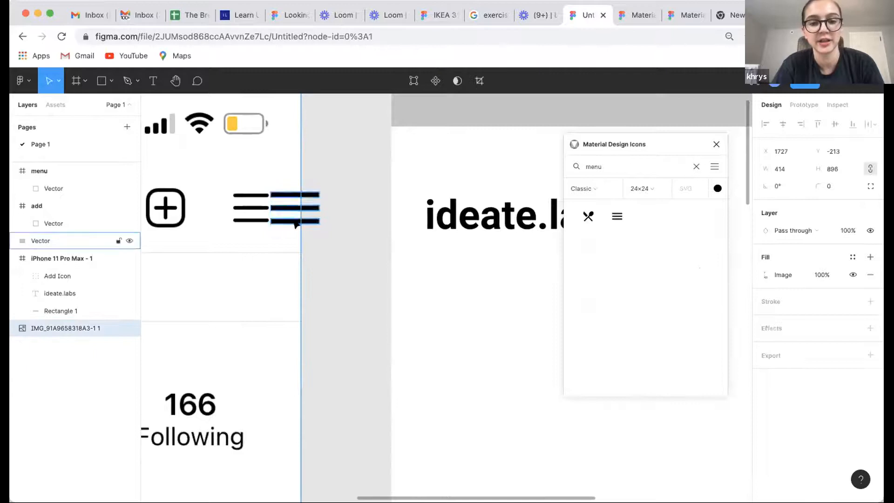
Move the menu icon into the iPhone frame's header near the add icon and close the icon plugin.
scroll(314, 221, down, 5)
scroll(314, 221, right, 6)
scroll(152, 191, left, 6)
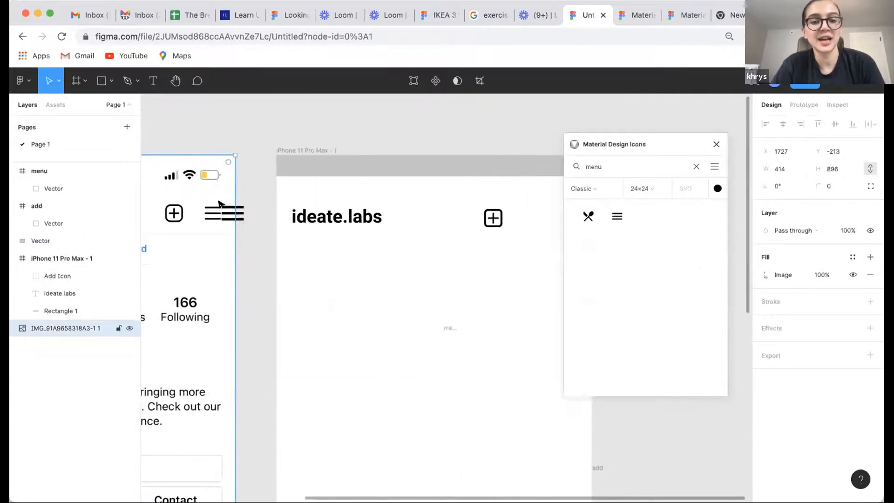
drag(240, 213, 526, 189)
click(716, 144)
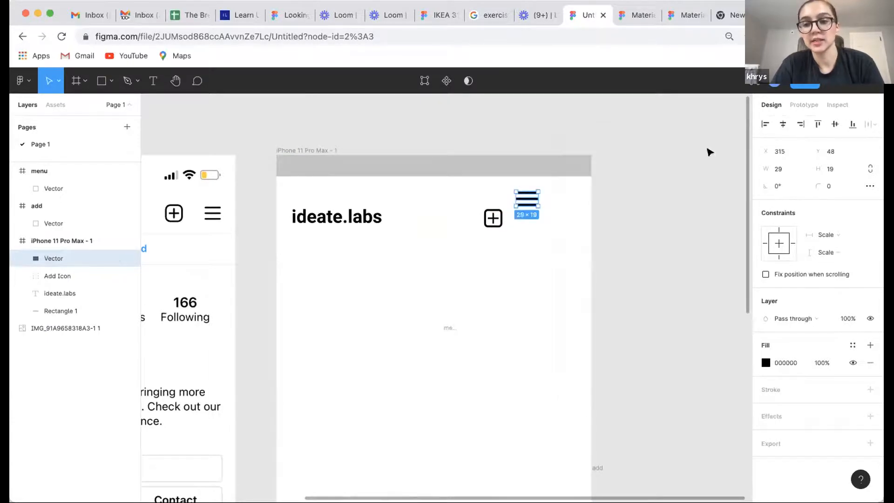
click(630, 229)
Delete the leftover menu and add icon frames from the canvas.
click(450, 329)
key(Delete)
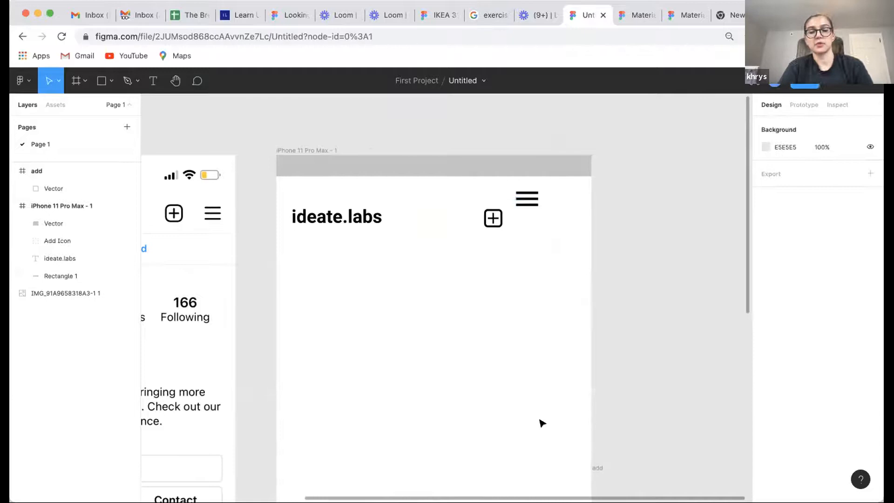
click(595, 464)
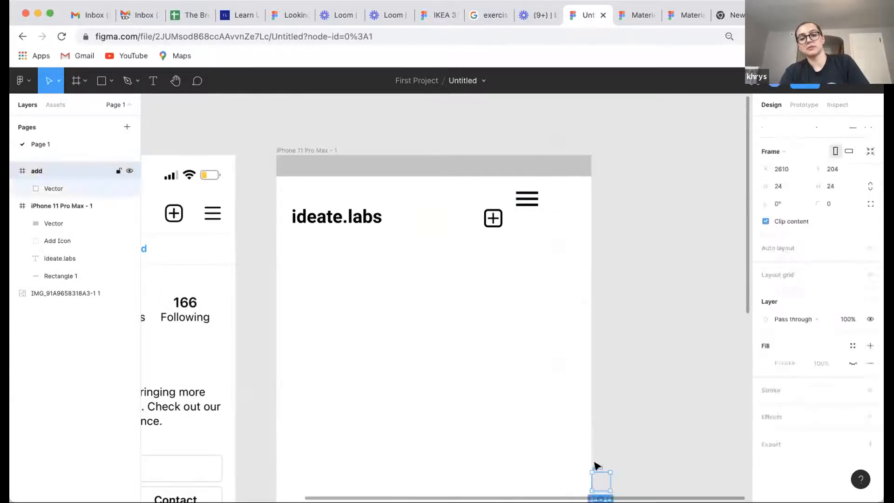
key(Delete)
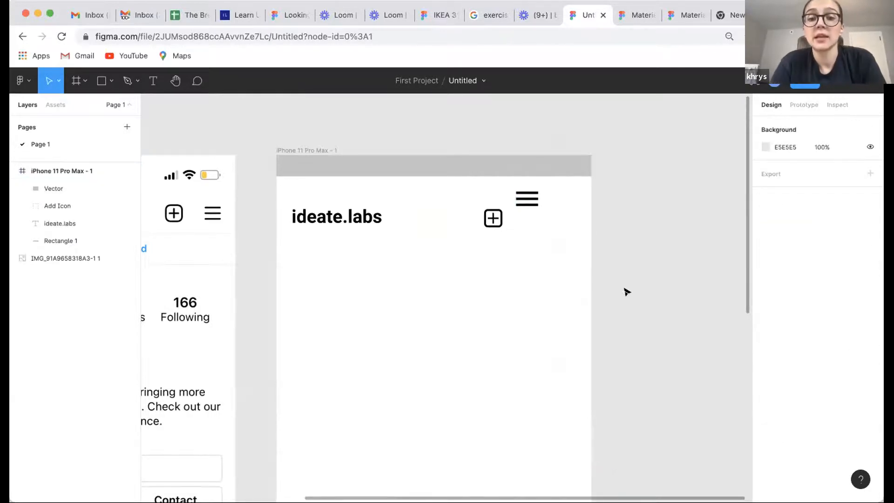
Search the Material Design Icons plugin for "down" and insert the thin downward chevron icon.
scroll(627, 291, left, 3)
scroll(626, 292, down, 2)
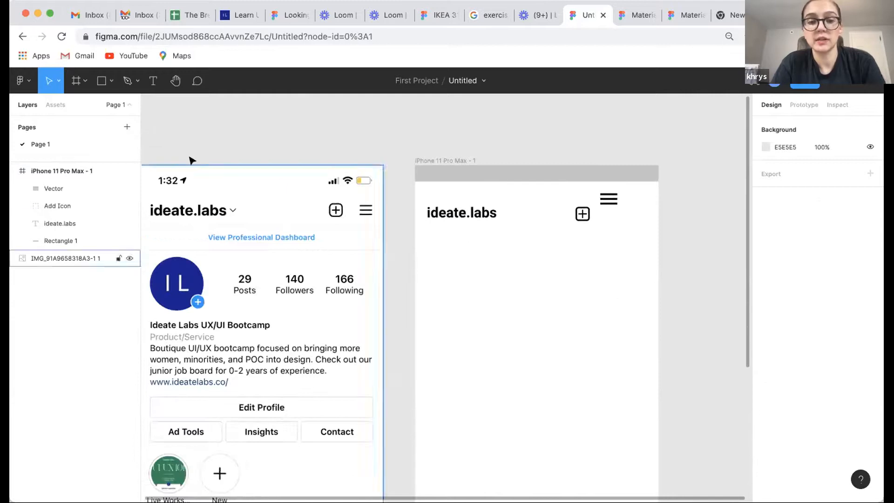
click(20, 81)
mouse_move(72, 258)
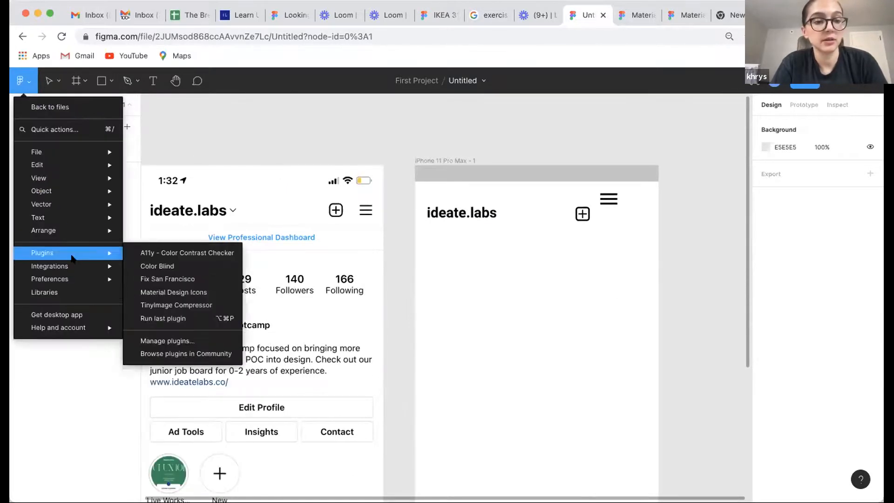
click(173, 292)
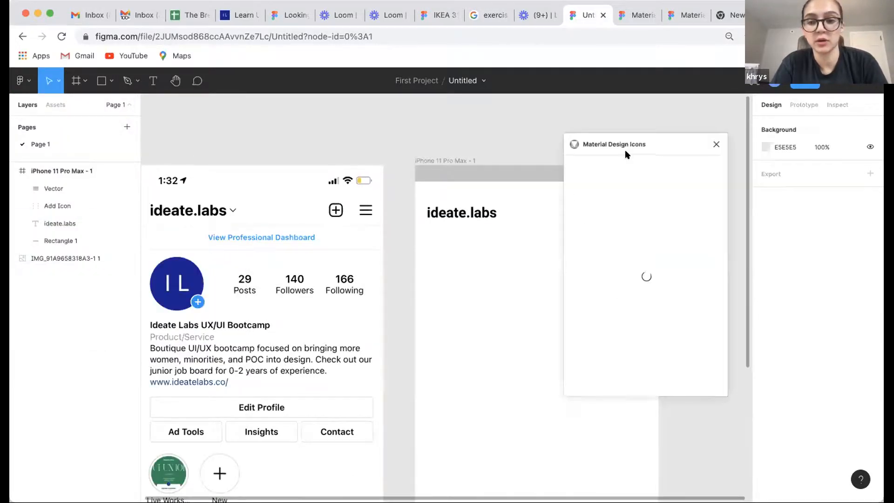
click(615, 163)
text(down)
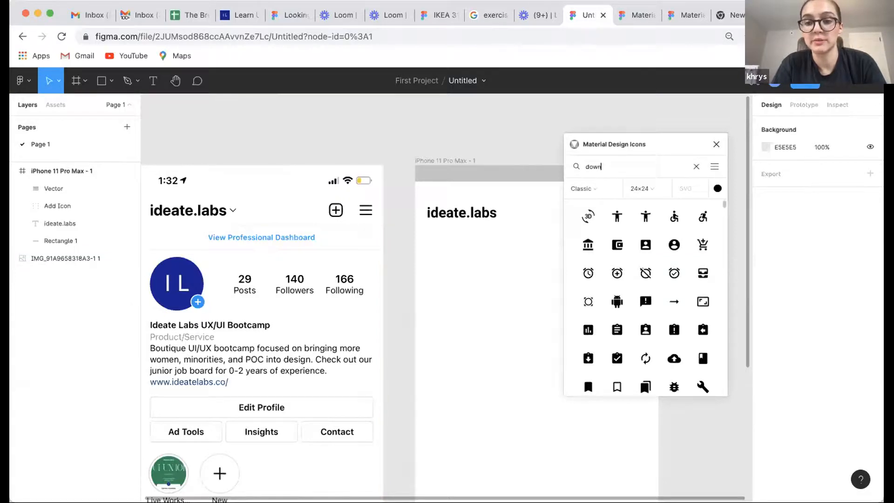
click(647, 244)
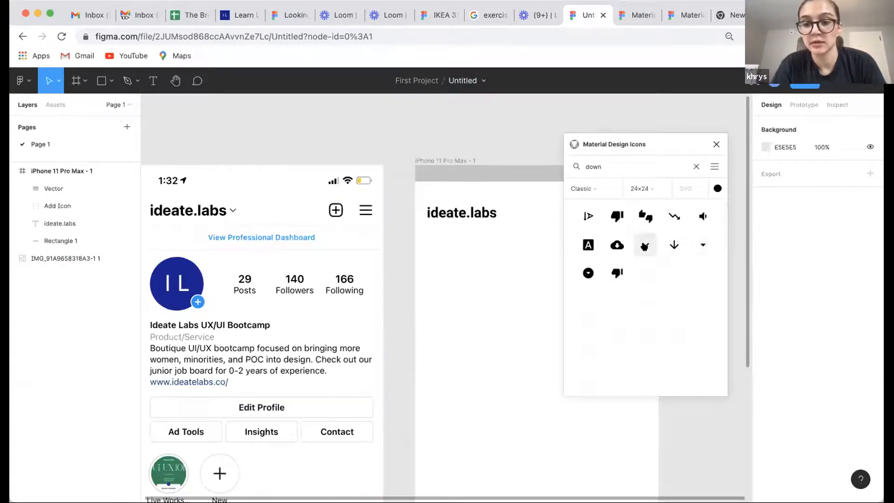
Place the chevron's vector just after the ideate.labs title in the iPhone frame, removing its leftover icon frame and closing the plugin.
drag(522, 209, 511, 206)
click(441, 290)
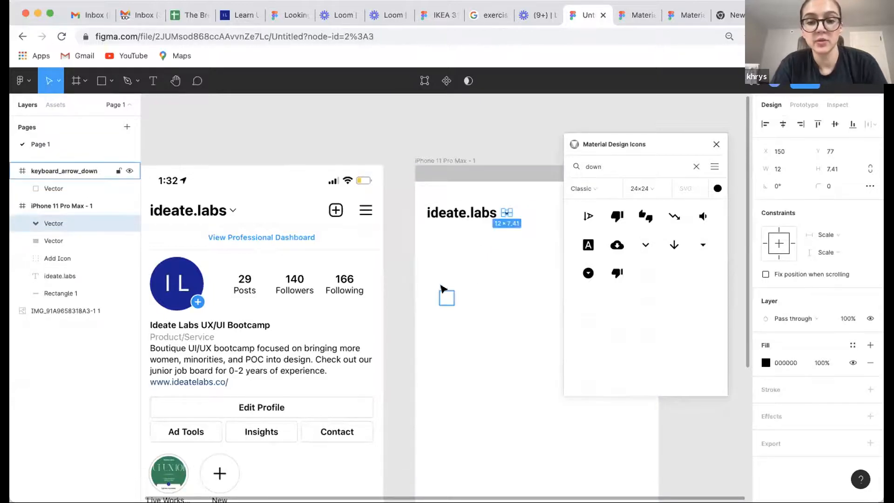
key(Delete)
click(715, 146)
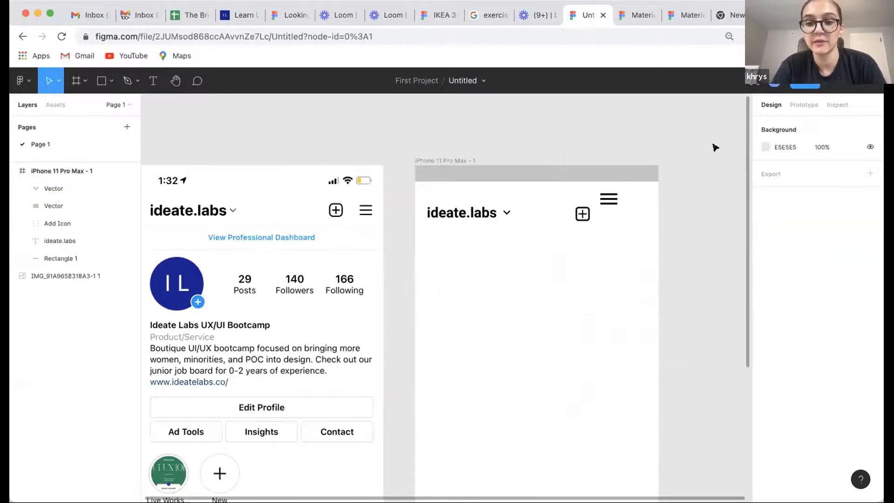
Enlarge the chevron beside the ideate.labs title to 19 × 12.
scroll(498, 230, up, 5)
click(521, 191)
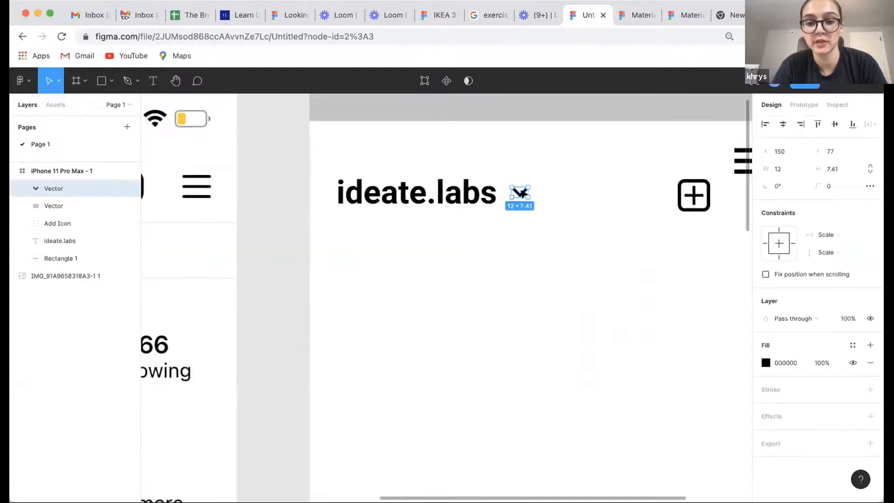
drag(528, 197, 537, 203)
click(549, 206)
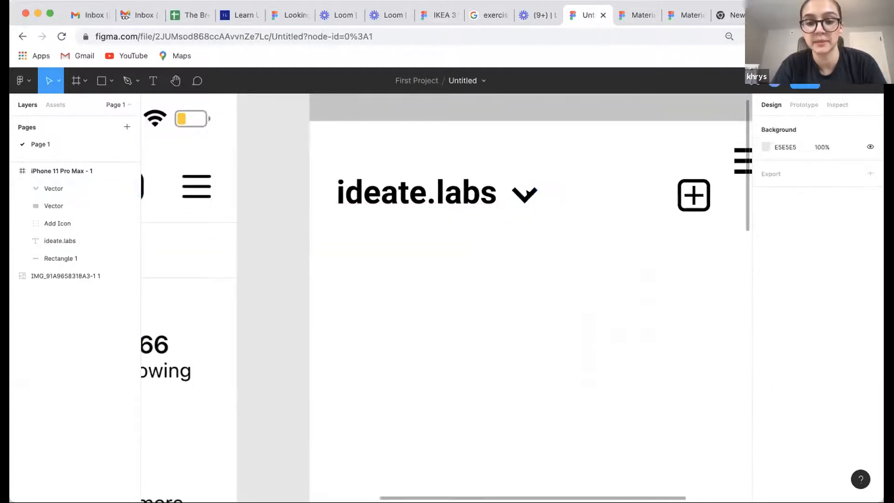
Examine the size and placement of the title, chevron and add icon in the iPhone frame's header.
key(shift+1)
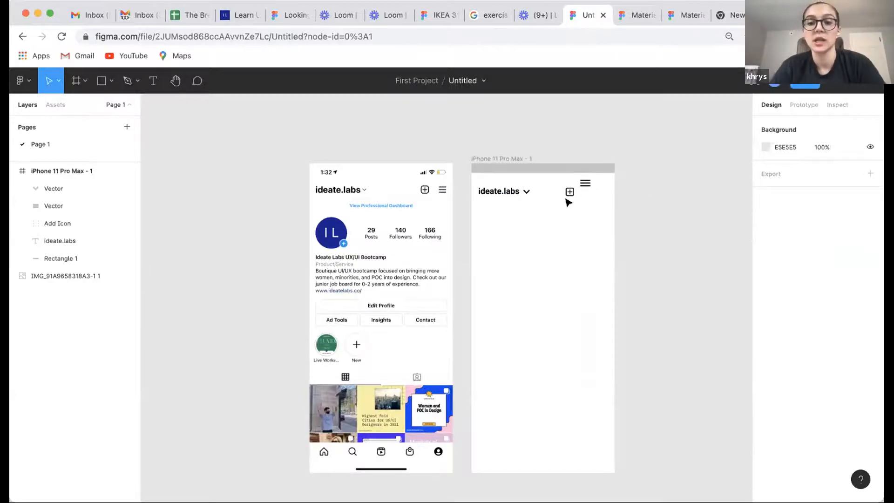
scroll(560, 207, right, 1)
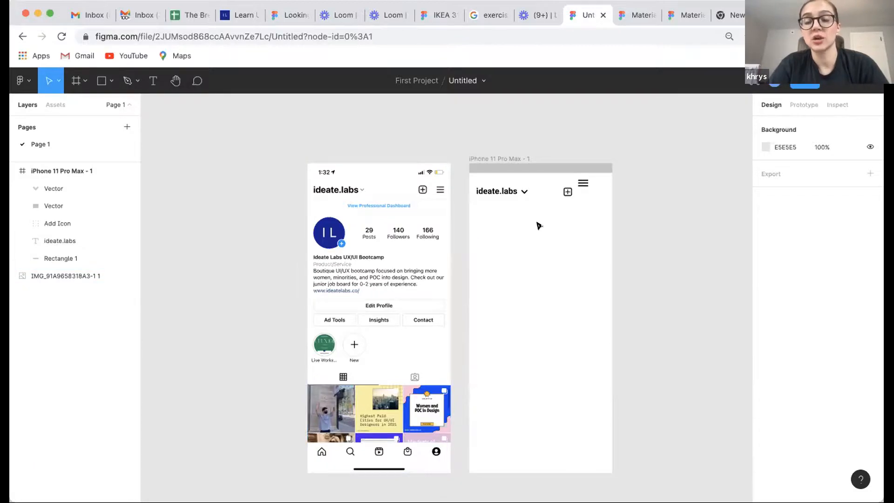
scroll(539, 225, up, 5)
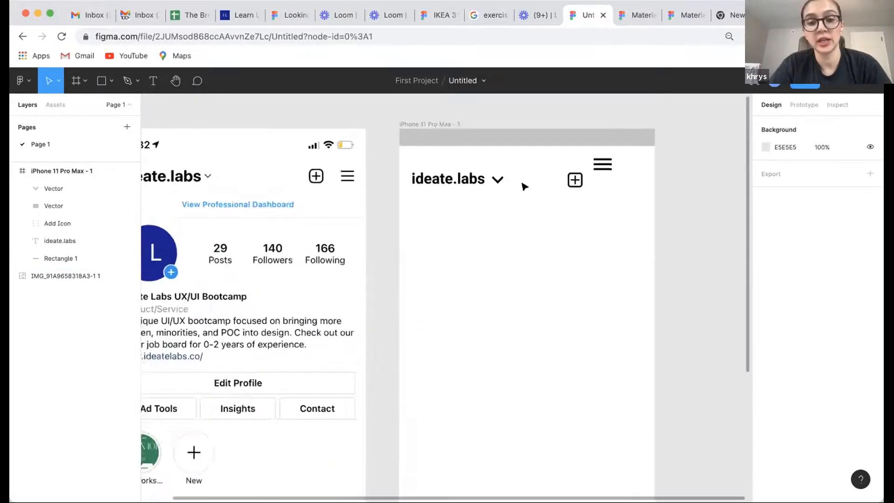
scroll(525, 186, up, 2)
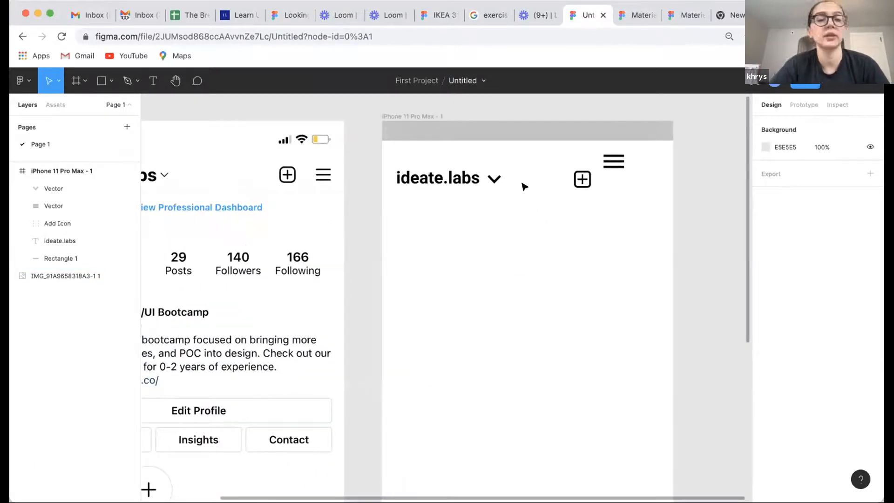
click(494, 179)
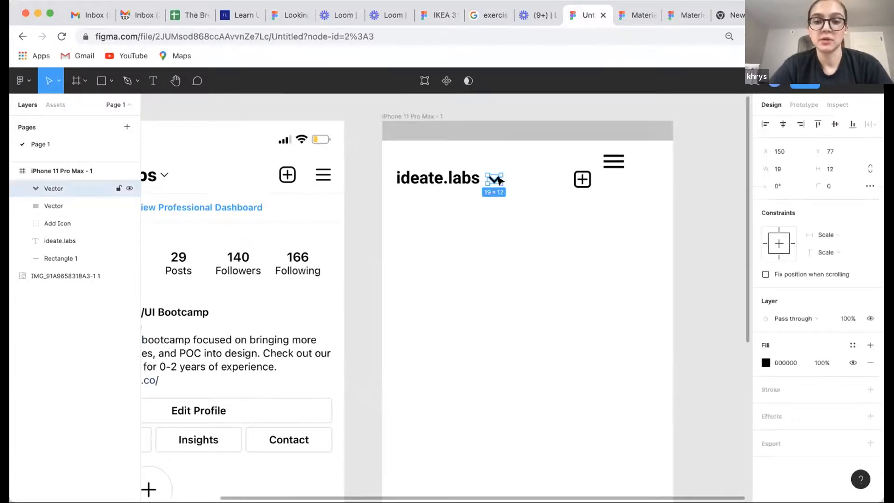
click(461, 182)
shift+click(493, 179)
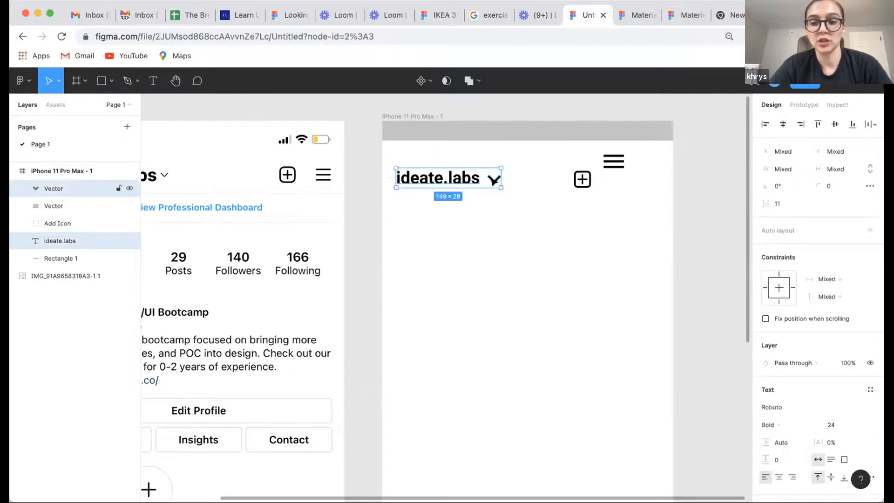
click(513, 183)
click(582, 179)
click(627, 190)
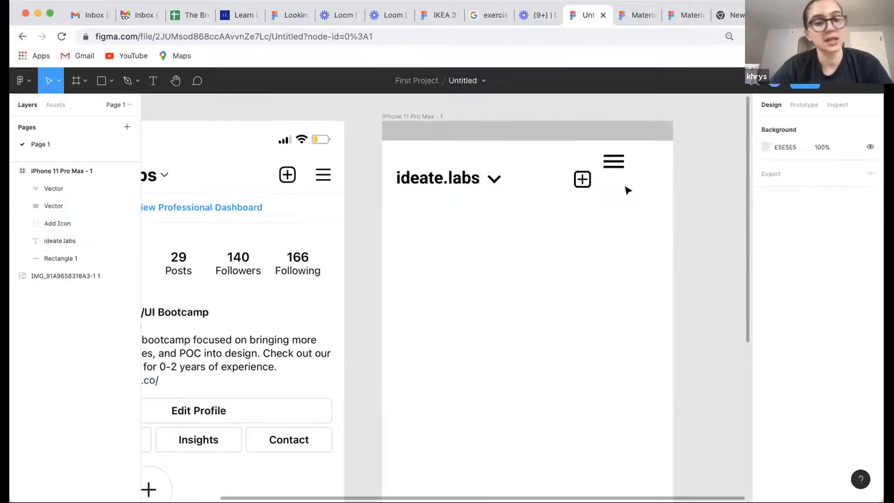
click(456, 182)
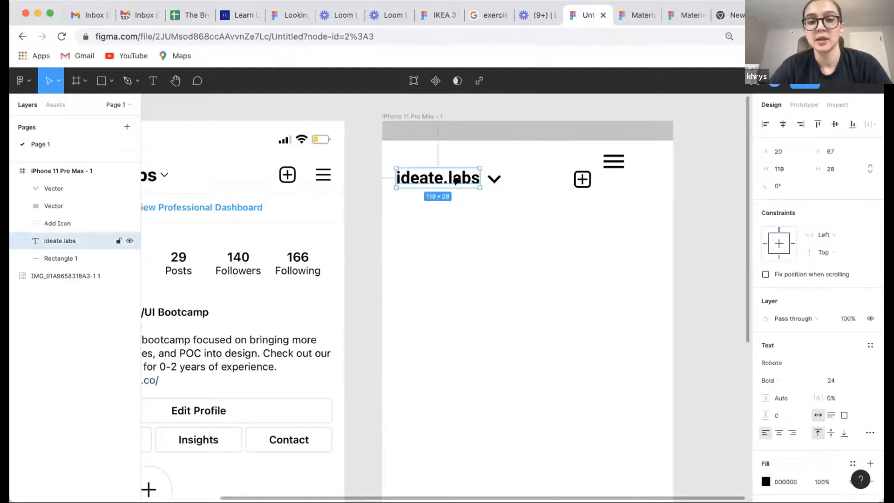
click(494, 197)
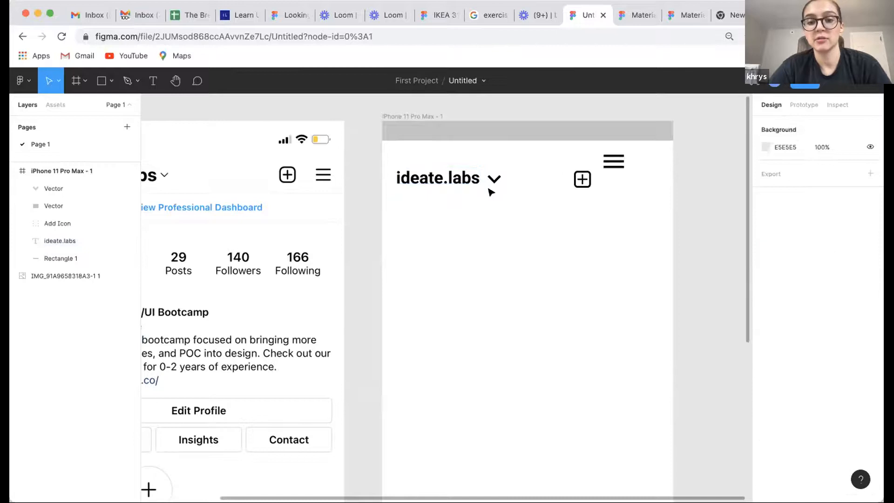
Move the menu icon down beside the add icon at x 318 and align the two icons by their vertical centers.
mouse_move(616, 164)
mouse_down()
mouse_move(617, 182)
mouse_move(612, 166)
mouse_up()
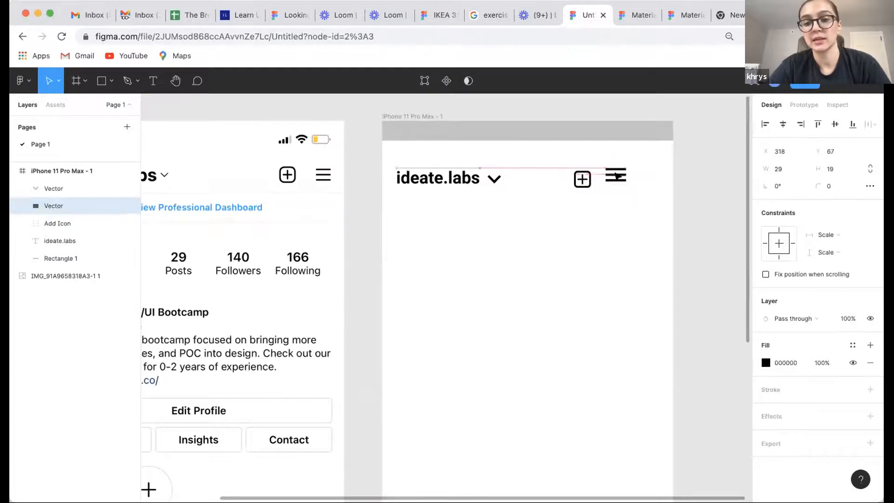
click(592, 205)
click(583, 179)
shift+click(616, 176)
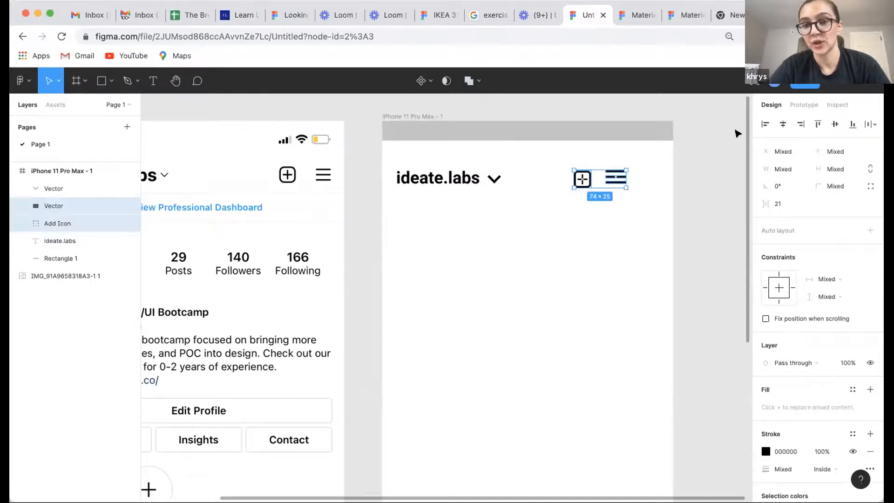
click(783, 124)
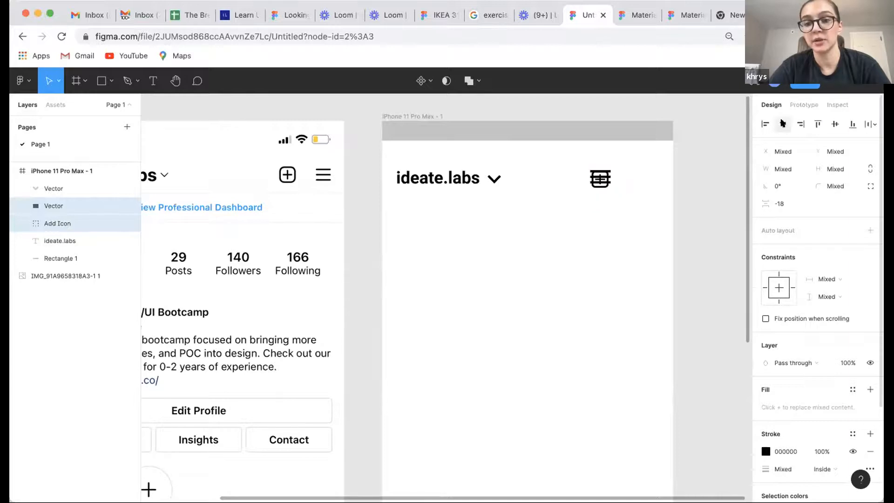
key(ctrl+z)
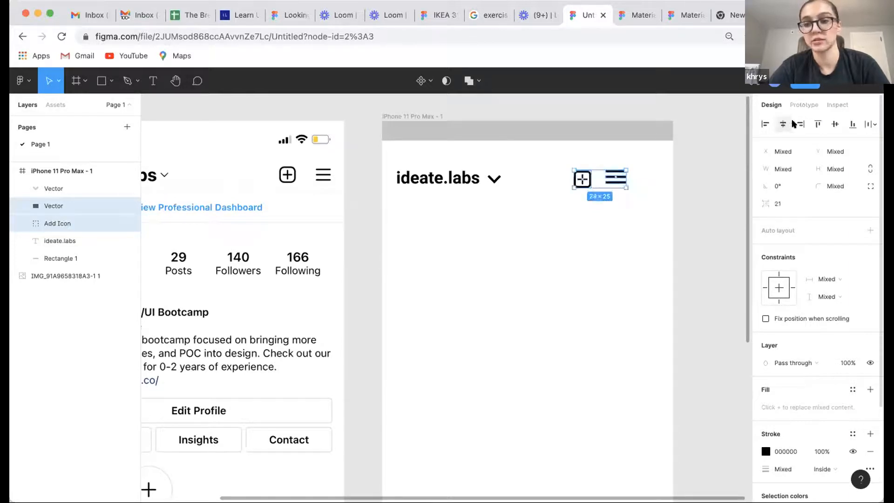
click(836, 123)
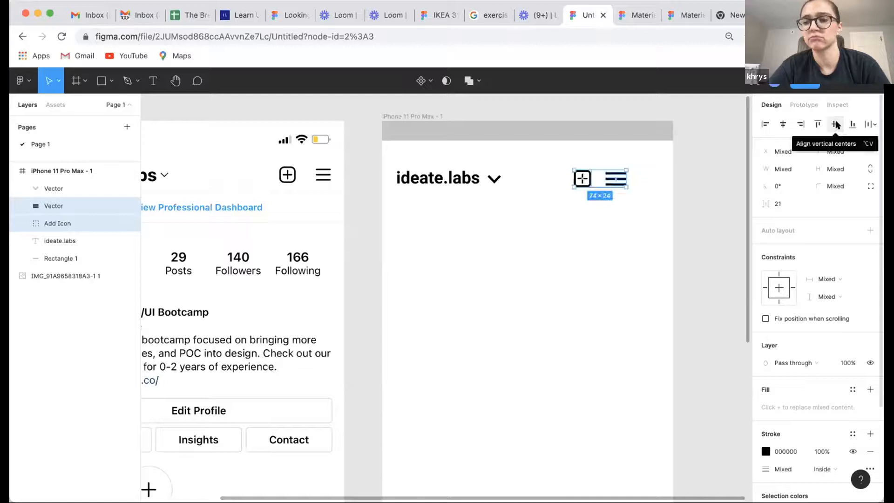
click(659, 200)
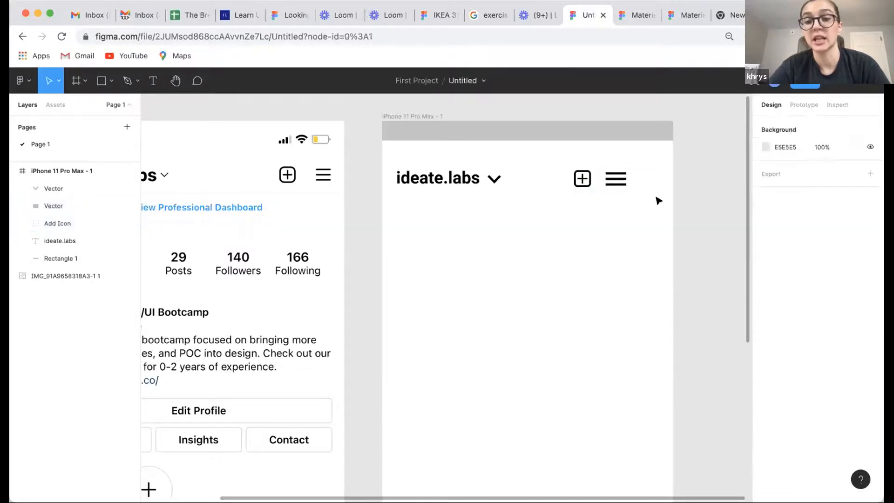
Check the menu icon's distances to the iPhone frame's edges and compare the header with the original profile screenshot.
scroll(619, 198, up, 5)
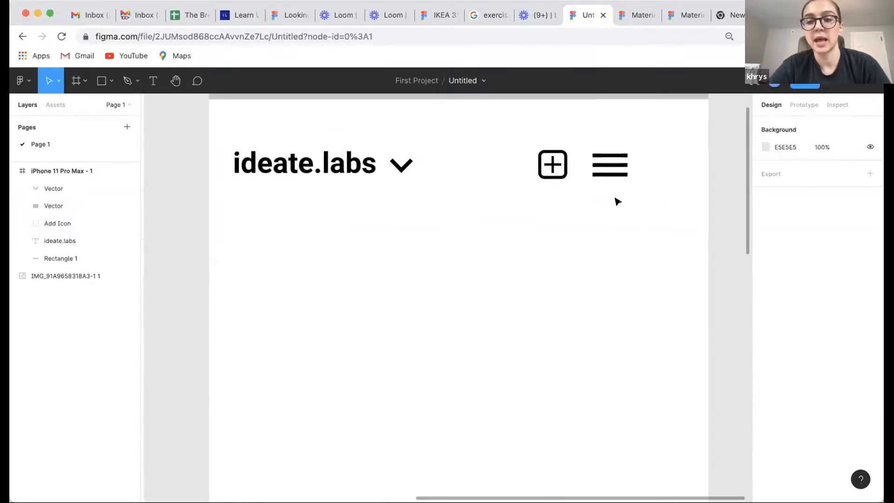
click(610, 169)
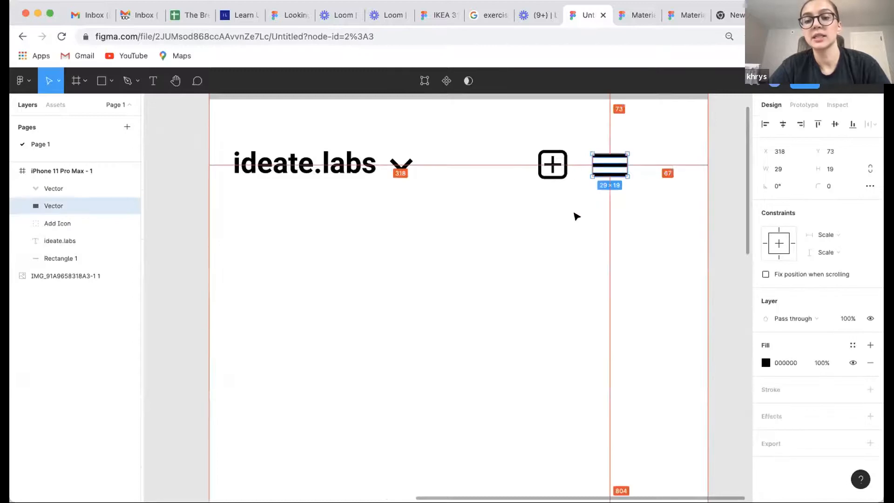
scroll(569, 226, down, 2)
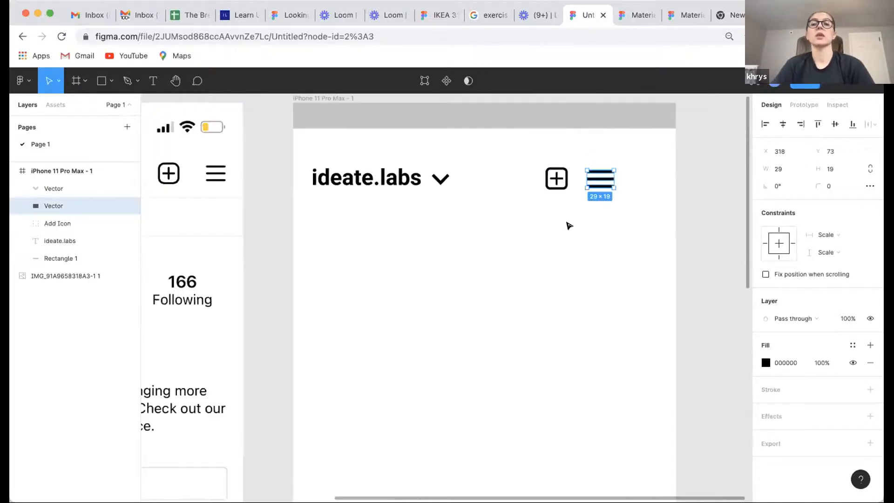
scroll(568, 225, up, 2)
scroll(569, 226, right, 1)
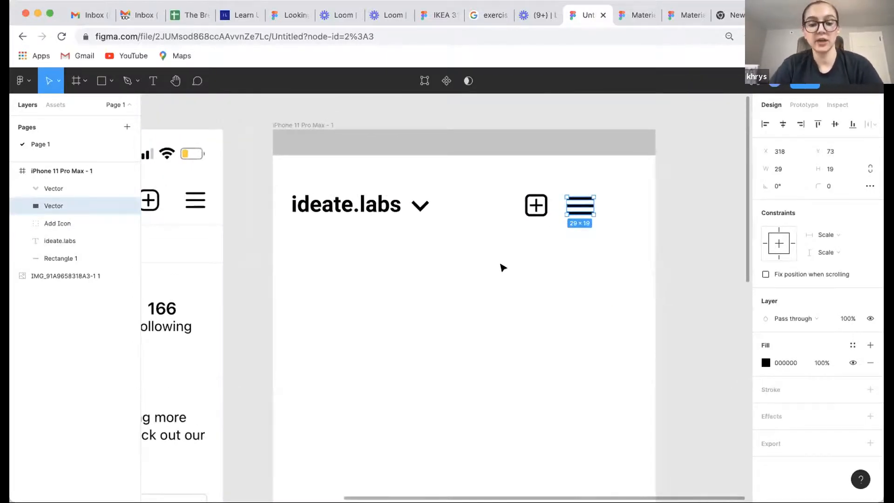
scroll(503, 268, down, 3)
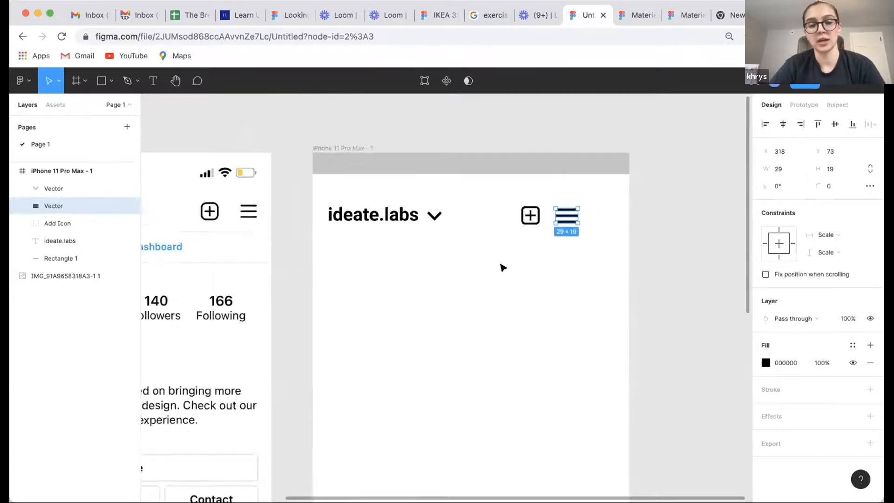
scroll(503, 267, down, 1)
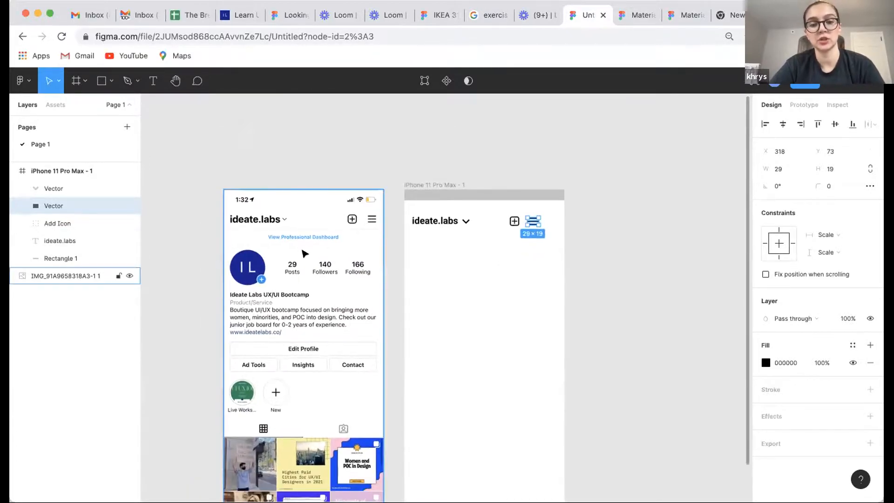
scroll(304, 254, down, 3)
scroll(304, 253, left, 2)
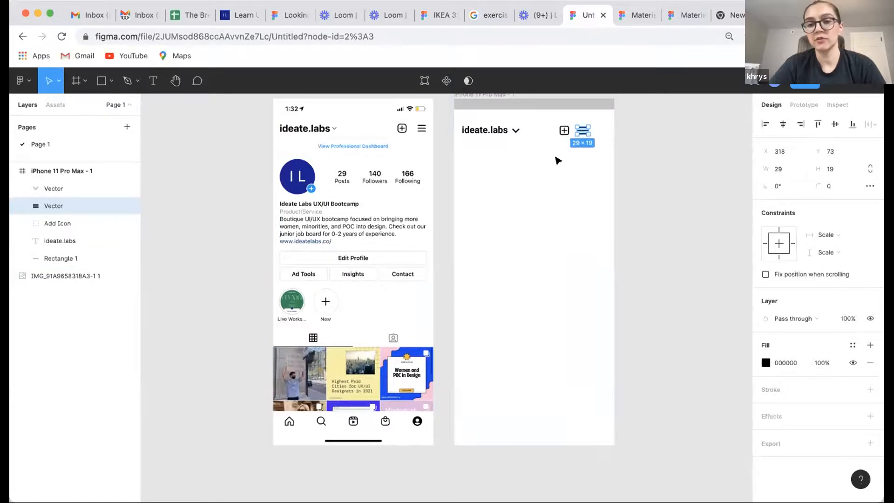
scroll(558, 160, down, 2)
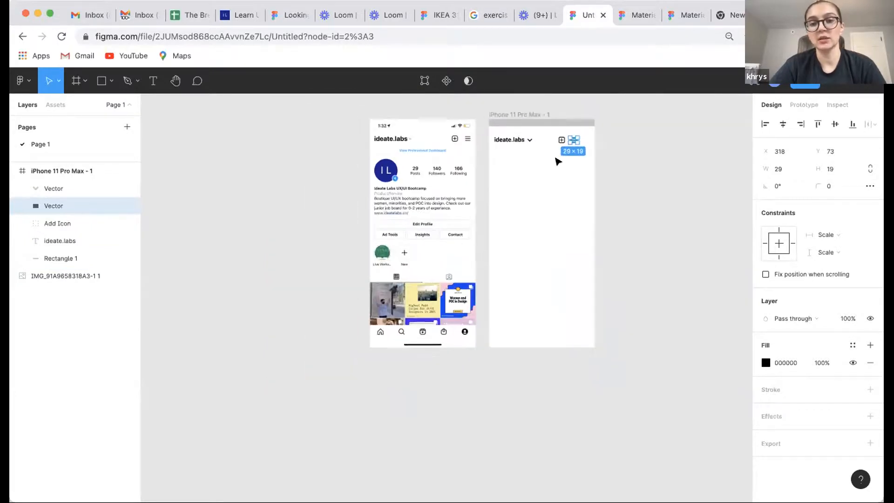
click(431, 134)
scroll(431, 133, down, 3)
scroll(431, 135, down, 2)
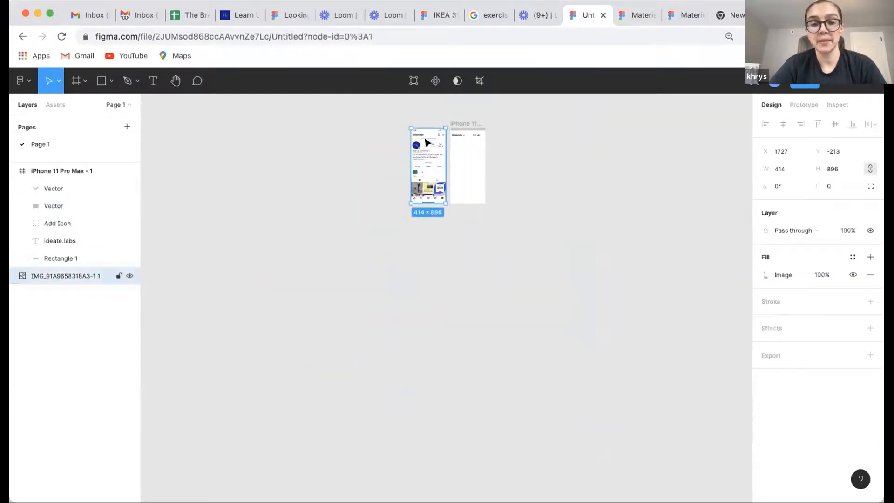
scroll(465, 134, up, 10)
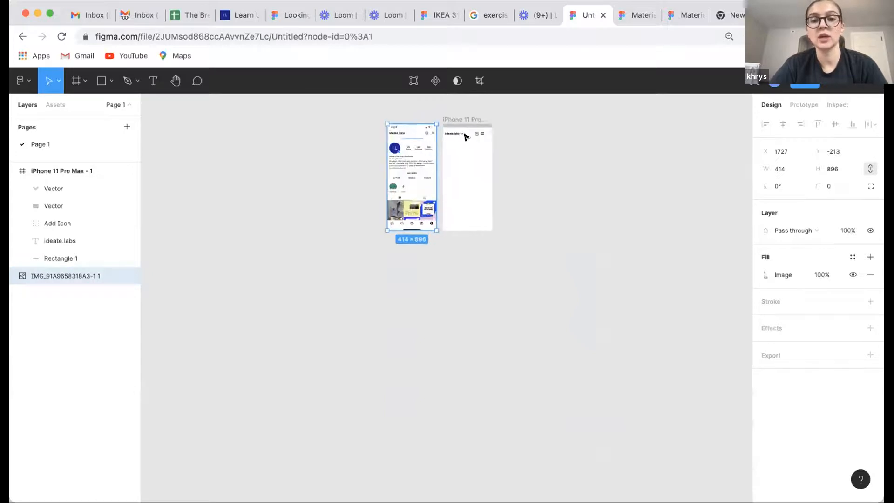
scroll(485, 129, down, 1)
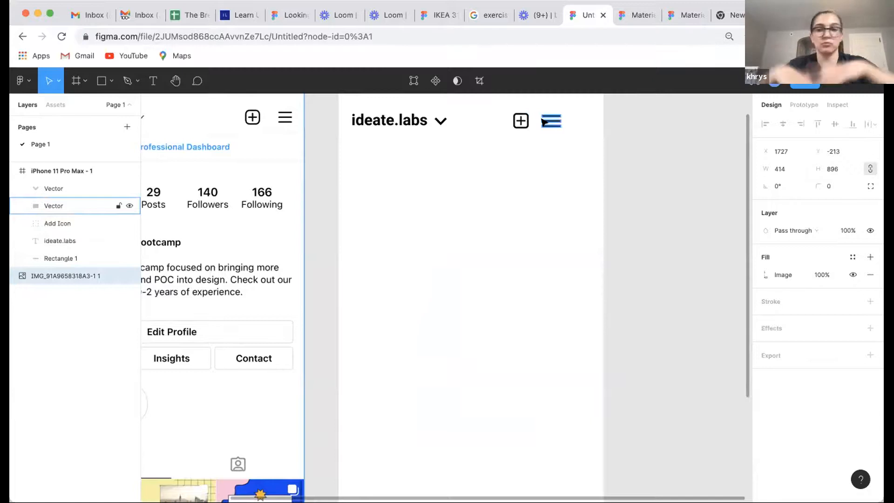
scroll(535, 150, down, 3)
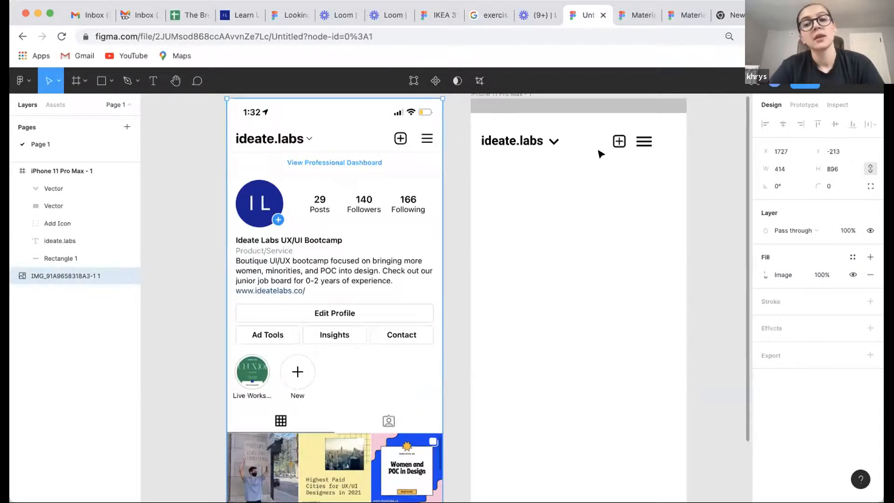
scroll(629, 142, up, 3)
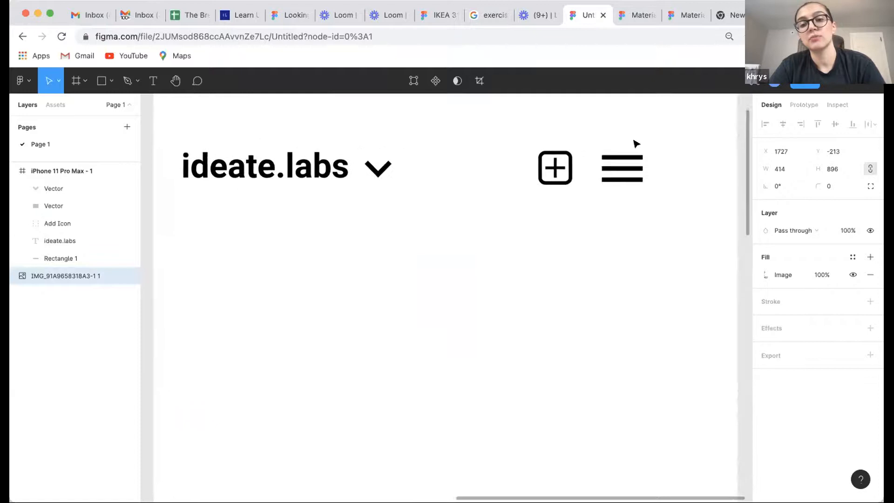
scroll(636, 144, up, 1)
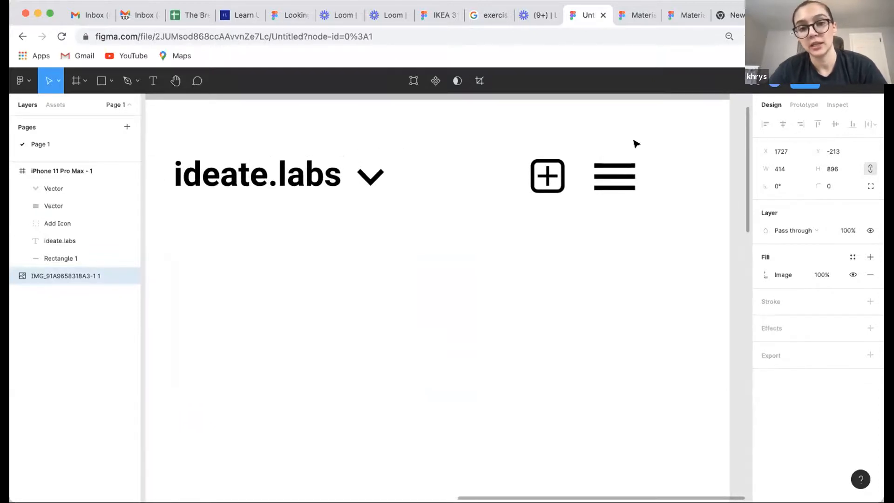
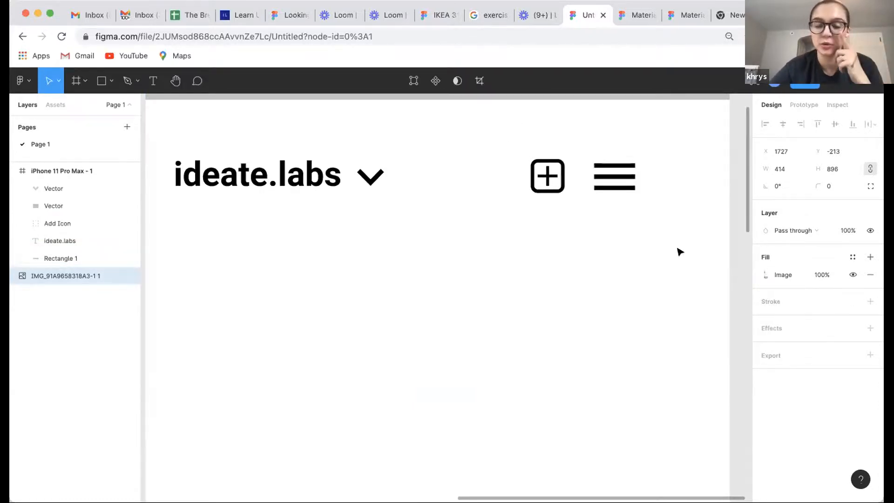
click(574, 200)
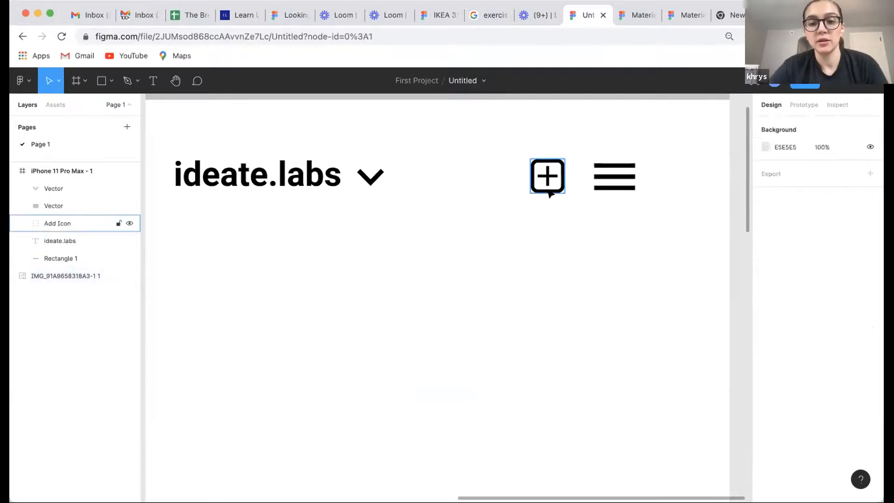
scroll(547, 182, down, 2)
Duplicate the add icon several times below the iPhone frame's header and delete the five copies.
click(547, 182)
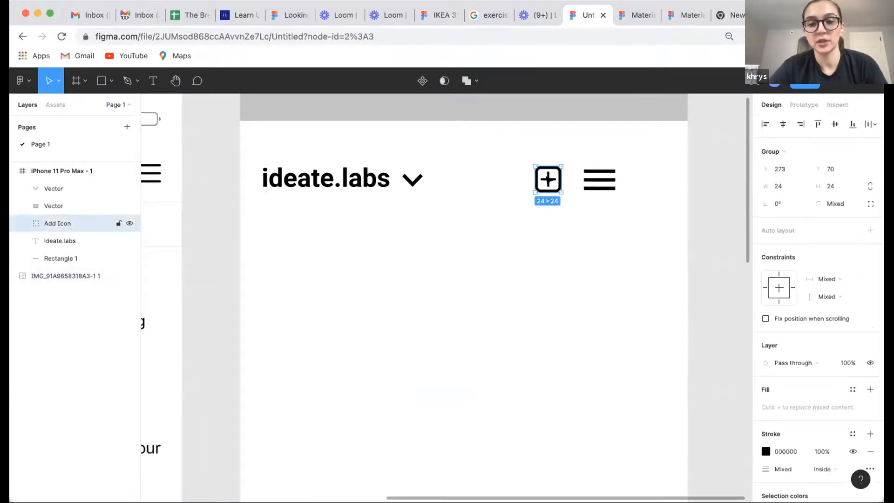
scroll(548, 180, right, 5)
key(alt)
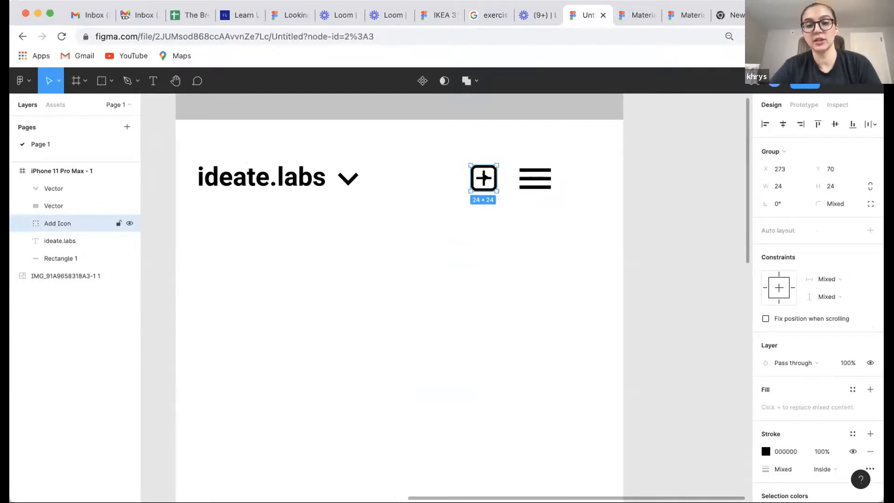
scroll(484, 178, up, 4)
drag(490, 183, 555, 357)
drag(557, 357, 610, 350)
key(super+d)
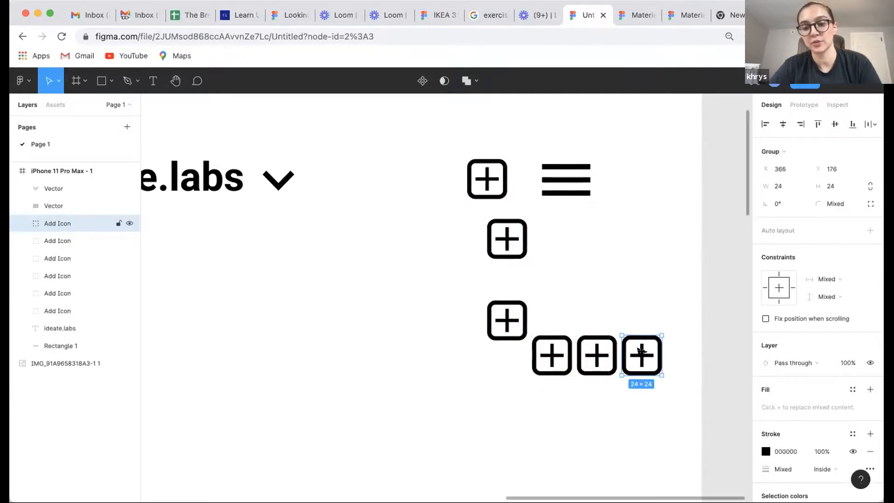
drag(488, 213, 674, 407)
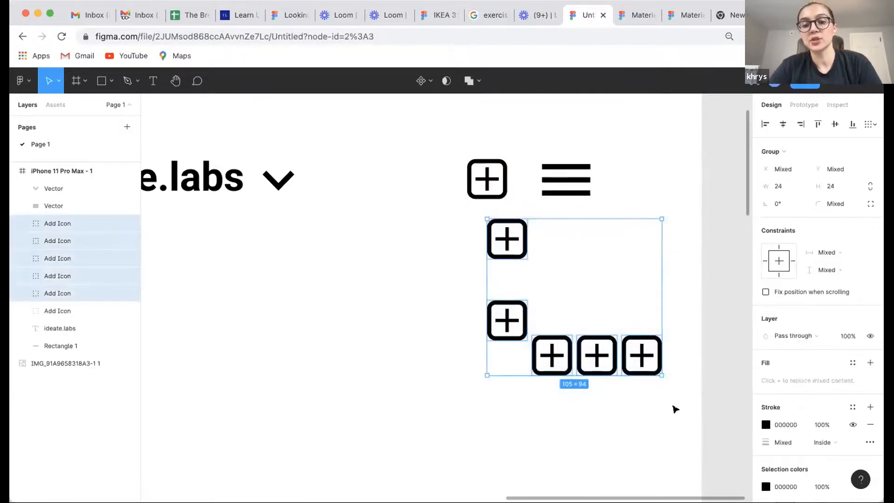
key(Delete)
Measure the horizontal gap between the add icon and the menu icon in the iPhone frame's header.
scroll(598, 252, up, 3)
scroll(599, 252, up, 2)
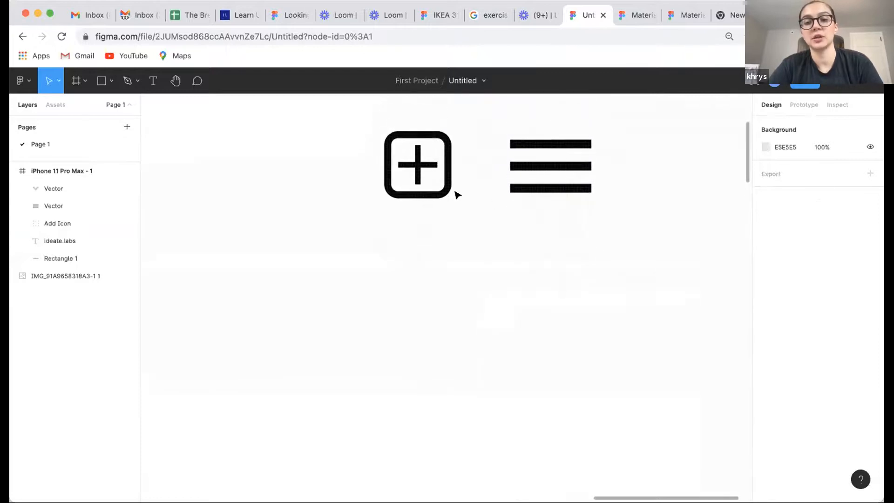
click(440, 185)
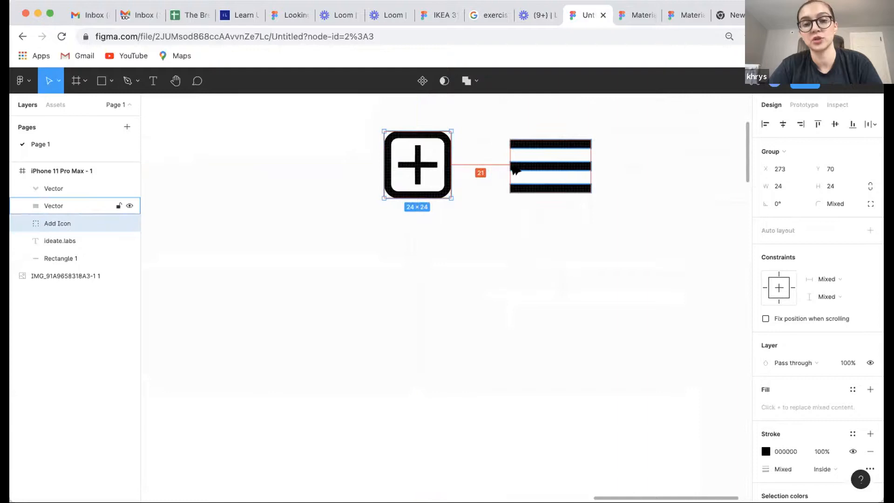
scroll(517, 172, down, 5)
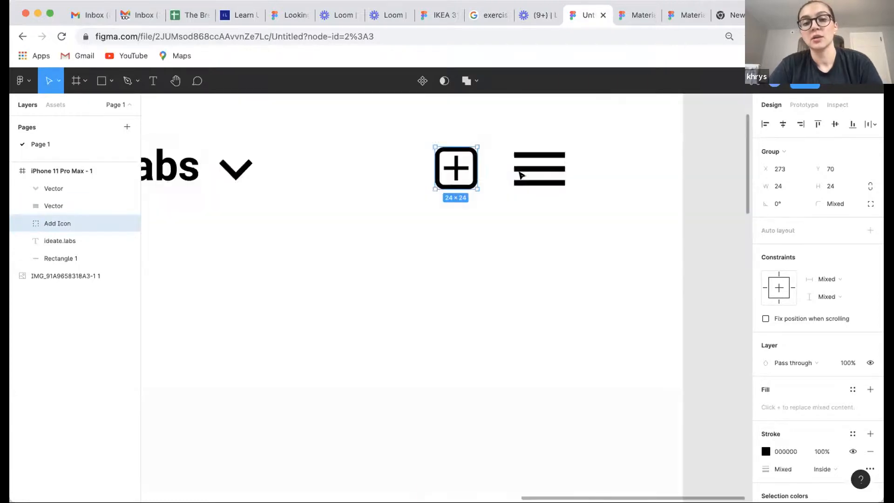
click(509, 190)
click(479, 181)
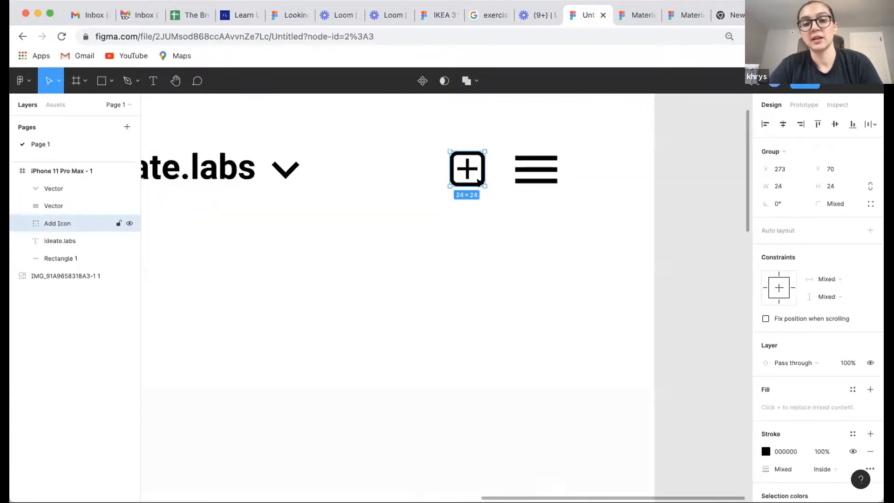
scroll(542, 175, down, 3)
Measure the menu icon's distances to the iPhone frame's edges and to the grey status bar above it.
click(539, 171)
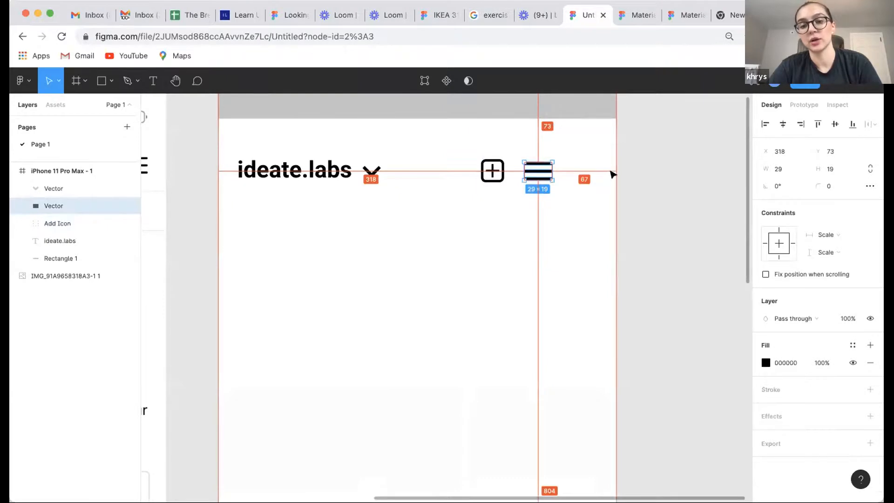
scroll(610, 172, down, 5)
click(617, 181)
click(578, 170)
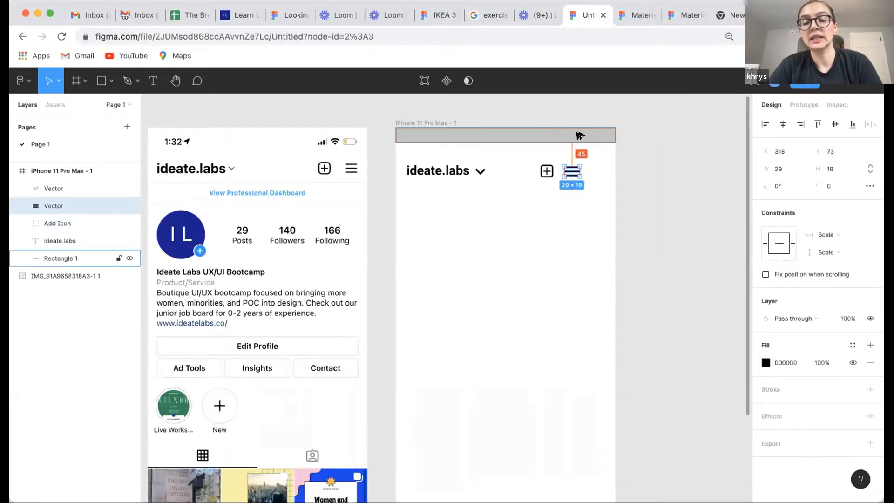
scroll(579, 142, up, 3)
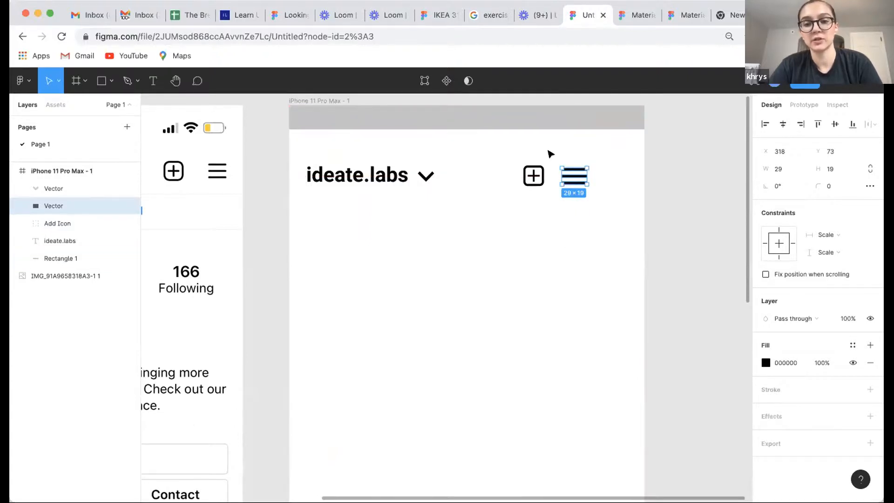
scroll(550, 152, down, 3)
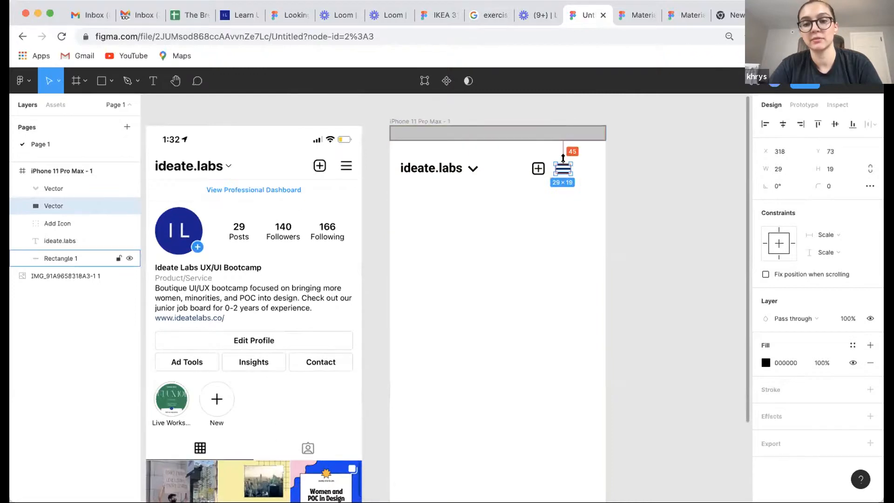
key(alt)
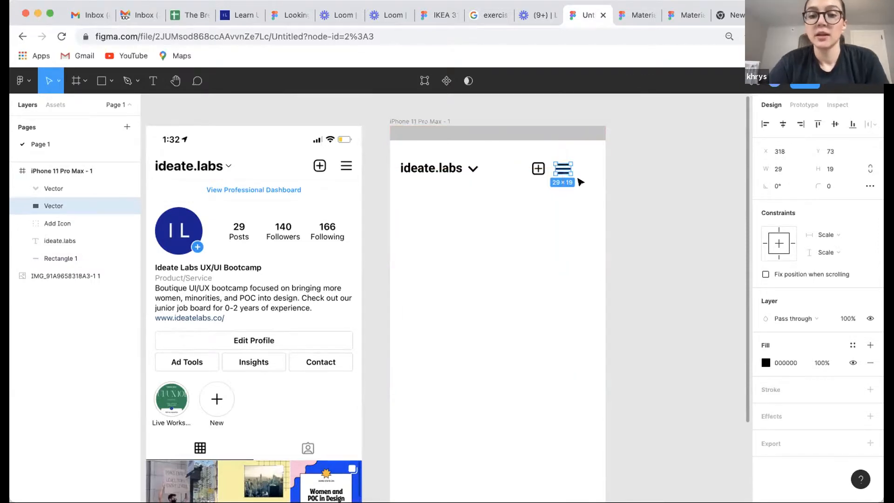
Move the menu icon right to x 369, leaving 16 px to the iPhone frame's right edge.
scroll(542, 172, right, 1)
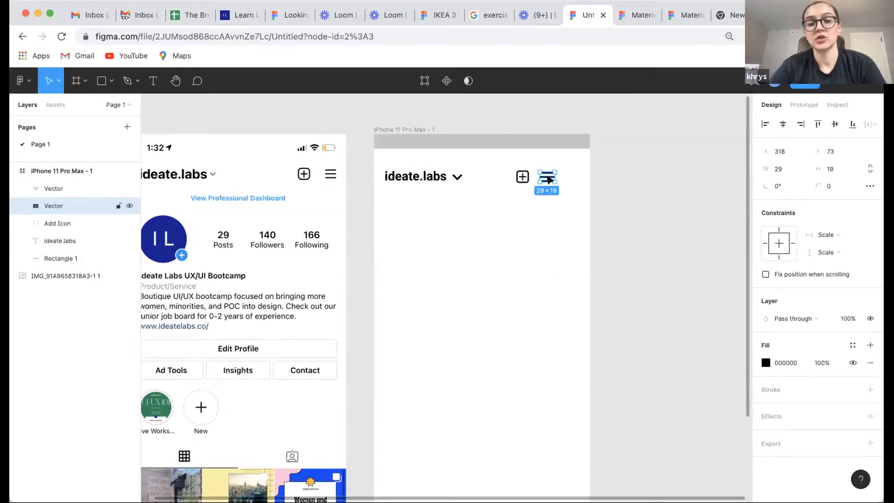
drag(548, 179, 570, 179)
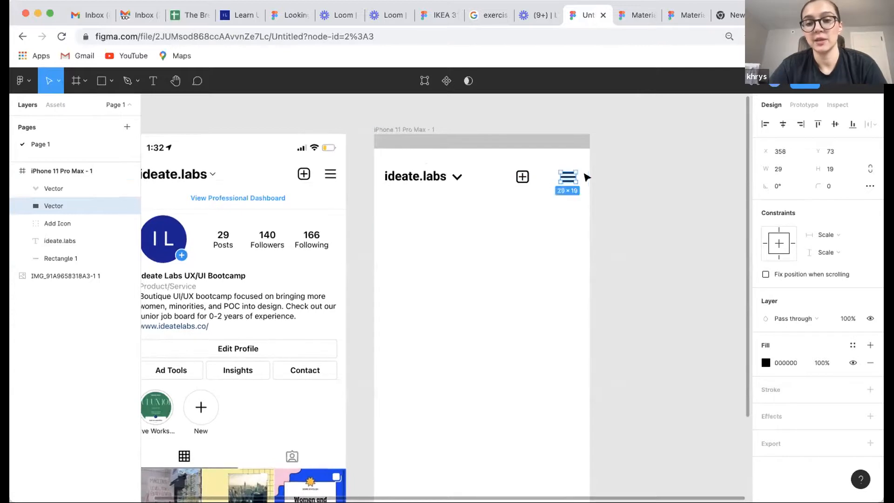
scroll(587, 175, up, 3)
scroll(587, 177, up, 4)
key(alt)
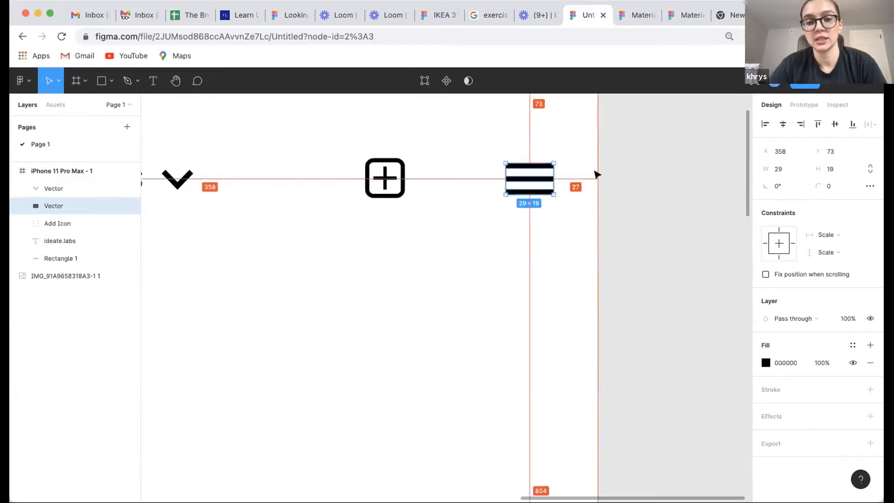
key(shift+Right)
key(Right)
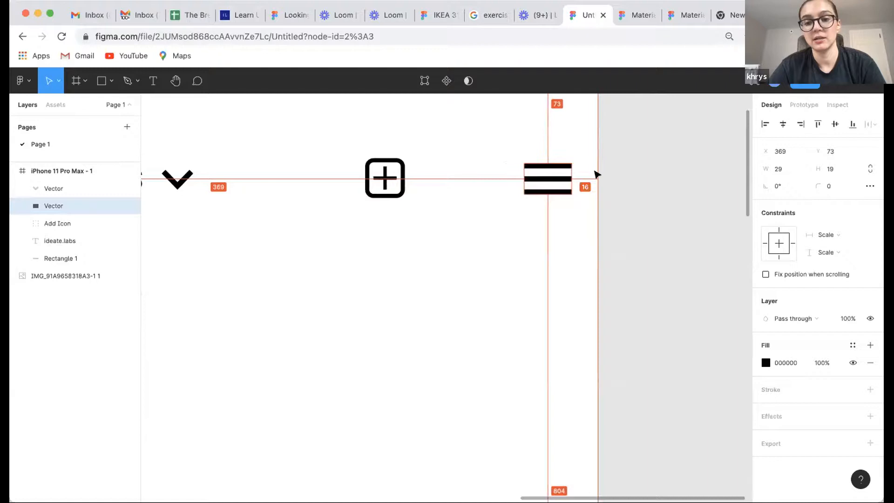
Move the add icon right to x 337, y 71, leaving 8 px between it and the menu icon.
drag(404, 174, 495, 176)
key(alt)
key(Right)
key(Right)
key(Right)
key(Right)
key(Right)
key(Right)
key(Right)
key(Right)
key(Right)
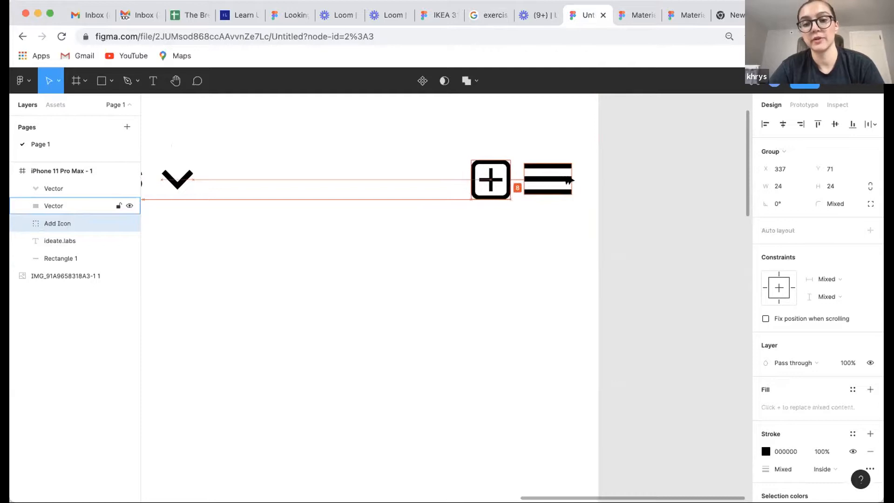
click(566, 233)
scroll(567, 233, down, 5)
scroll(566, 233, left, 2)
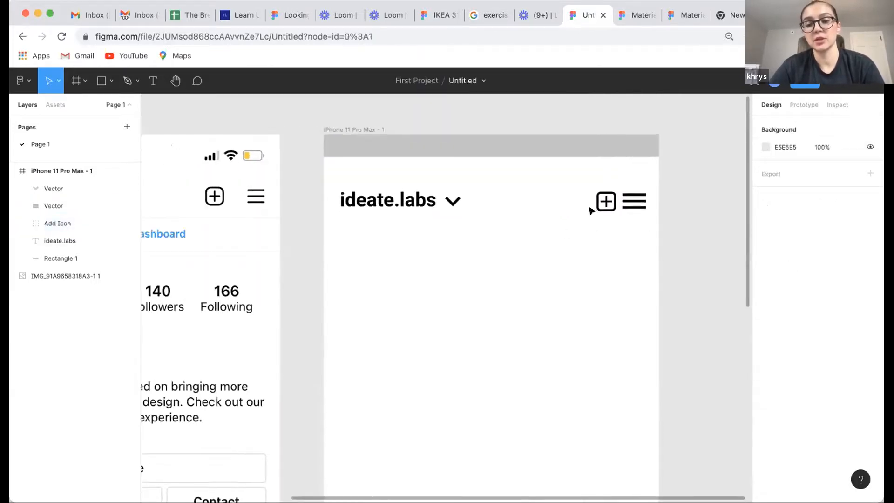
Nudge the add icon left to x 329 to widen its gap to the menu icon.
click(602, 203)
key(Left)
key(Left)
key(Left)
key(alt)
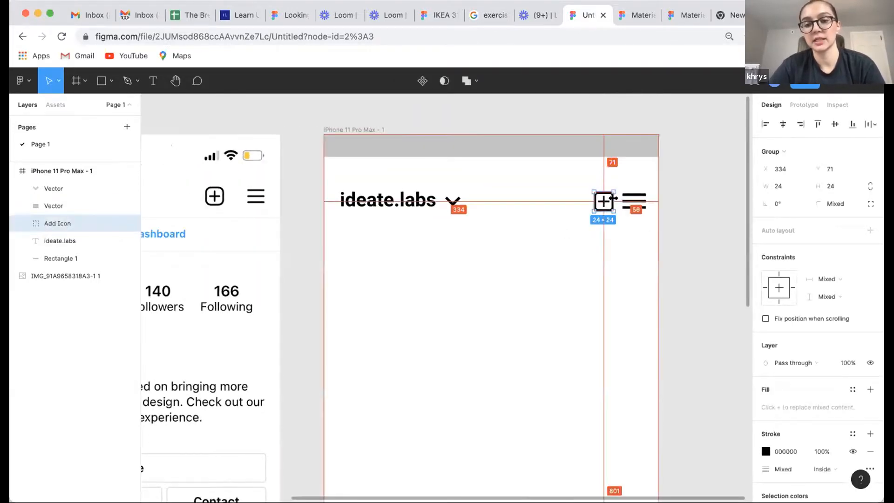
key(Left)
key(Left)
key(Left)
key(Left)
key(Left)
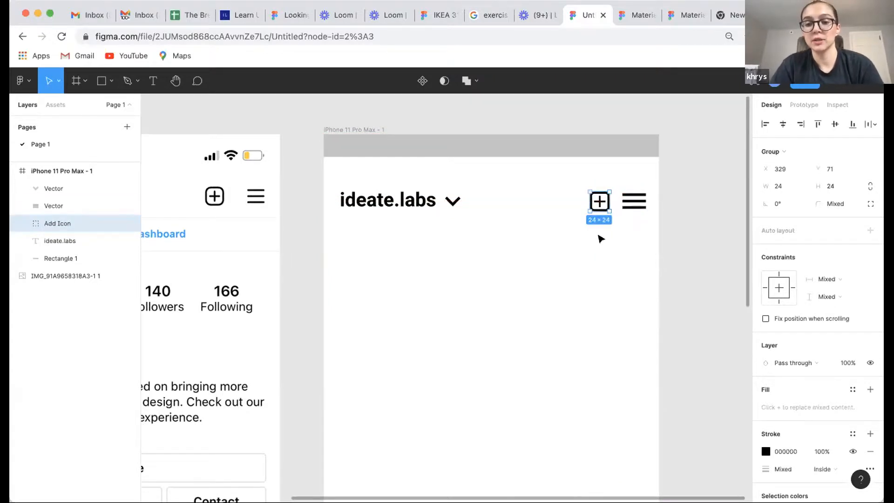
click(601, 238)
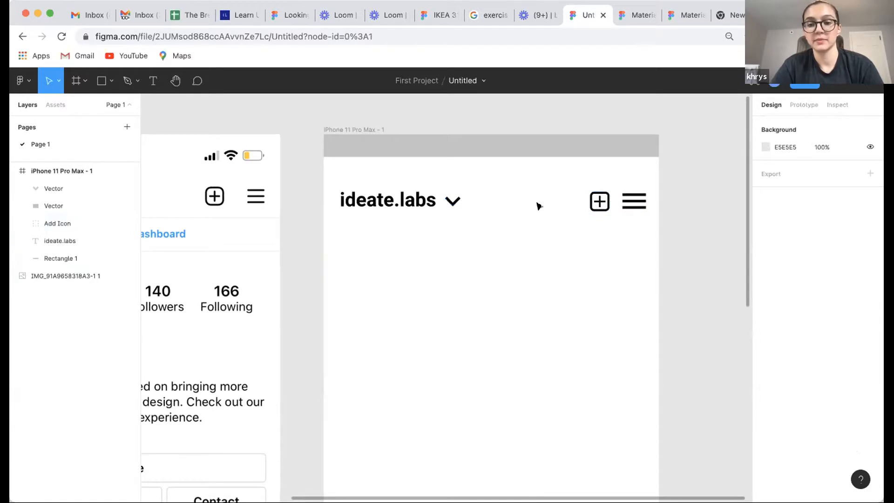
Nudge the chevron left to x 147 so it sits 8 px from the ideate.labs title.
scroll(419, 198, up, 5)
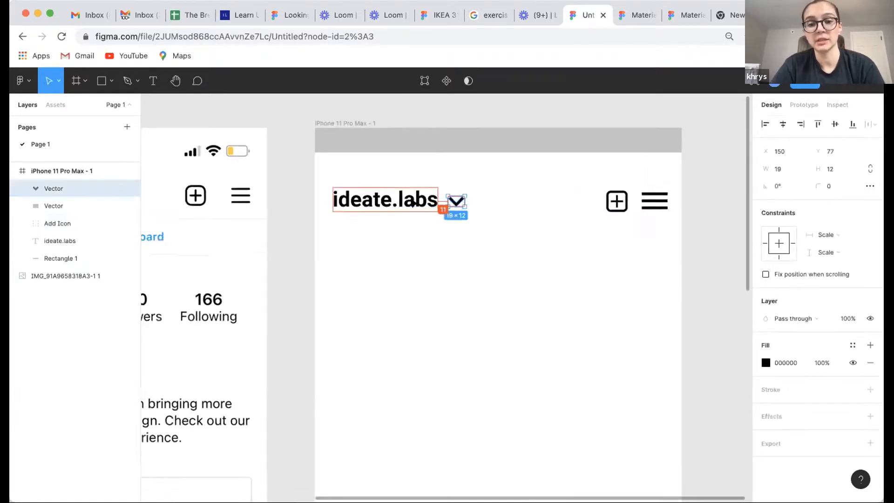
key(Left)
key(Left)
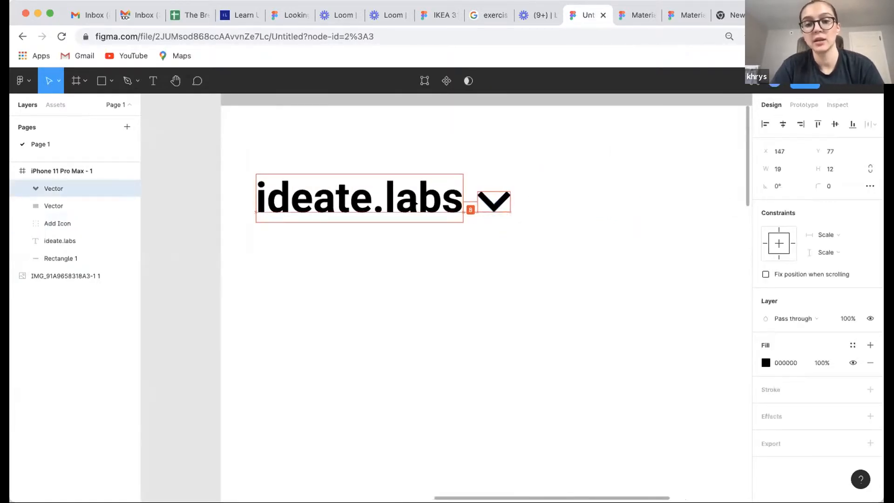
Move the ideate.labs title and chevron together left so the title starts at x 16 in the frame.
shift+click(93, 240)
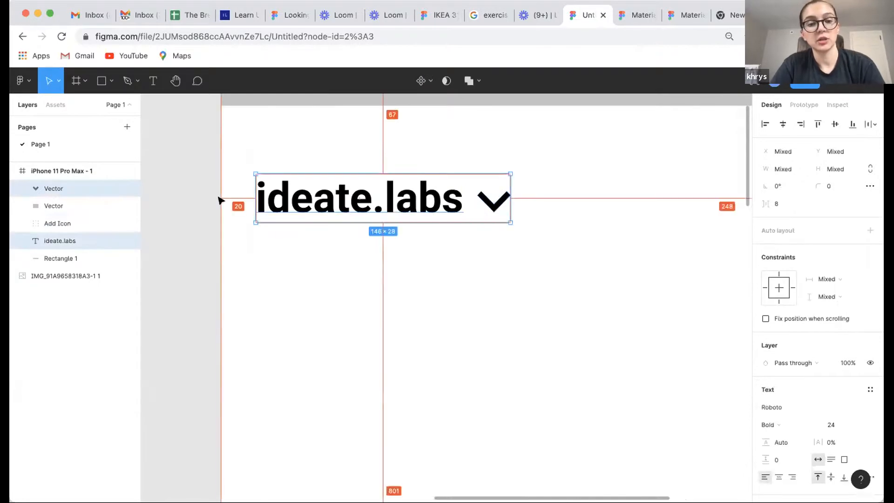
key(Left)
key(Left)
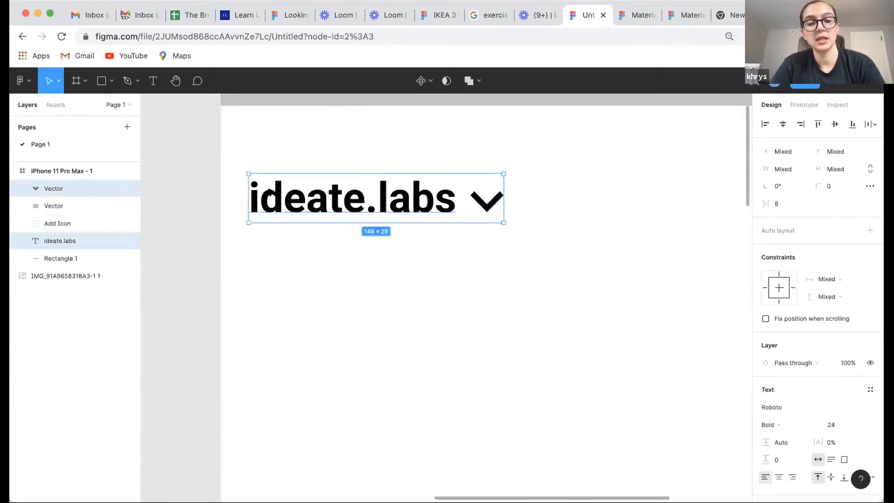
scroll(269, 191, down, 5)
click(314, 232)
scroll(314, 232, left, 4)
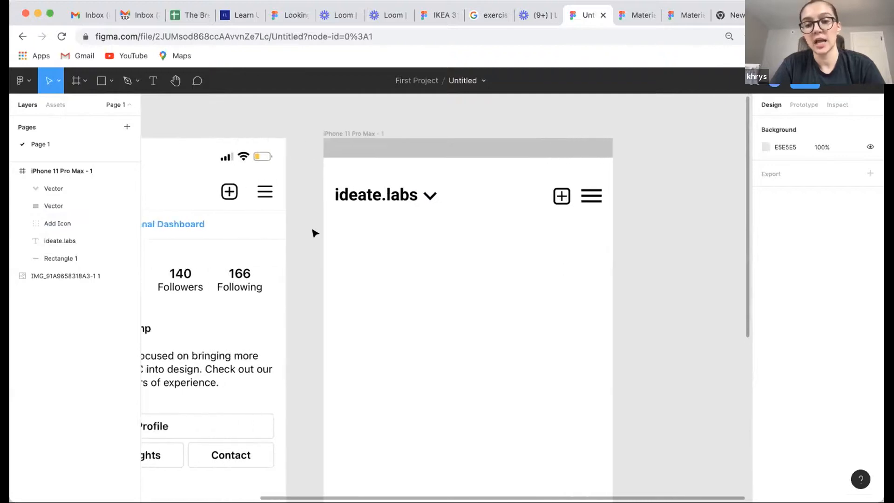
Align the title, chevron, add icon and menu icon by their vertical centers.
drag(335, 181, 626, 223)
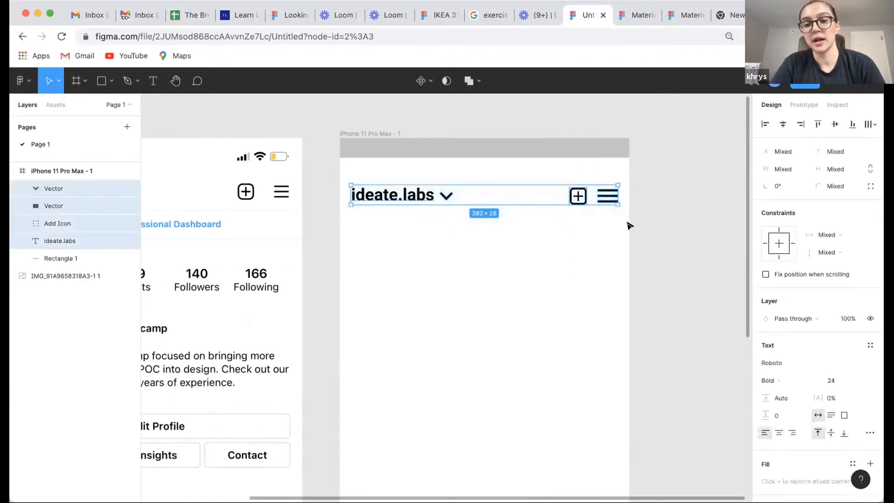
click(833, 125)
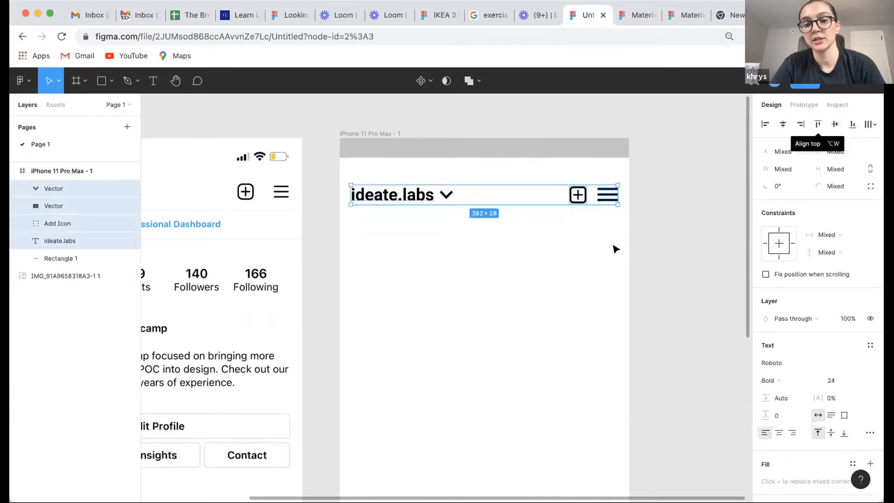
click(638, 254)
Group the ideate.labs title with its chevron, and group the add icon with the menu icon.
drag(349, 180, 465, 220)
click(472, 216)
click(408, 194)
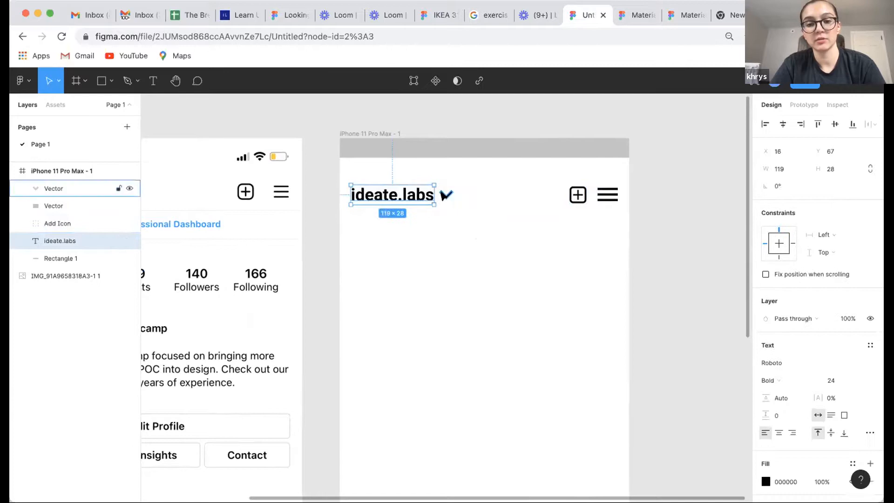
shift+click(446, 195)
key(super+g)
drag(556, 177, 623, 215)
key(super+g)
click(584, 256)
scroll(585, 256, down, 3)
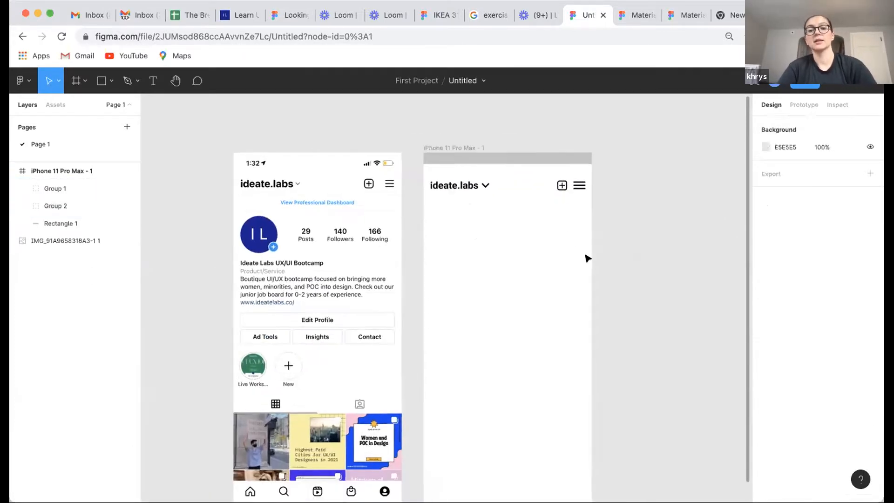
scroll(587, 258, down, 1)
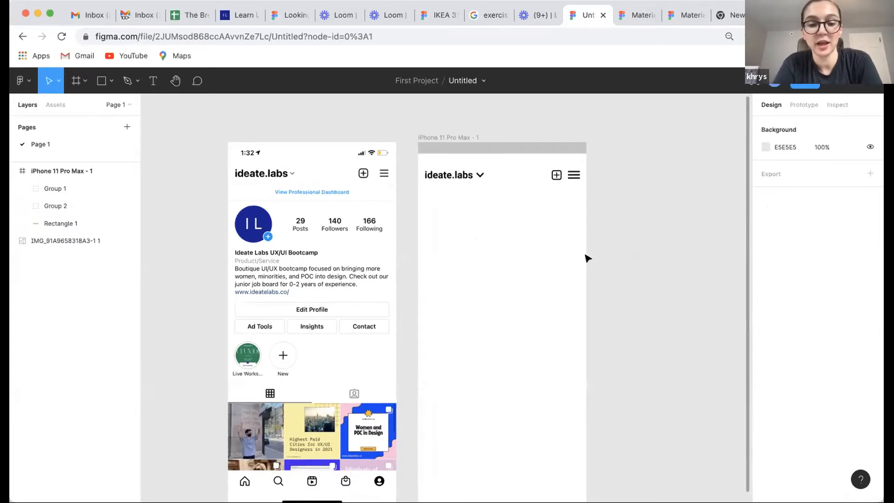
scroll(490, 280, down, 3)
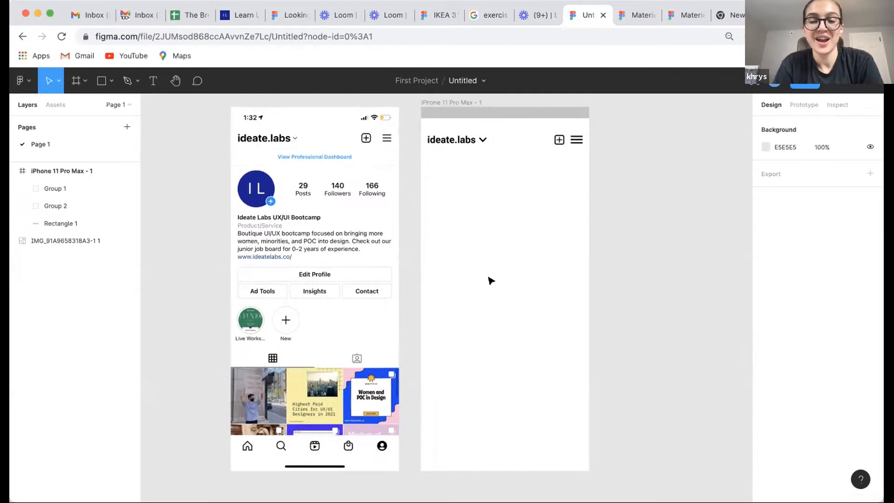
scroll(403, 195, left, 1)
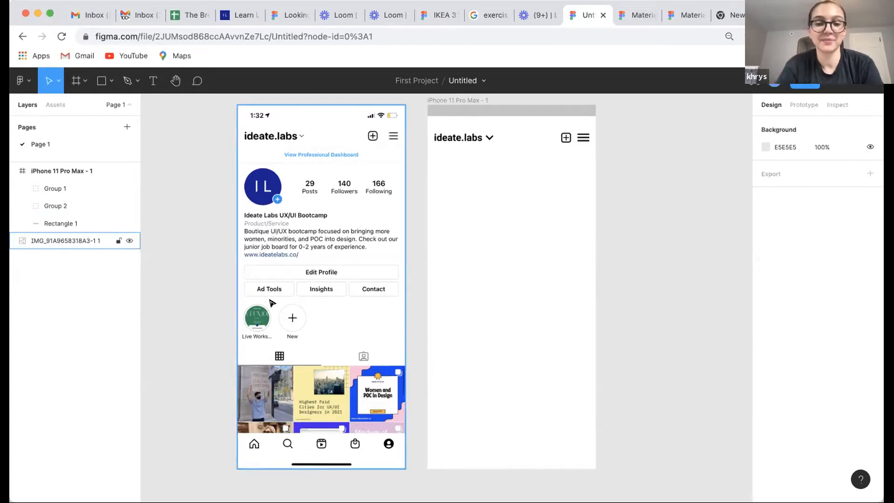
key(Escape)
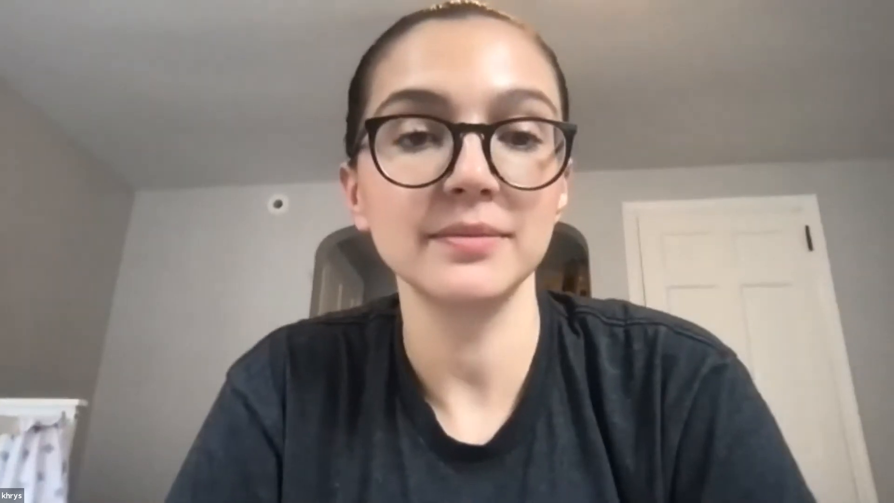